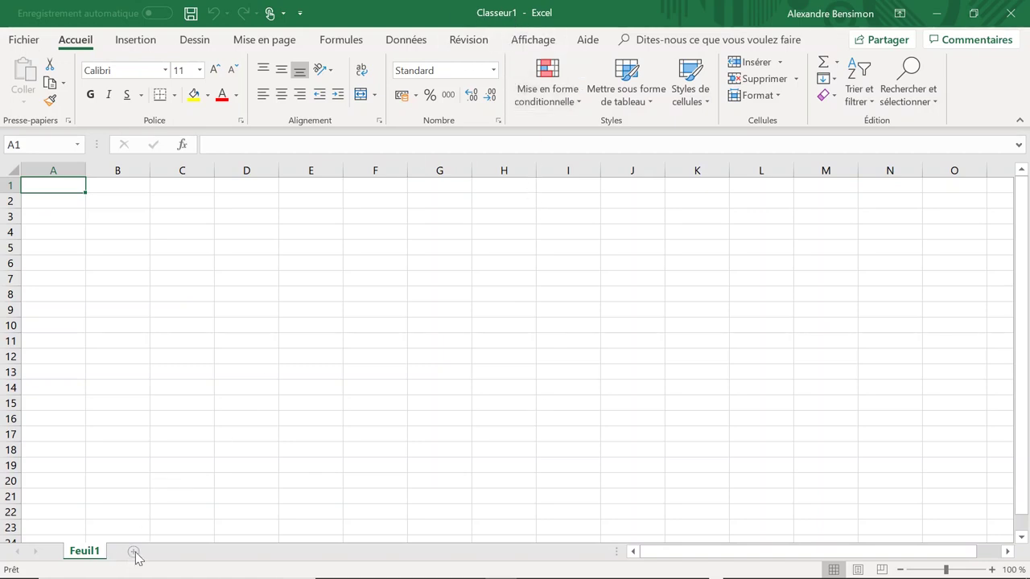
Rename Feuil1 to 'Semestre 1' and add a second sheet named 'Semestre 2'
{"action": "double_click", "coordinate": [85, 552]}
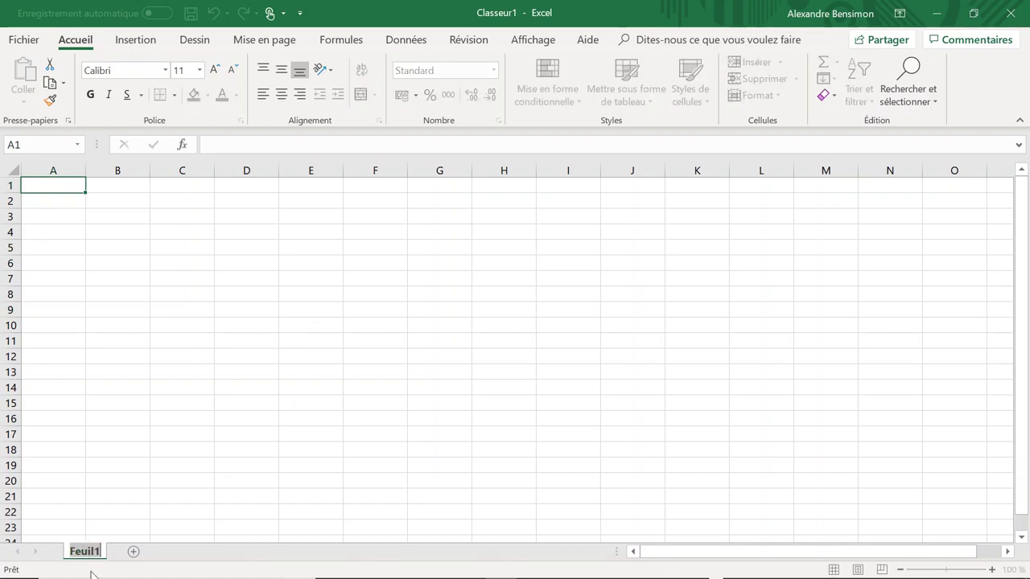
{"action": "type", "text": "Semestre"}
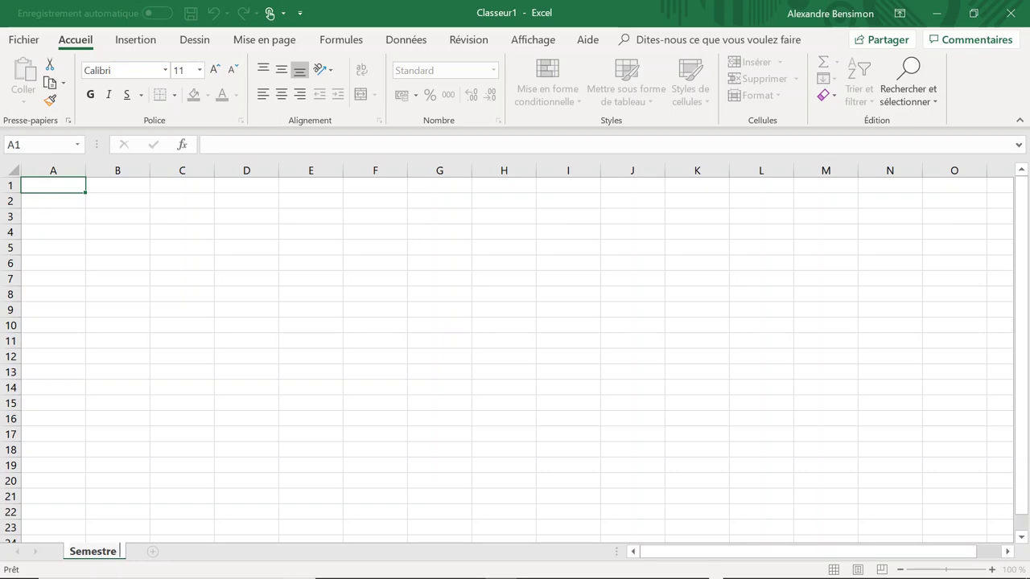
{"action": "type", "text": " 1"}
{"action": "left_click", "coordinate": [162, 552]}
{"action": "double_click", "coordinate": [152, 552]}
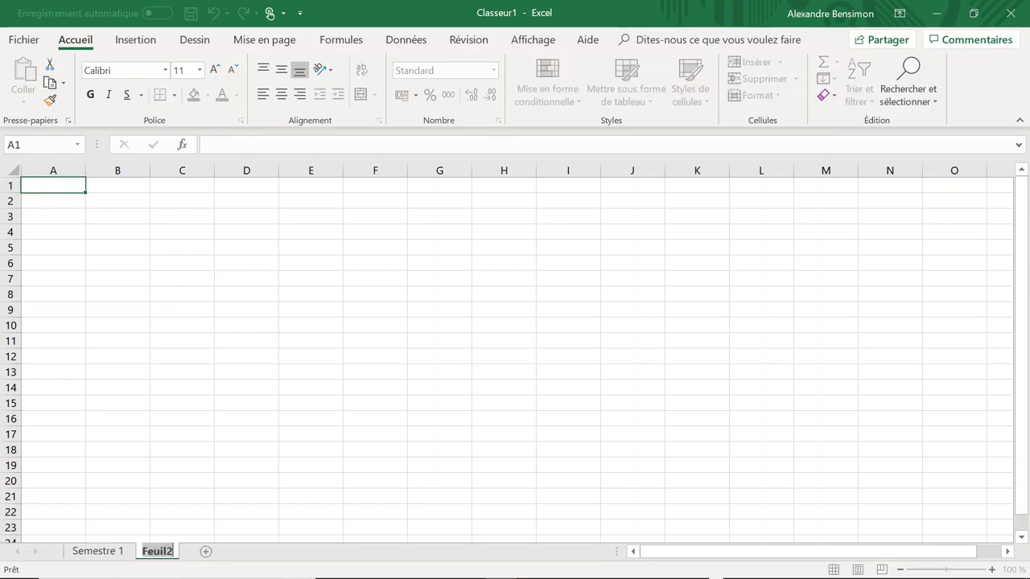
{"action": "type", "text": "Semestre"}
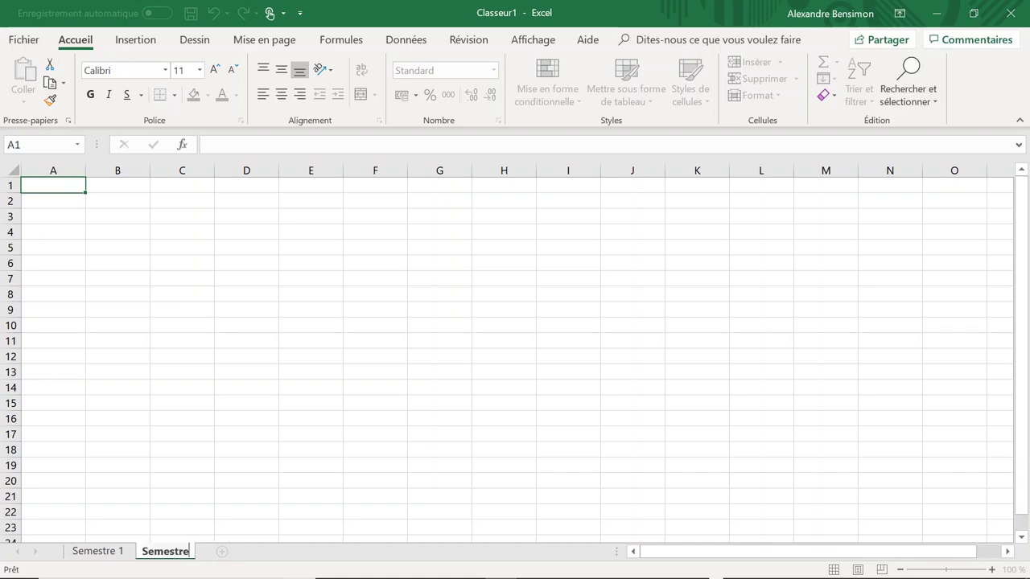
{"action": "type", "text": " 2"}
{"action": "left_click", "coordinate": [120, 552]}
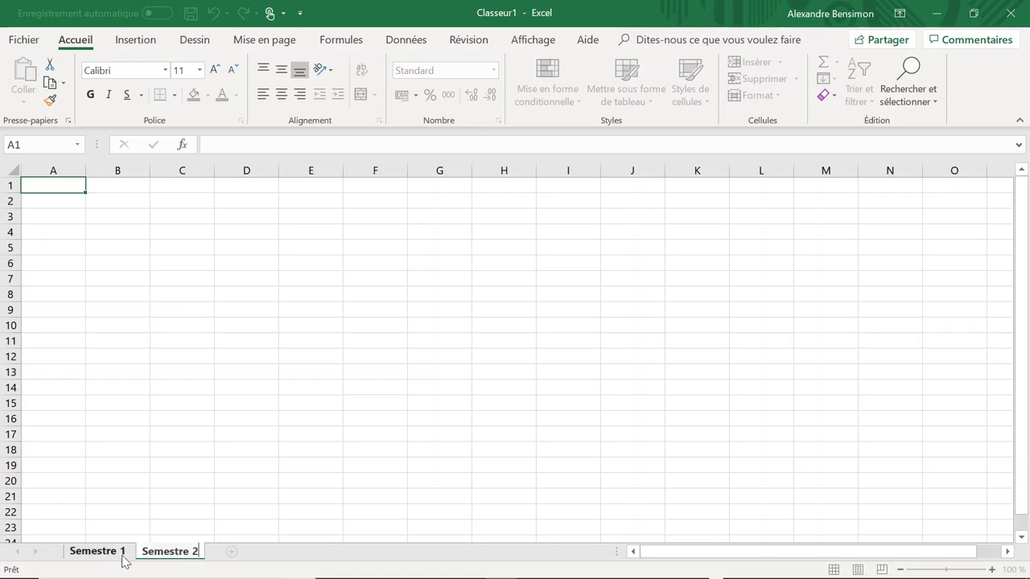
On the Semestre 1 sheet, enter the header 'Matières' in cell C5
{"action": "left_click", "coordinate": [241, 247]}
{"action": "left_click_drag", "start_coordinate": [177, 243], "coordinate": [161, 452]}
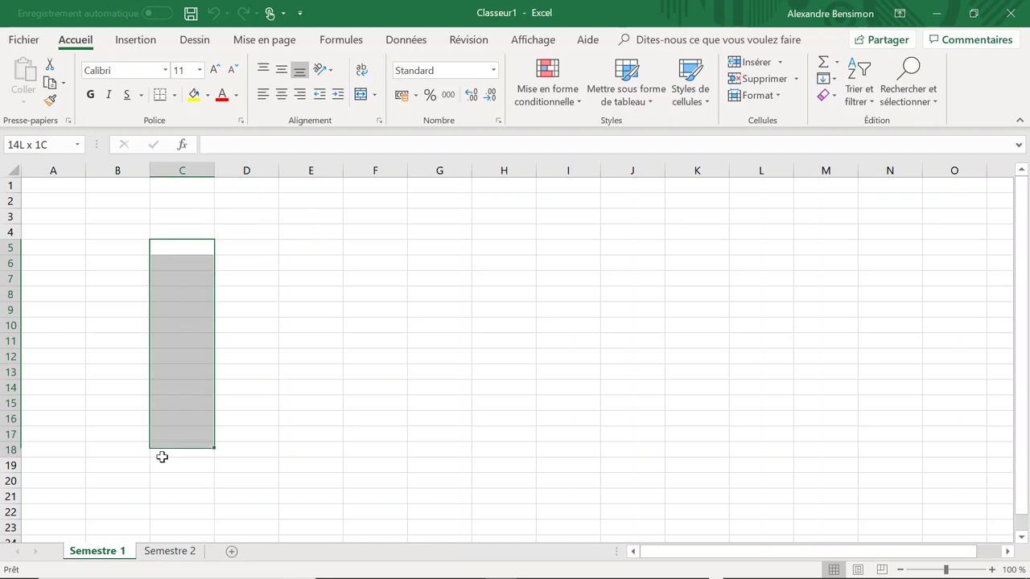
{"action": "left_click_drag", "start_coordinate": [207, 250], "coordinate": [443, 263]}
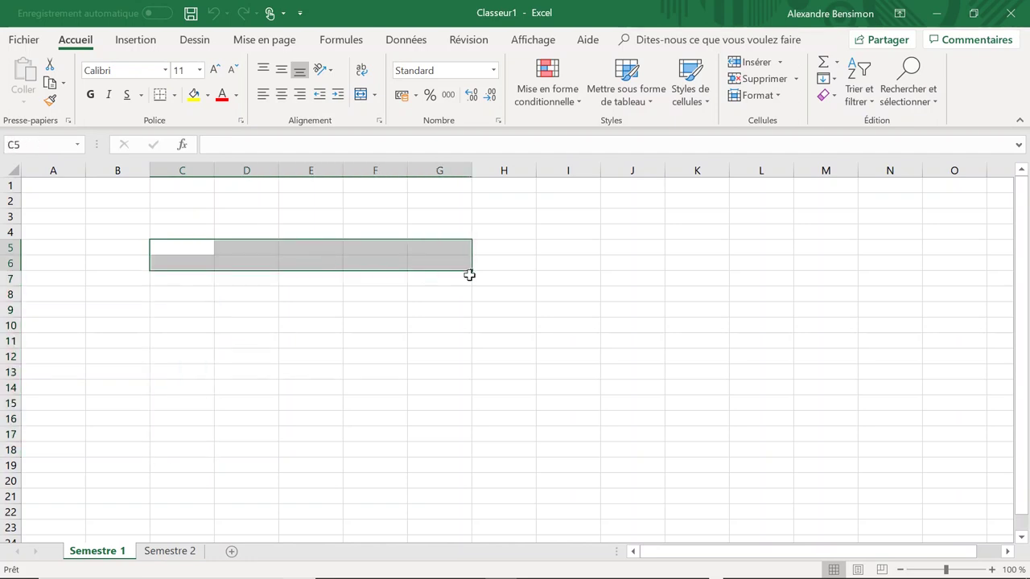
{"action": "left_click_drag", "start_coordinate": [174, 303], "coordinate": [241, 303]}
{"action": "left_click", "coordinate": [180, 249]}
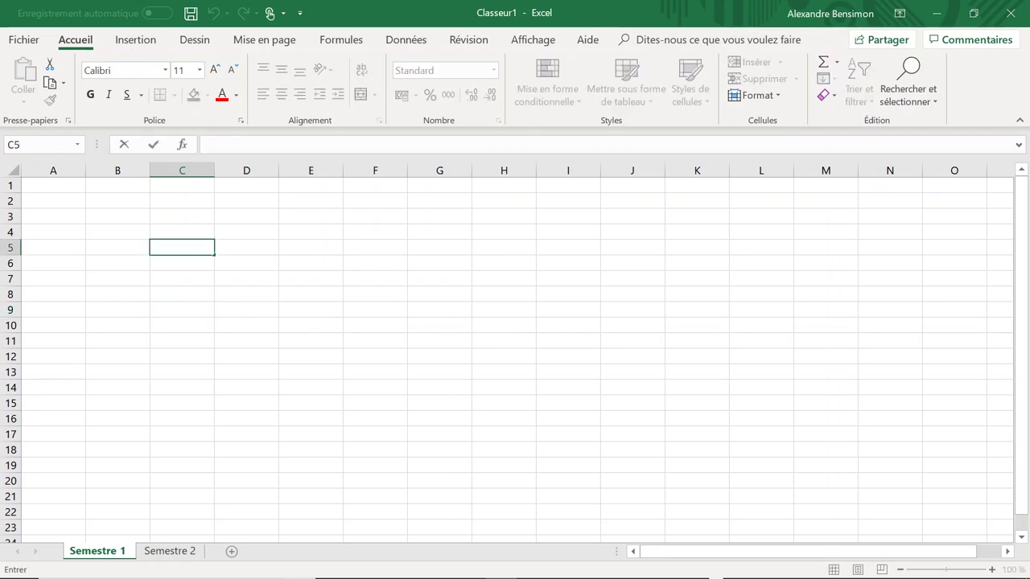
{"action": "left_click", "coordinate": [206, 280]}
{"action": "double_click", "coordinate": [177, 247]}
{"action": "key", "text": "F2"}
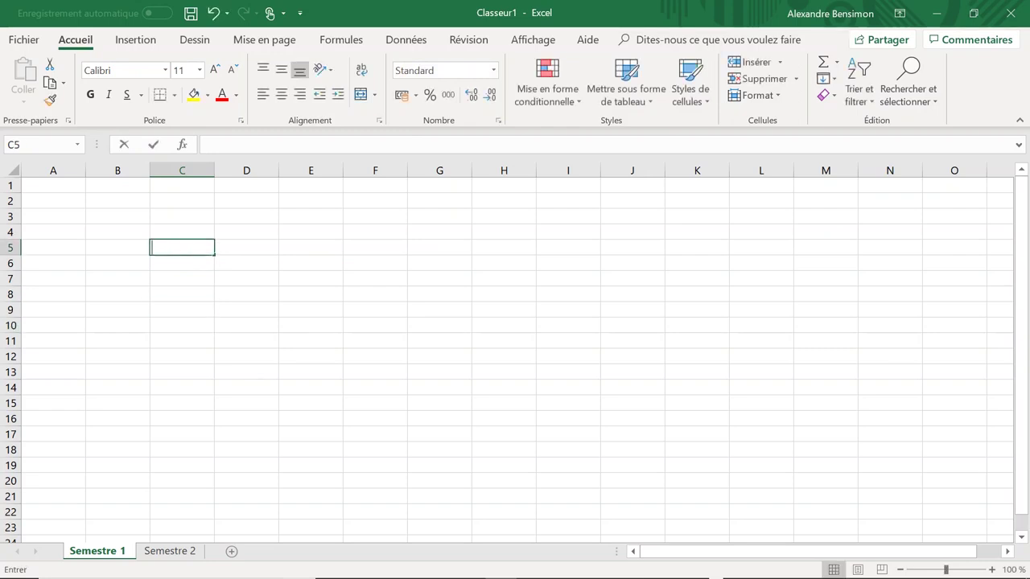
{"action": "type", "text": "Matière"}
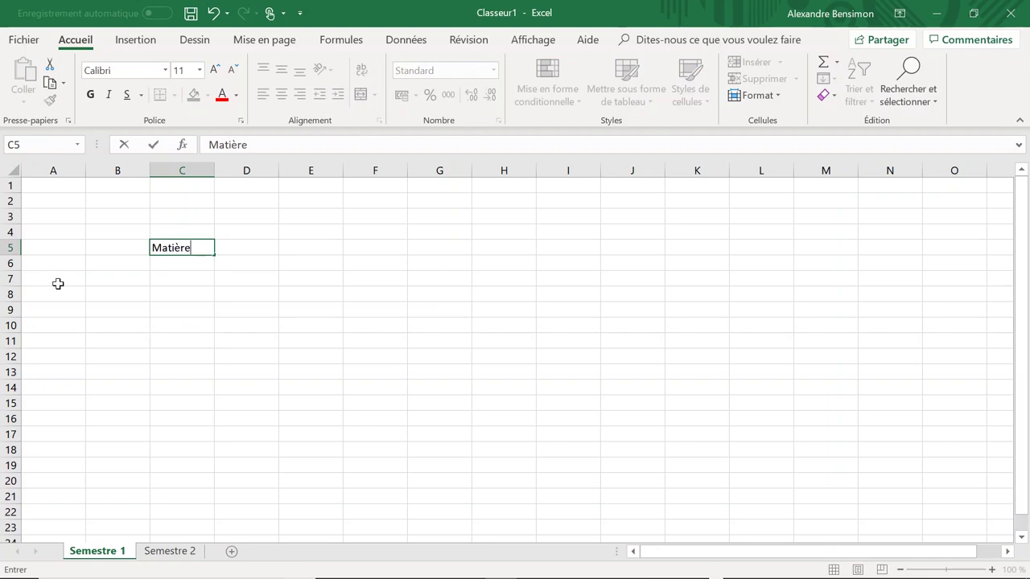
{"action": "type", "text": "s"}
{"action": "left_click", "coordinate": [190, 291]}
Type the first subject 'Français' in C6 under Matières
{"action": "left_click", "coordinate": [177, 264]}
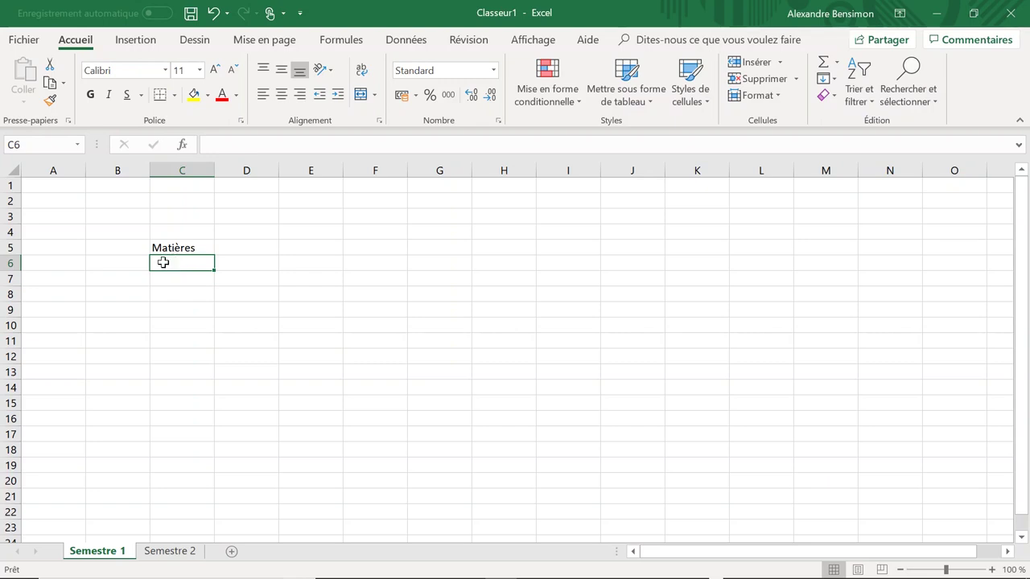
{"action": "type", "text": "Français"}
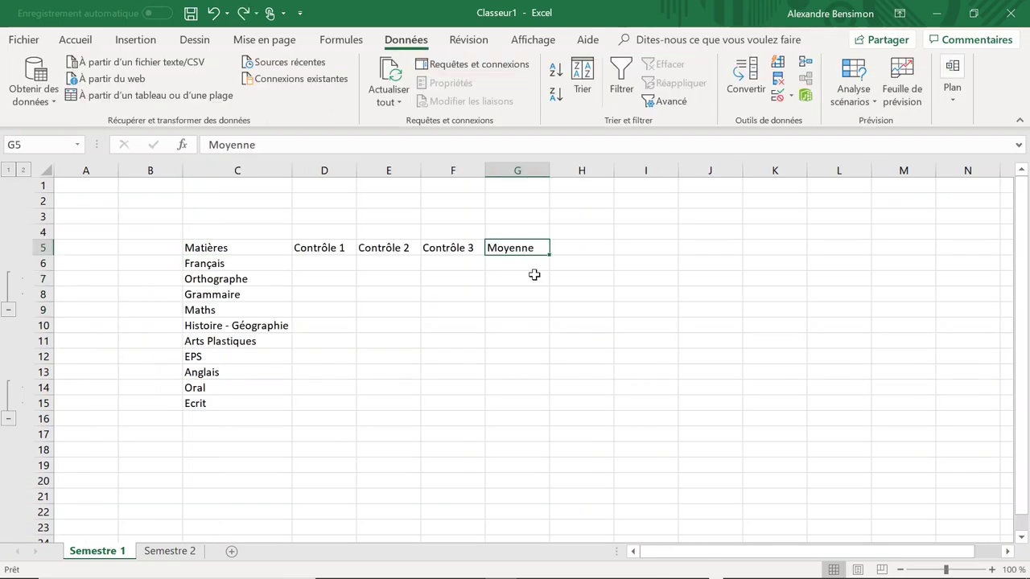
{"action": "left_click", "coordinate": [344, 266]}
{"action": "left_click", "coordinate": [372, 270]}
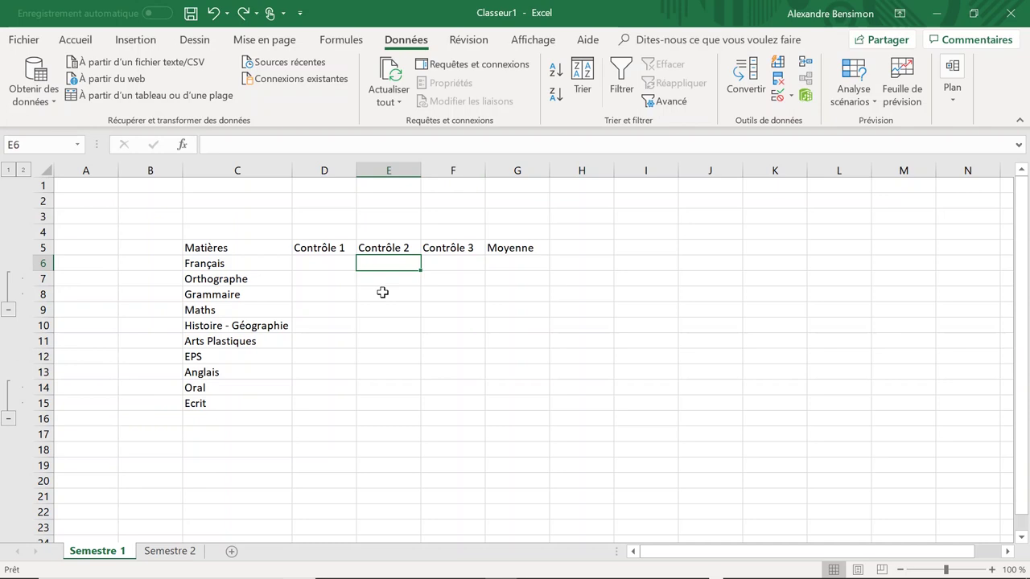
Delete the Français row from the grade table
{"action": "key", "text": "Left"}
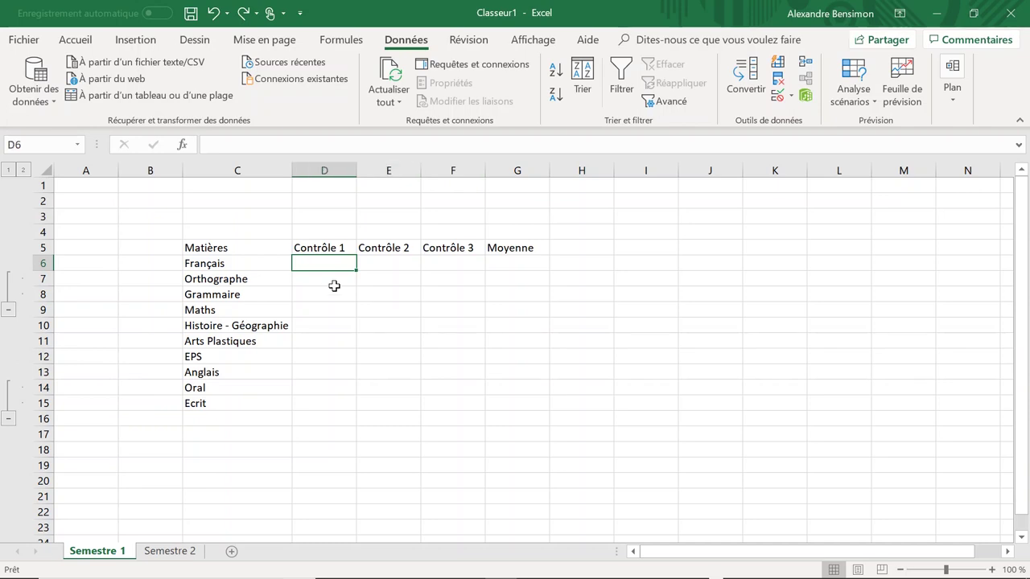
{"action": "left_click", "coordinate": [40, 263]}
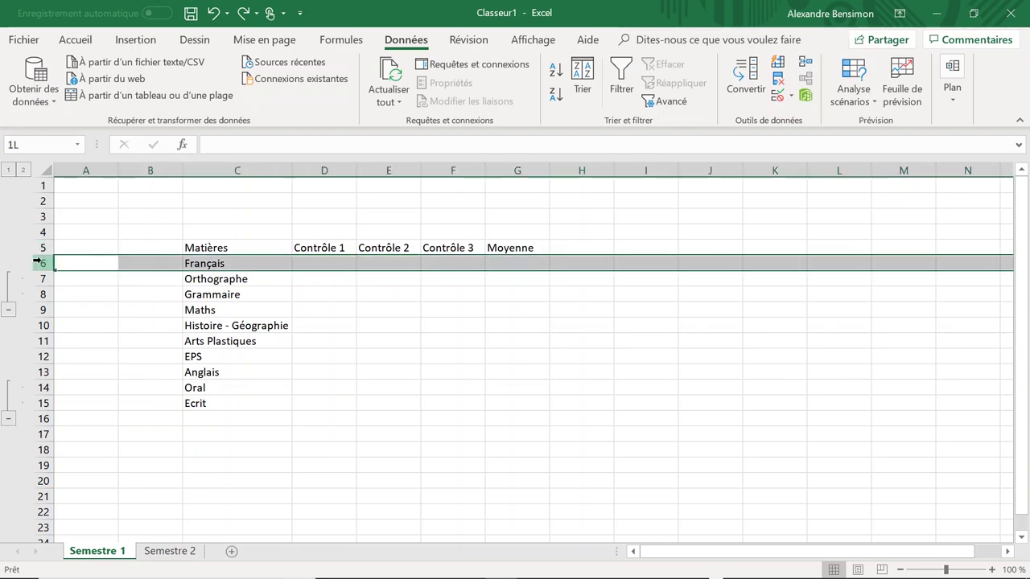
{"action": "left_click", "coordinate": [76, 39]}
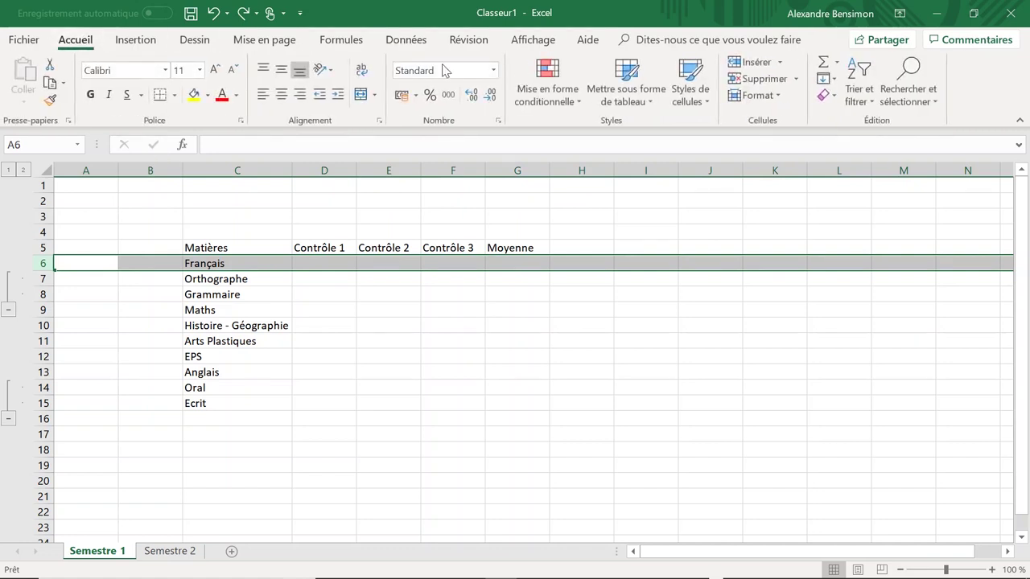
{"action": "left_click", "coordinate": [755, 78]}
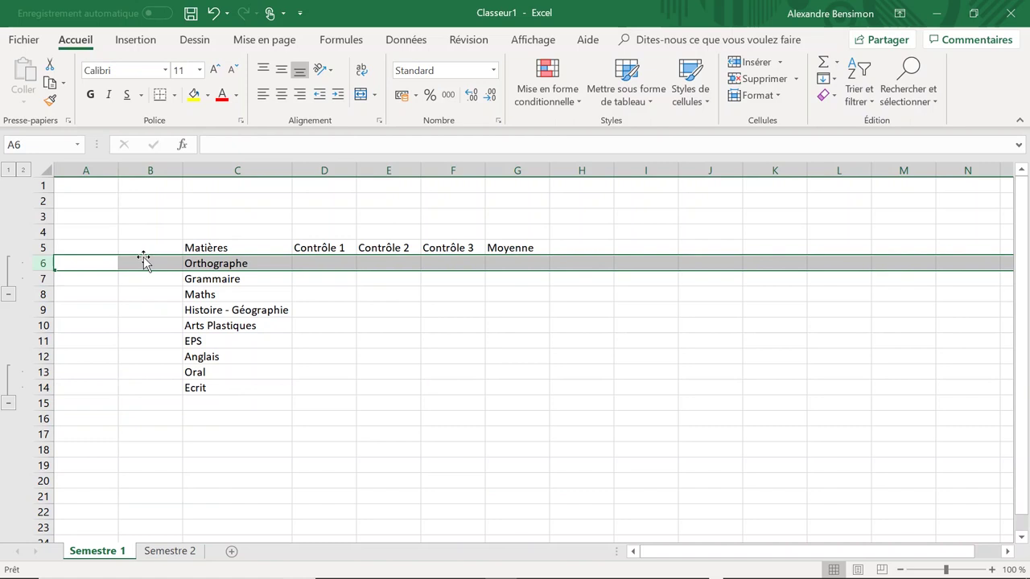
Merge B6:B7 beside Orthographe and Grammaire, label it 'Français', and centre it vertically
{"action": "left_click_drag", "start_coordinate": [147, 269], "coordinate": [149, 281]}
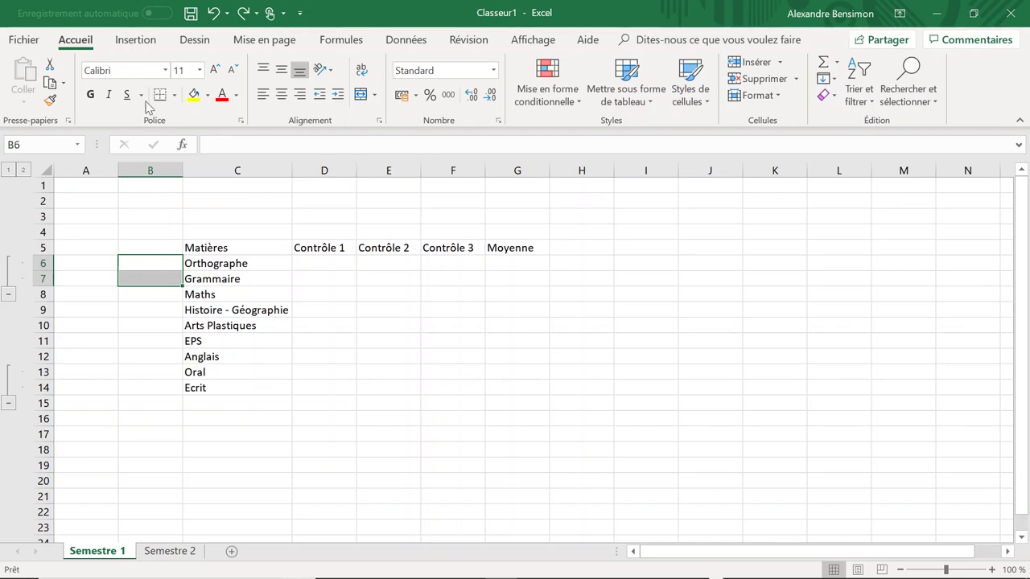
{"action": "left_click", "coordinate": [361, 94]}
{"action": "type", "text": "Fr"}
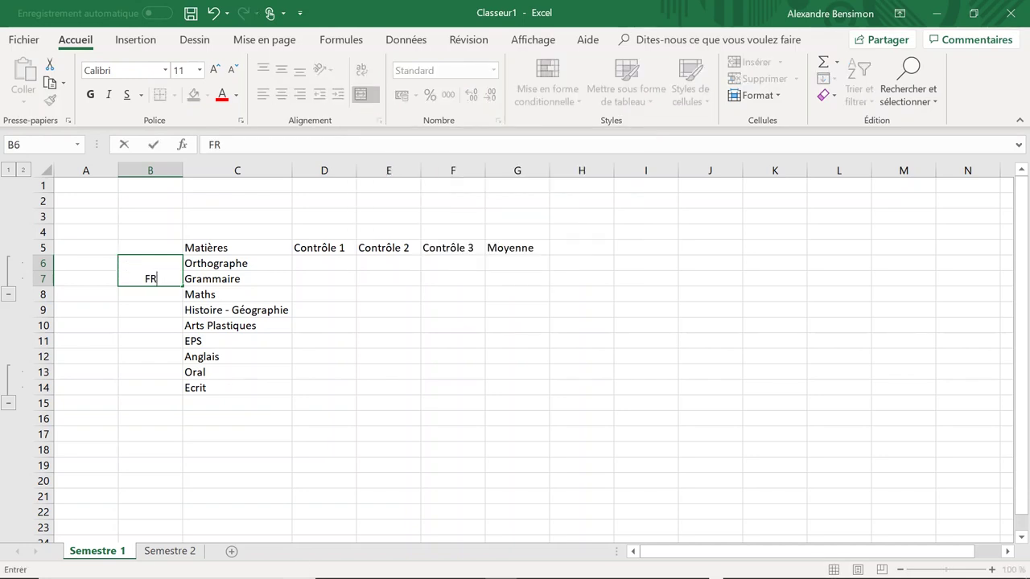
{"action": "type", "text": "ançais"}
{"action": "key", "text": "ctrl+Return"}
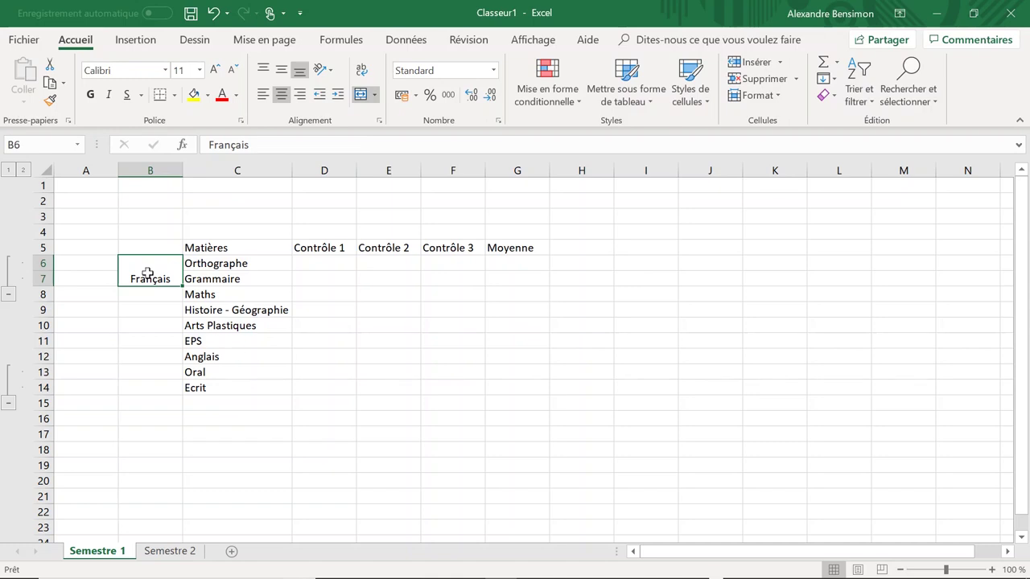
{"action": "left_click", "coordinate": [281, 71]}
{"action": "left_click", "coordinate": [324, 294]}
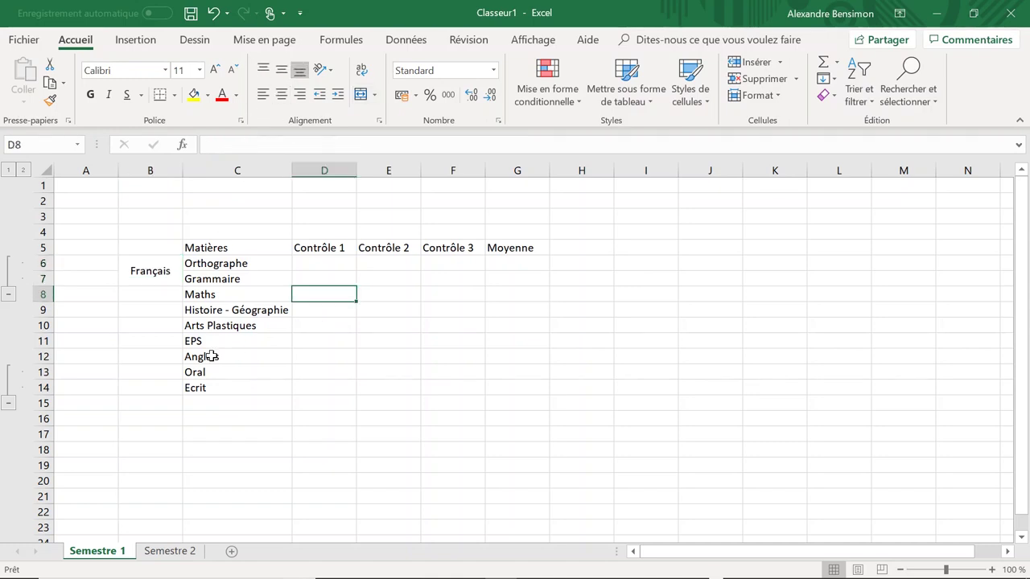
{"action": "left_click", "coordinate": [209, 357]}
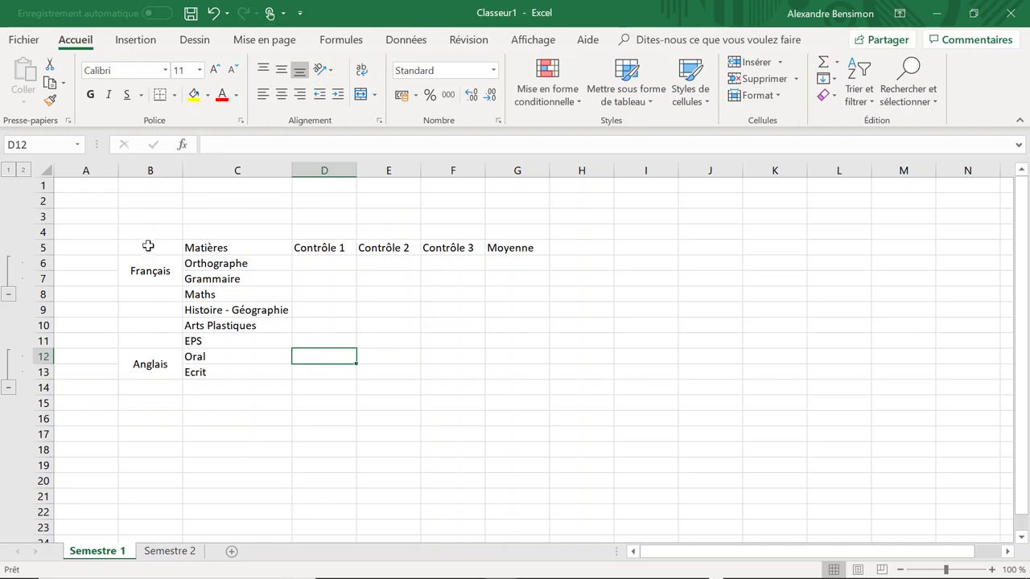
{"action": "left_click_drag", "start_coordinate": [146, 247], "coordinate": [219, 248]}
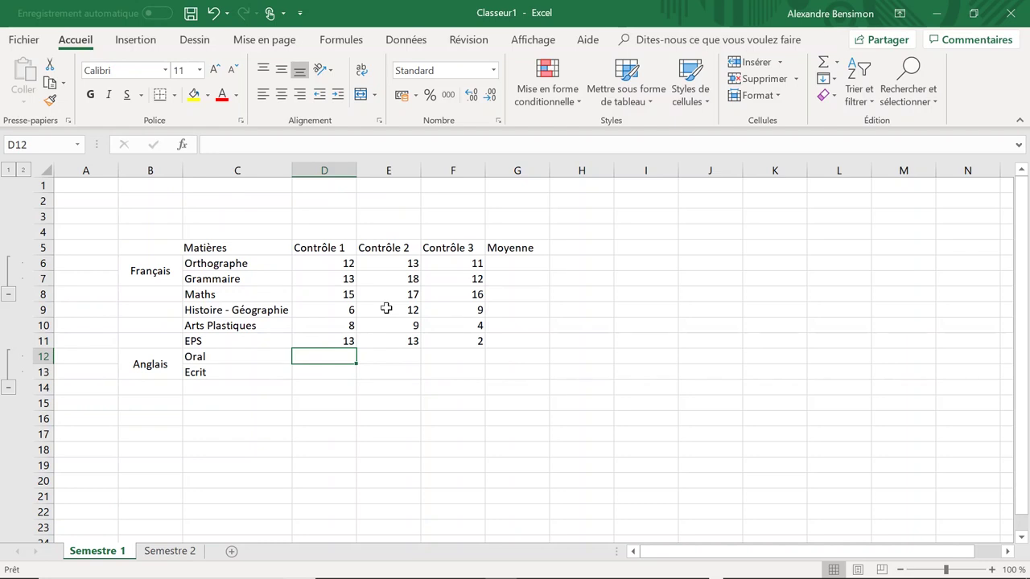
Enter the Anglais grades: 12 and then 9, 8 for Oral, and 16, 14, 11 for Ecrit
{"action": "type", "text": "12"}
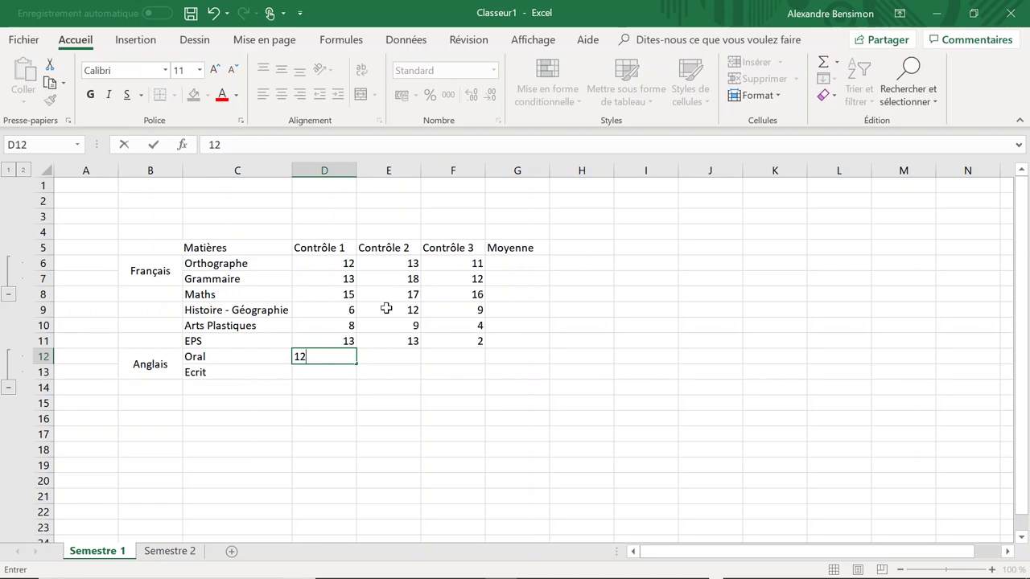
{"action": "key", "text": "Return"}
{"action": "type", "text": "16"}
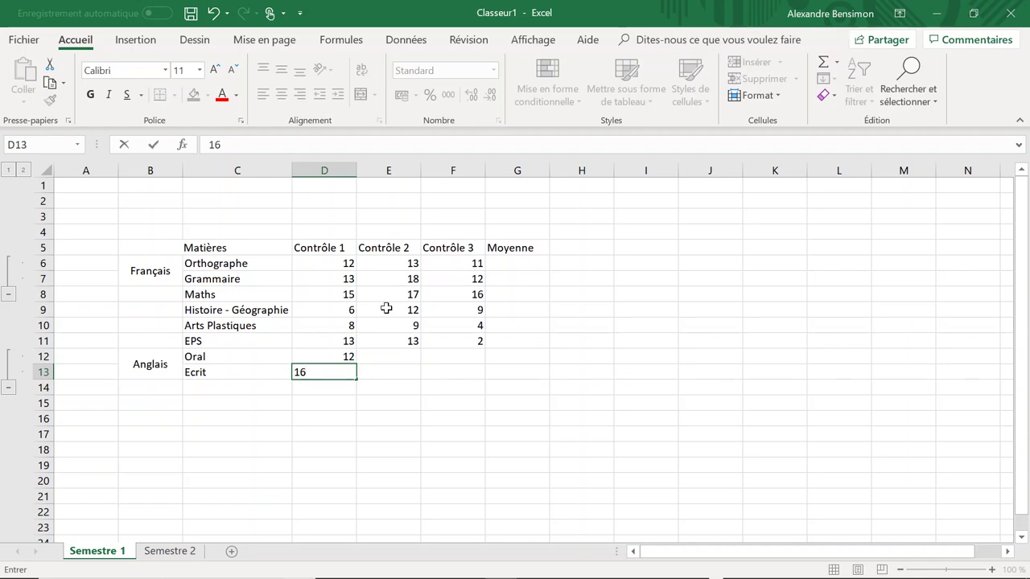
{"action": "type", "text": "\t14\t11"}
{"action": "key", "text": "Up"}
{"action": "key", "text": "Left"}
{"action": "key", "text": "Left"}
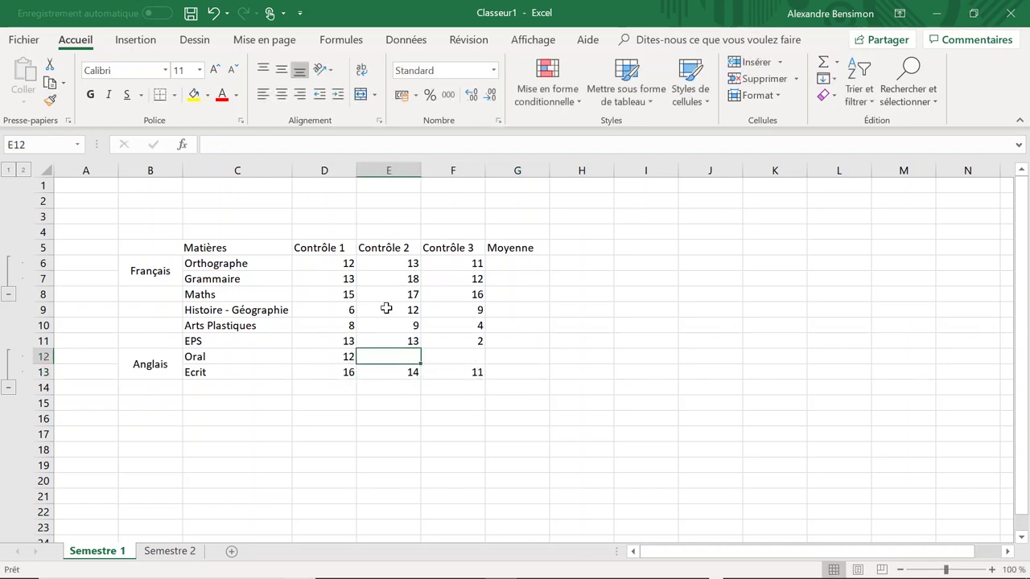
{"action": "type", "text": "9\t8"}
{"action": "left_click", "coordinate": [519, 276]}
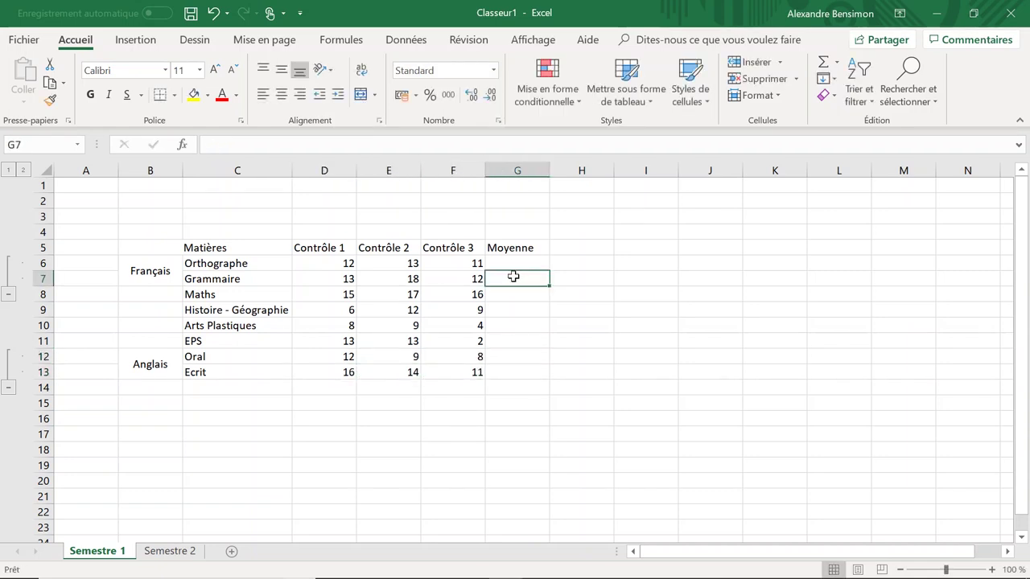
Enter =MOYENNE(D6:F6) in G6 to average Orthographe's three test marks
{"action": "left_click", "coordinate": [517, 266]}
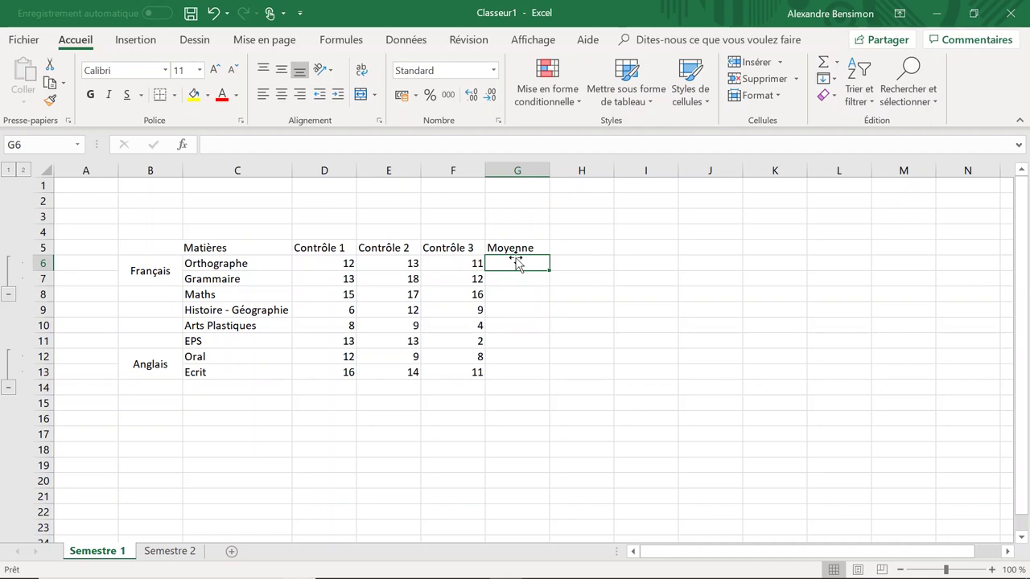
{"action": "type", "text": "="}
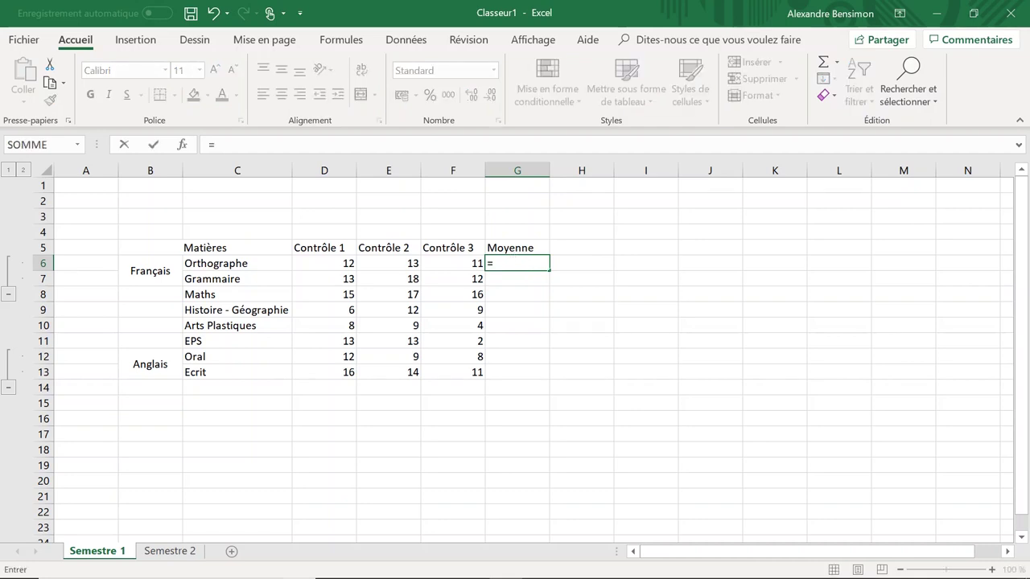
{"action": "type", "text": "moyenn"}
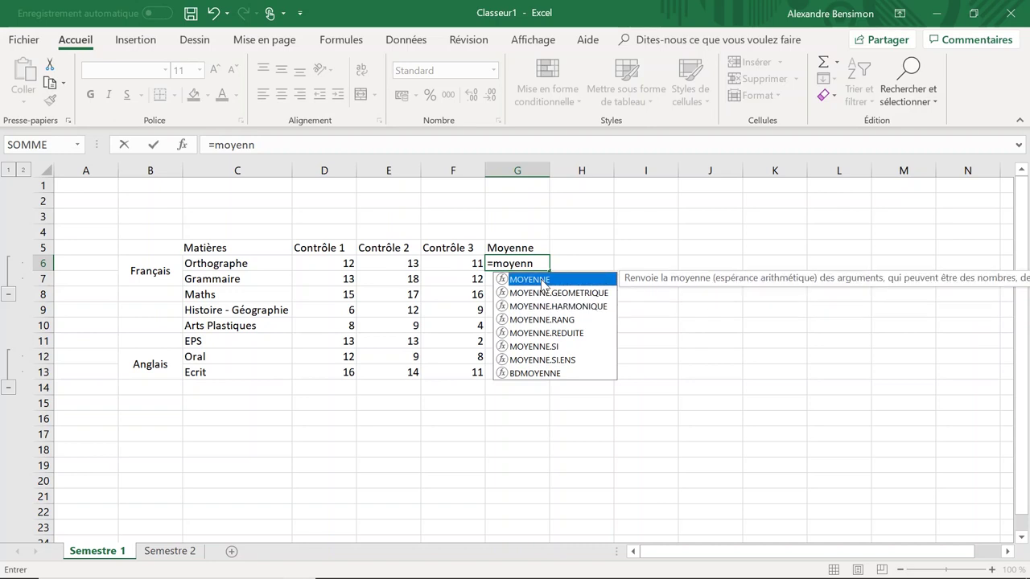
{"action": "key", "text": "BackSpace"}
{"action": "key", "text": "Tab"}
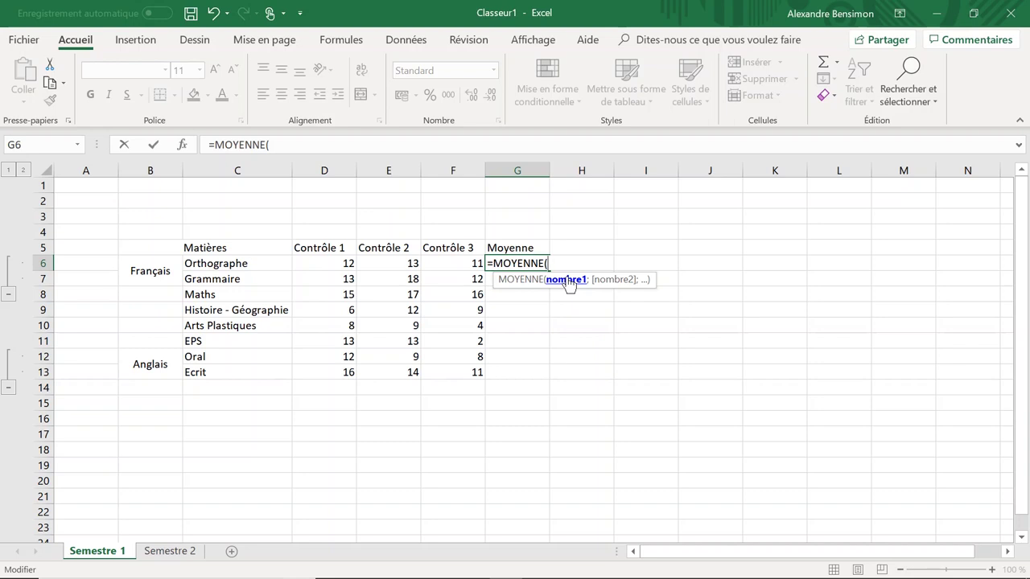
{"action": "left_click_drag", "start_coordinate": [314, 264], "coordinate": [457, 270]}
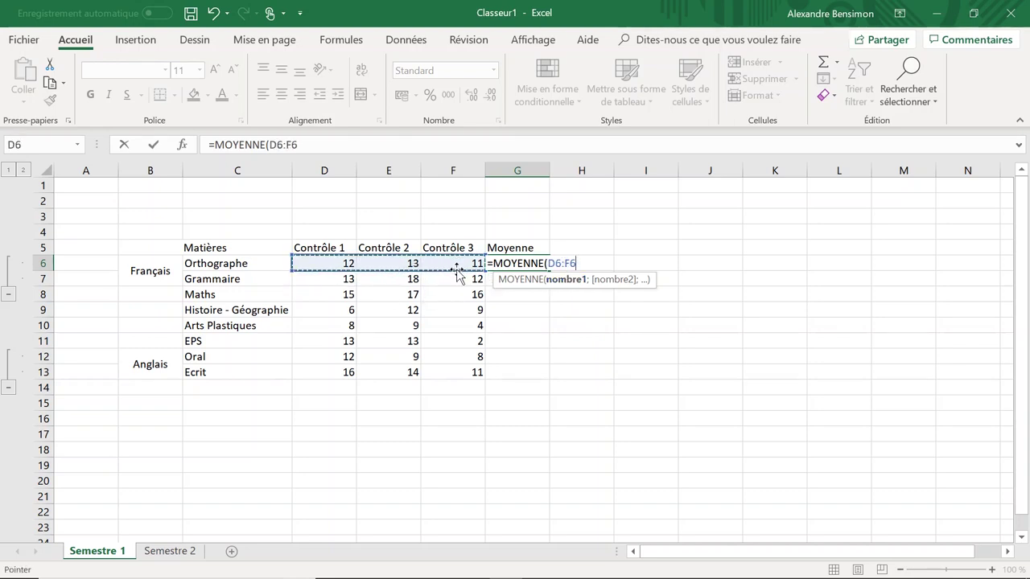
{"action": "key", "text": "Return"}
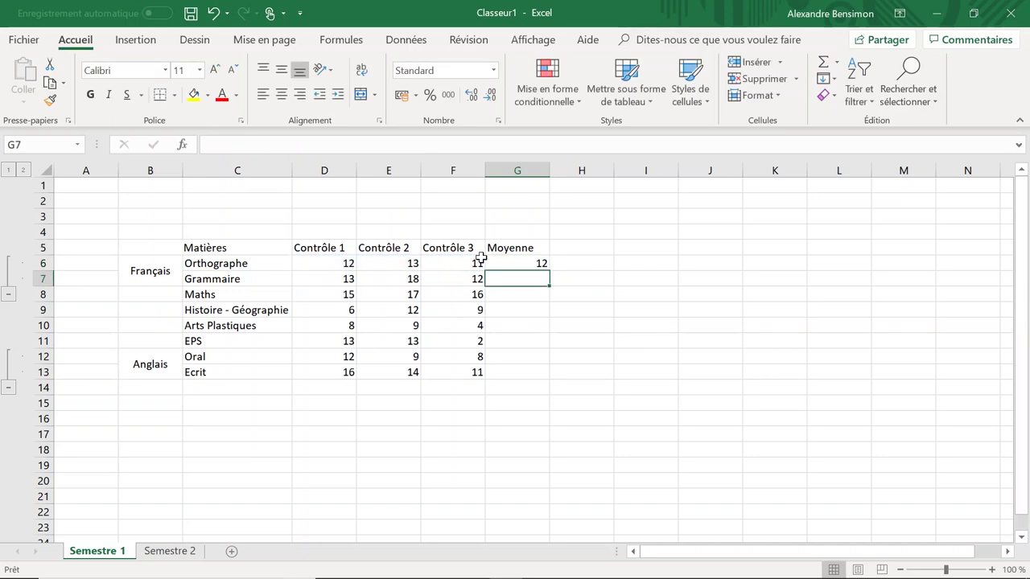
{"action": "left_click", "coordinate": [538, 266]}
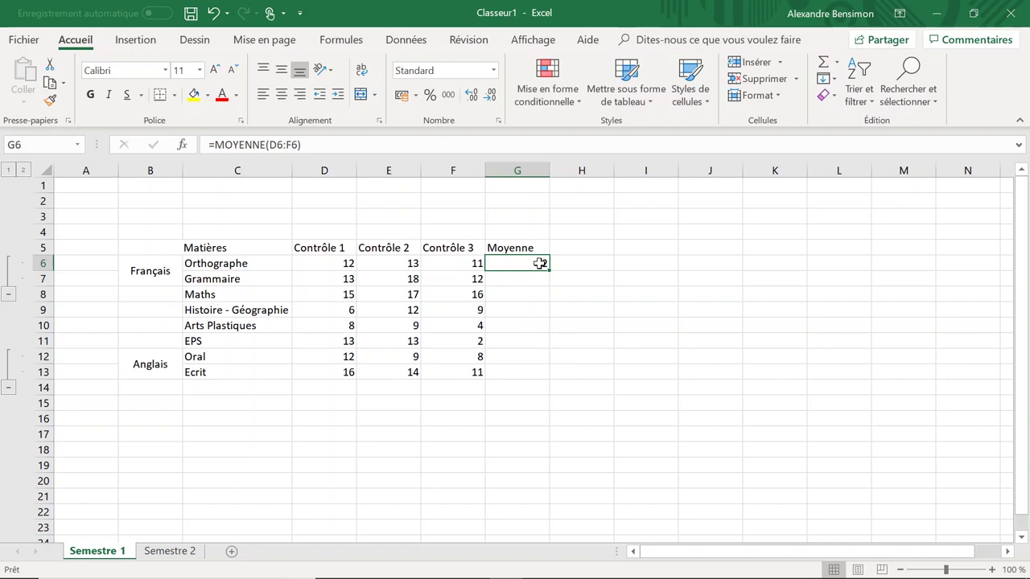
Copy the G6 average formula down through G13 for every subject to Ecrit
{"action": "left_click_drag", "start_coordinate": [547, 272], "coordinate": [540, 383]}
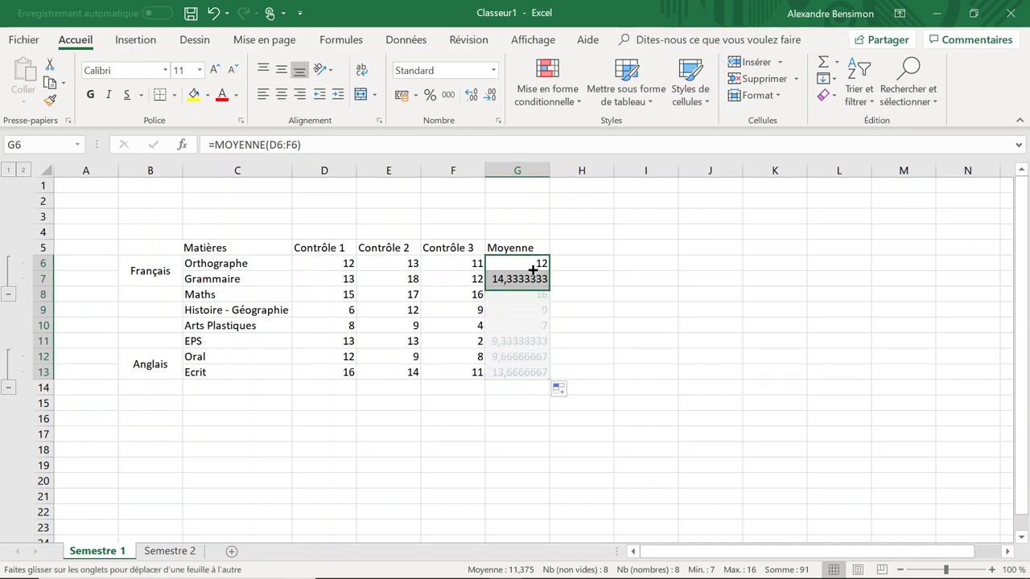
{"action": "left_click_drag", "start_coordinate": [551, 383], "coordinate": [547, 271]}
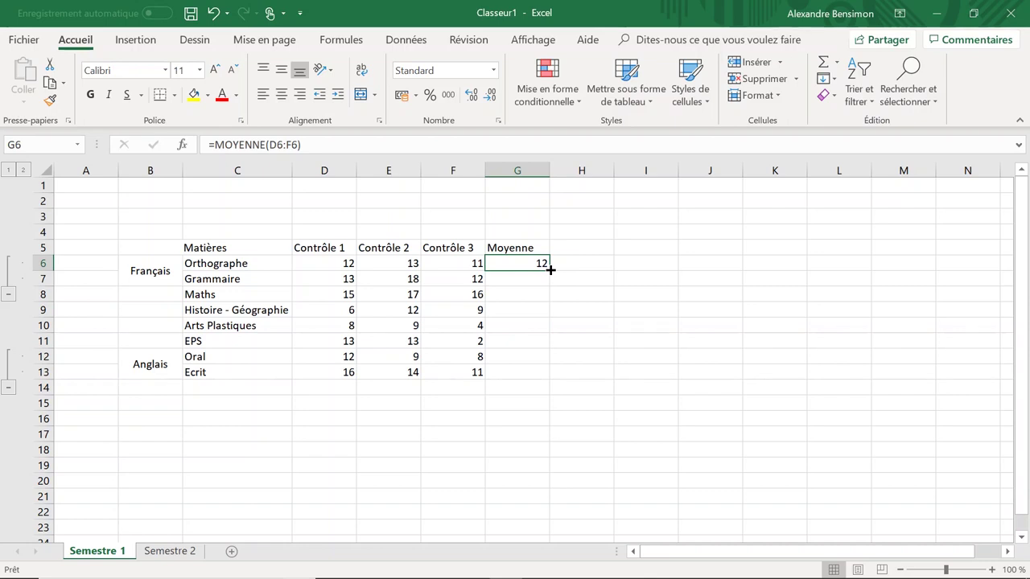
{"action": "double_click", "coordinate": [551, 271]}
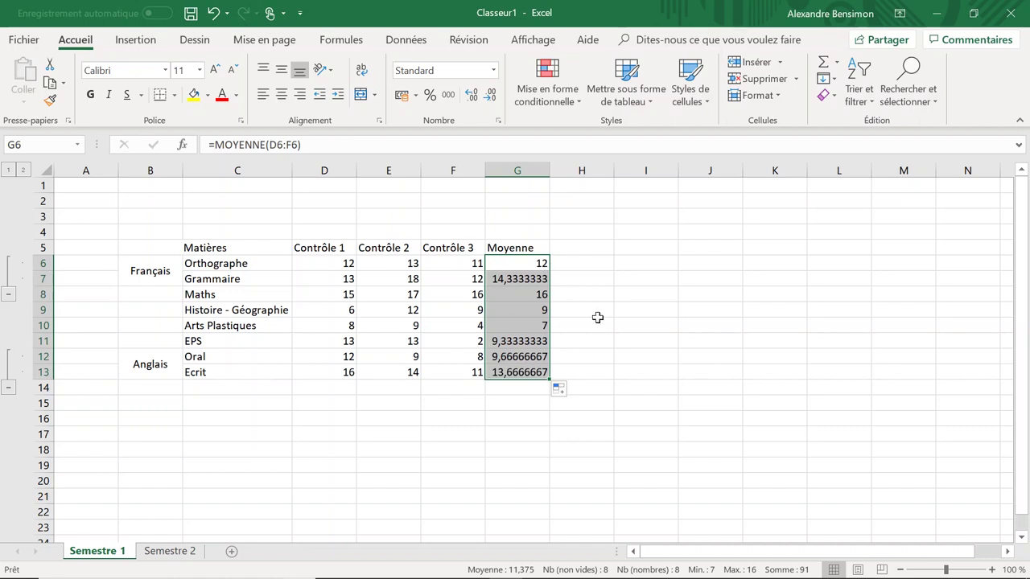
{"action": "left_click", "coordinate": [539, 265]}
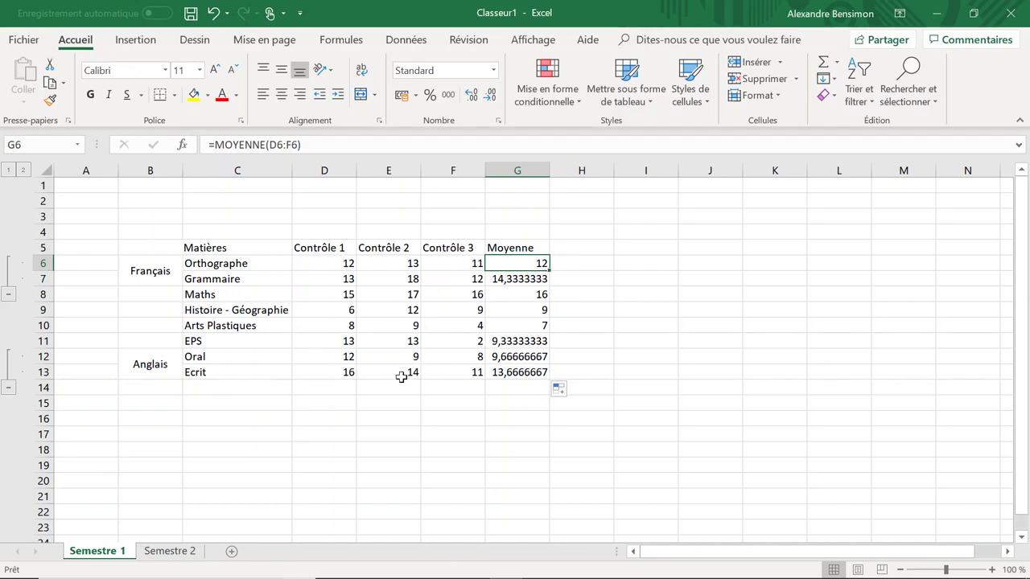
{"action": "key", "text": "ctrl+Down"}
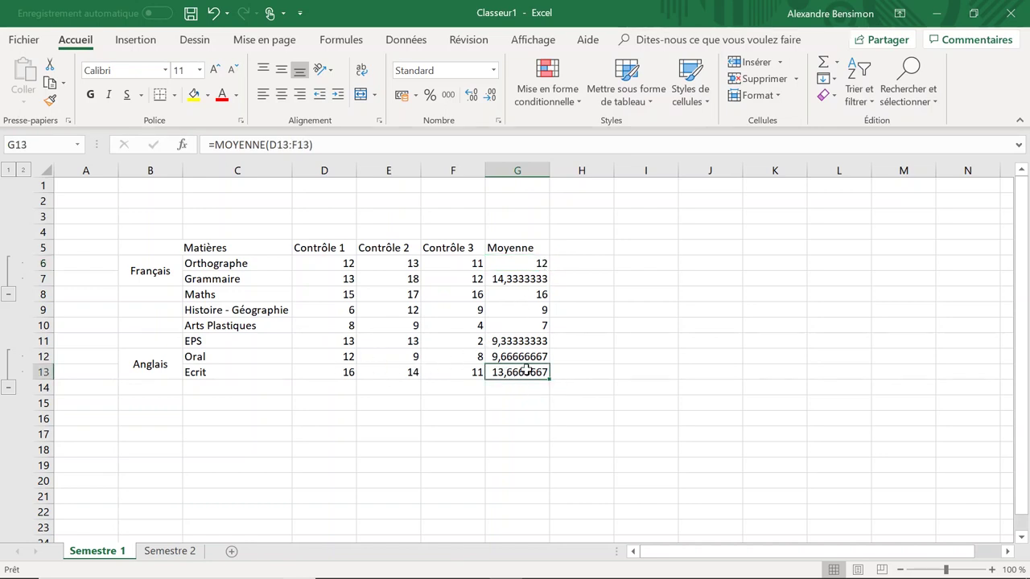
Clear G13 and rebuild Ecrit's average as =MOYENNE(D13:F13) using the AutoSum Moyenne option
{"action": "key", "text": "Delete"}
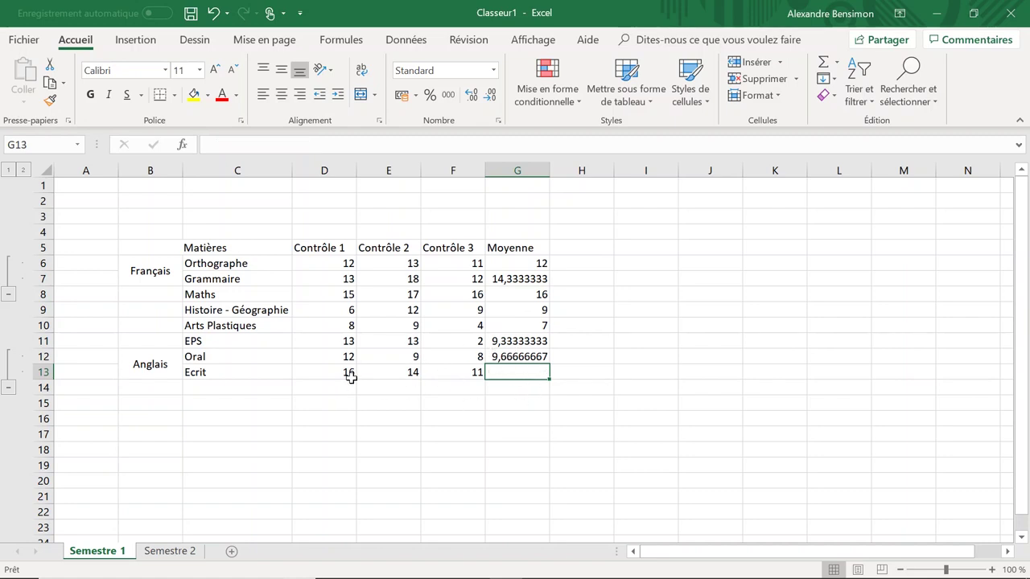
{"action": "left_click_drag", "start_coordinate": [350, 374], "coordinate": [450, 372]}
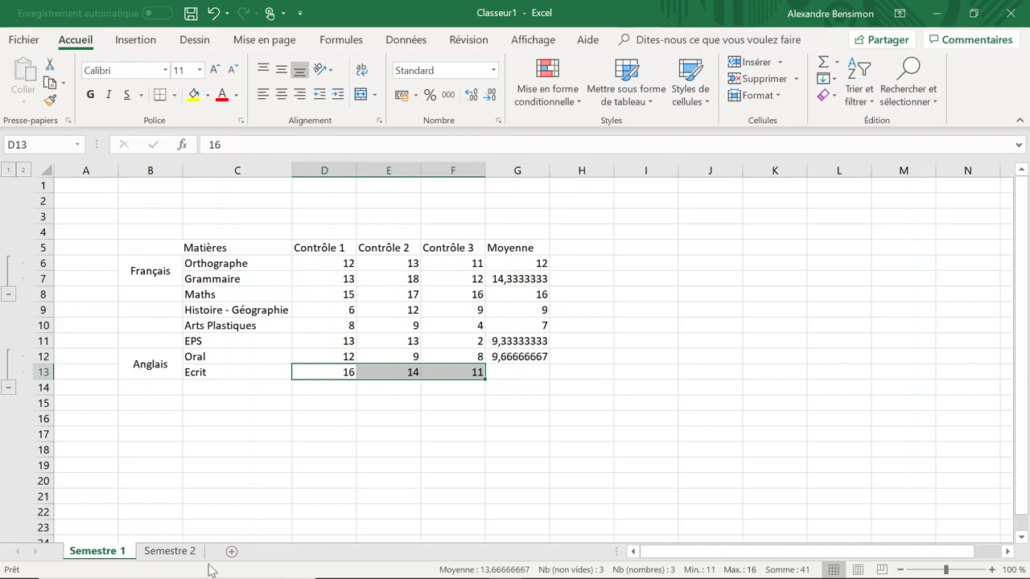
{"action": "left_click", "coordinate": [837, 63]}
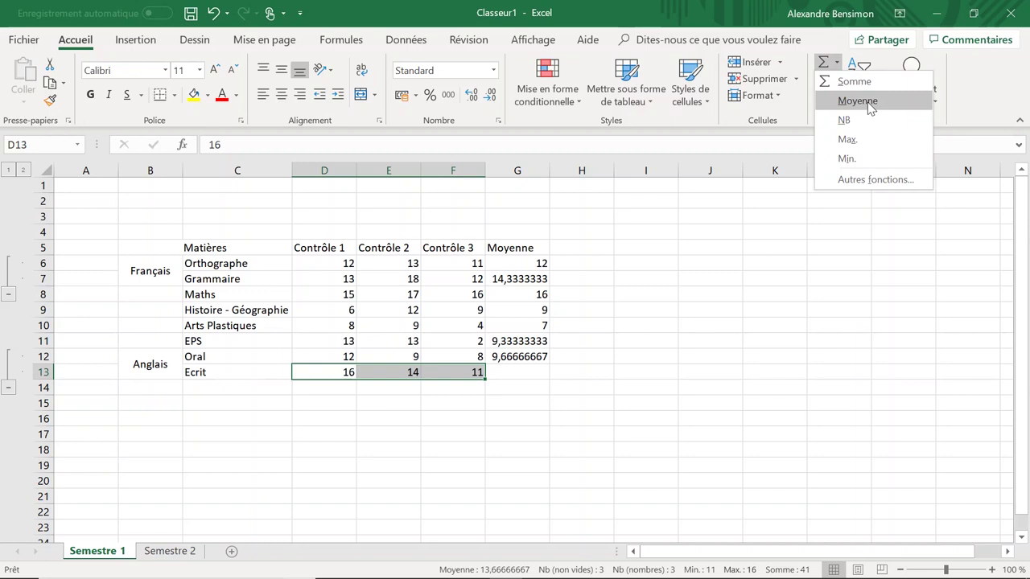
{"action": "left_click", "coordinate": [858, 101]}
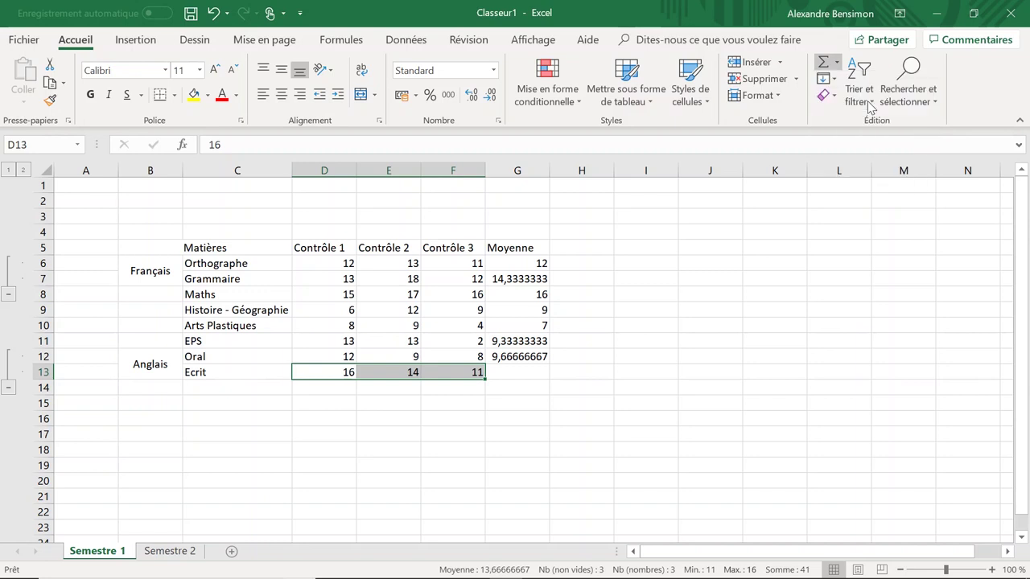
{"action": "left_click", "coordinate": [537, 372]}
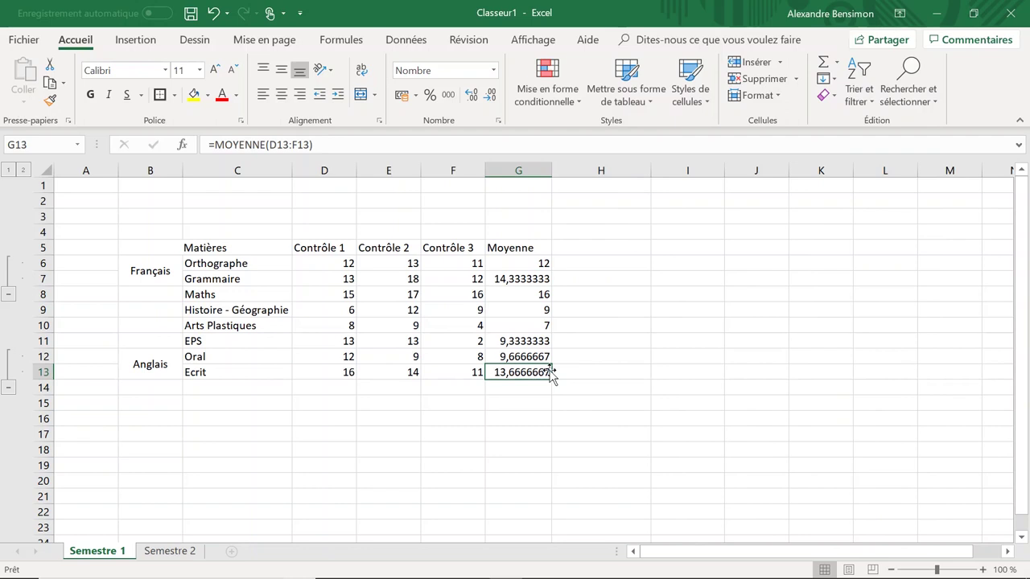
{"action": "left_click", "coordinate": [639, 251]}
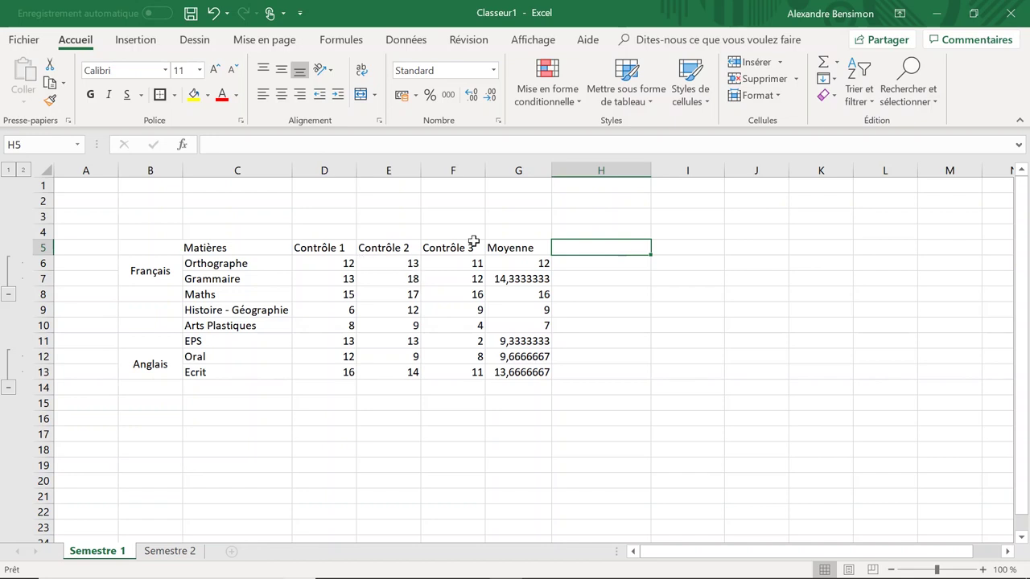
Add the header 'Moyenne Contrôle 1 et 2' in H5 and the formula =(D6+E6)/2 in H6
{"action": "type", "text": "Moyenne Contrôle 1 et 2"}
{"action": "key", "text": "Return"}
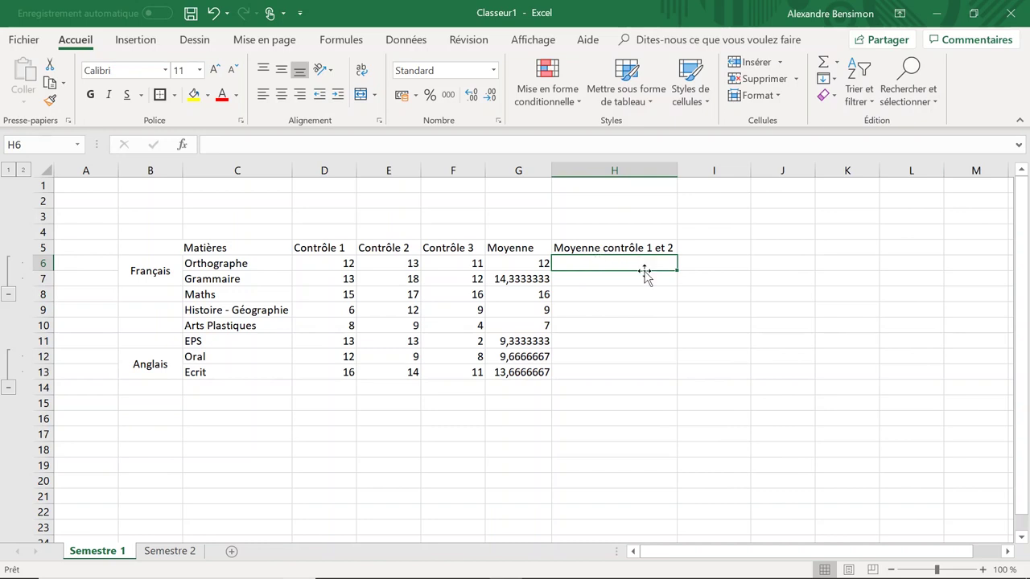
{"action": "type", "text": "="}
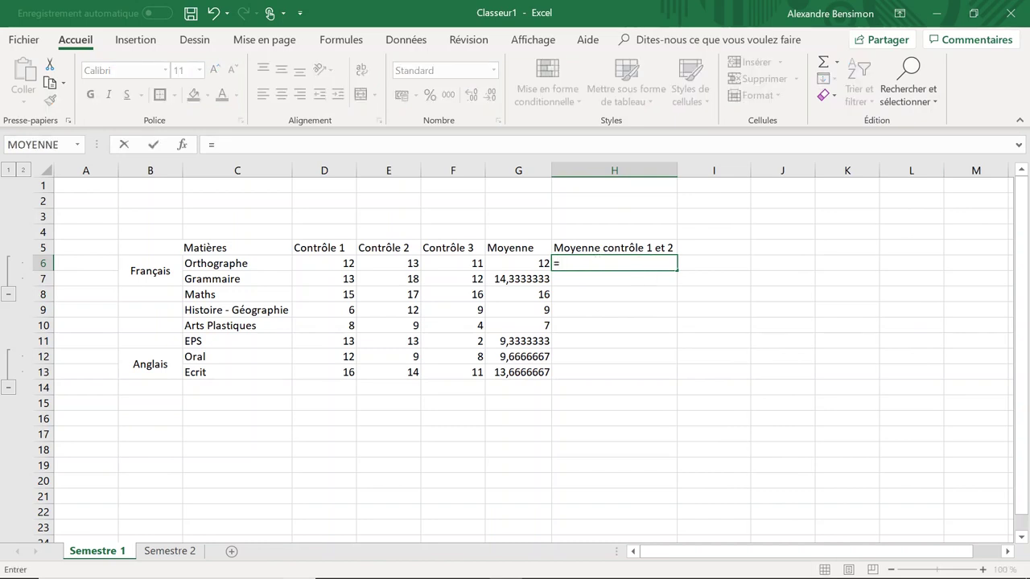
{"action": "type", "text": "("}
{"action": "left_click", "coordinate": [348, 266]}
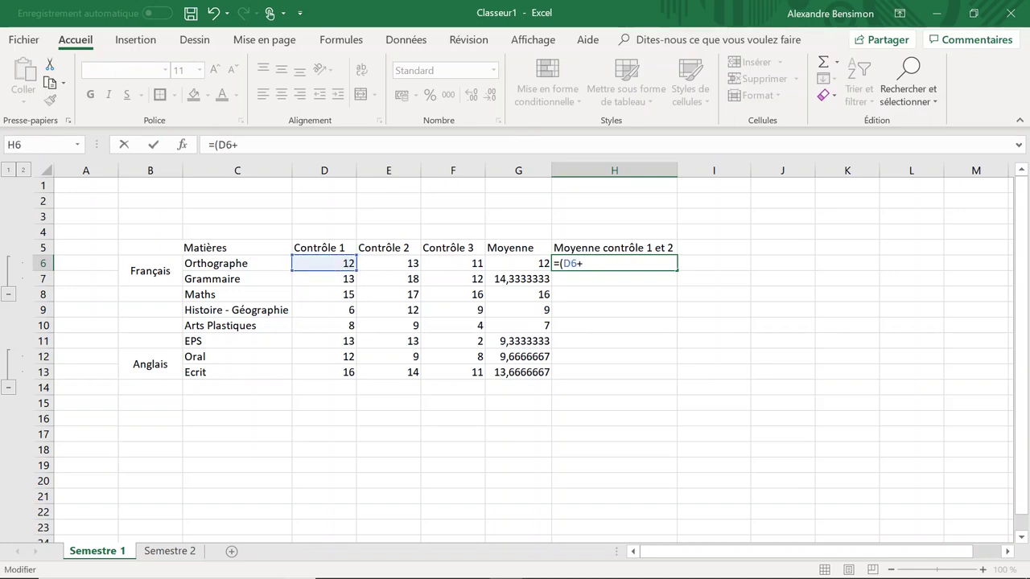
{"action": "left_click", "coordinate": [380, 263]}
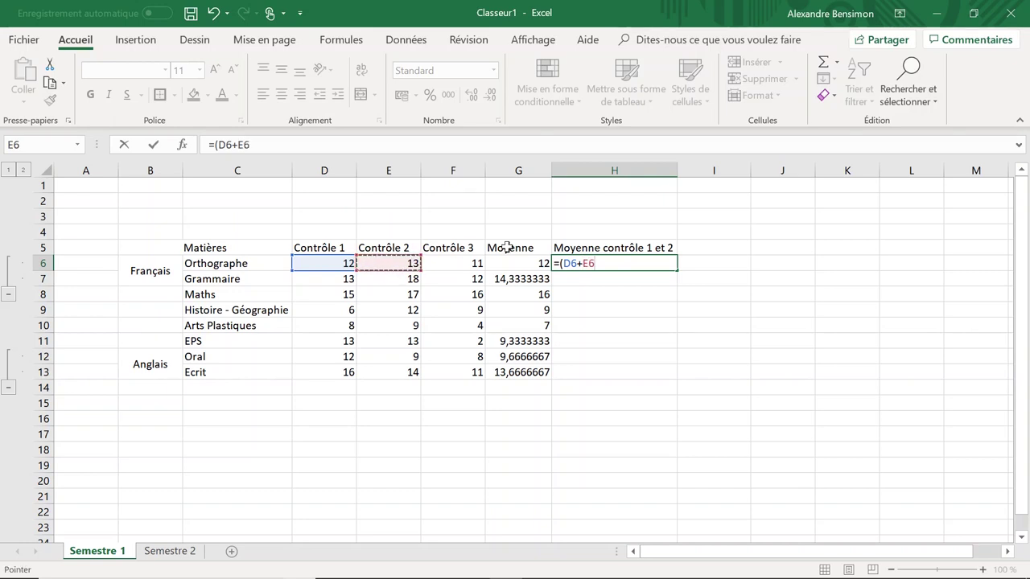
{"action": "type", "text": ")"}
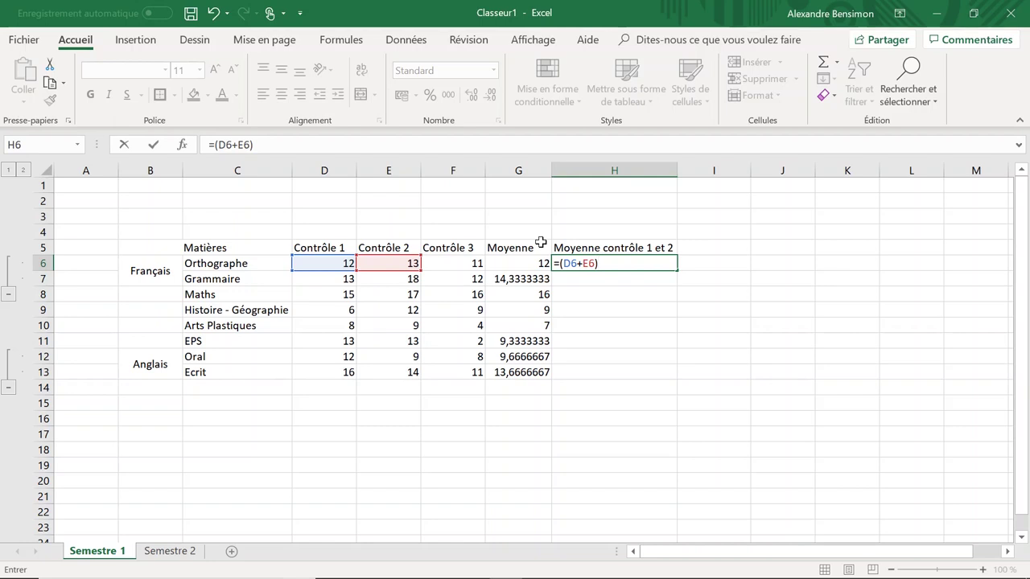
{"action": "type", "text": "/"}
{"action": "type", "text": "2"}
{"action": "key", "text": "Return"}
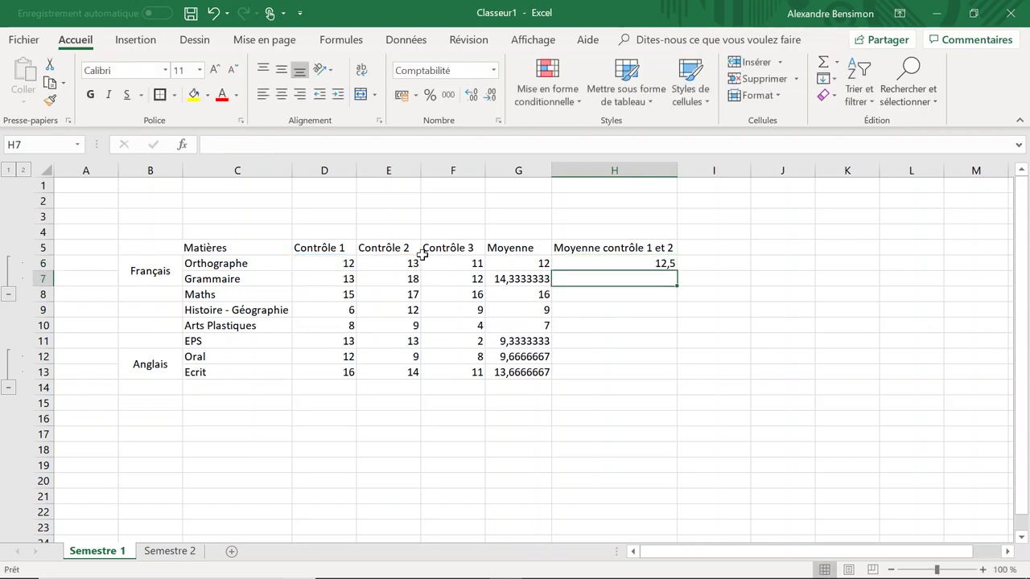
Fill the =(D6+E6)/2 formula from H6 down to H13 for every subject
{"action": "left_click", "coordinate": [394, 264]}
{"action": "left_click", "coordinate": [351, 266]}
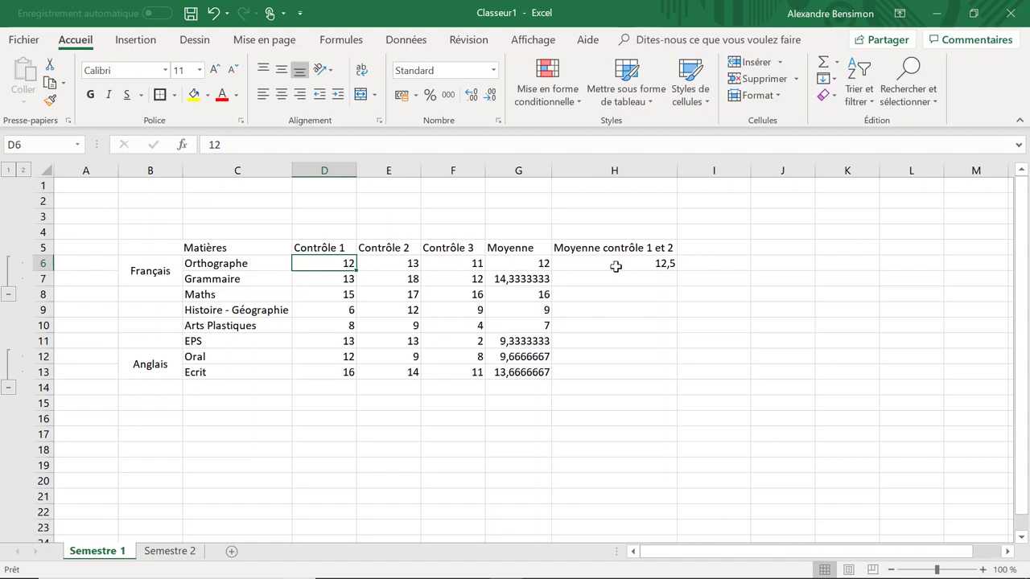
{"action": "left_click", "coordinate": [616, 266]}
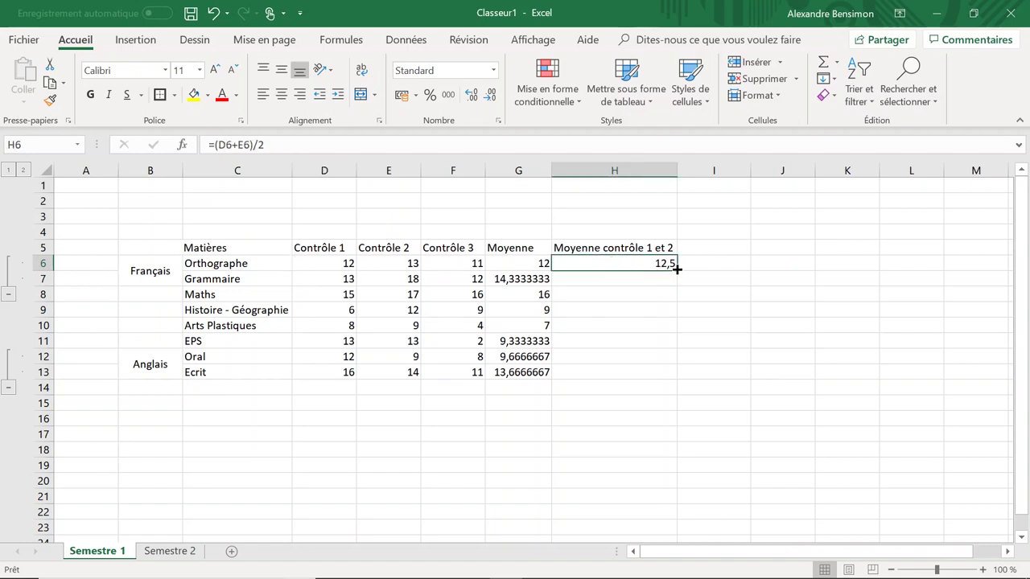
{"action": "left_click", "coordinate": [378, 262]}
{"action": "left_click", "coordinate": [621, 268]}
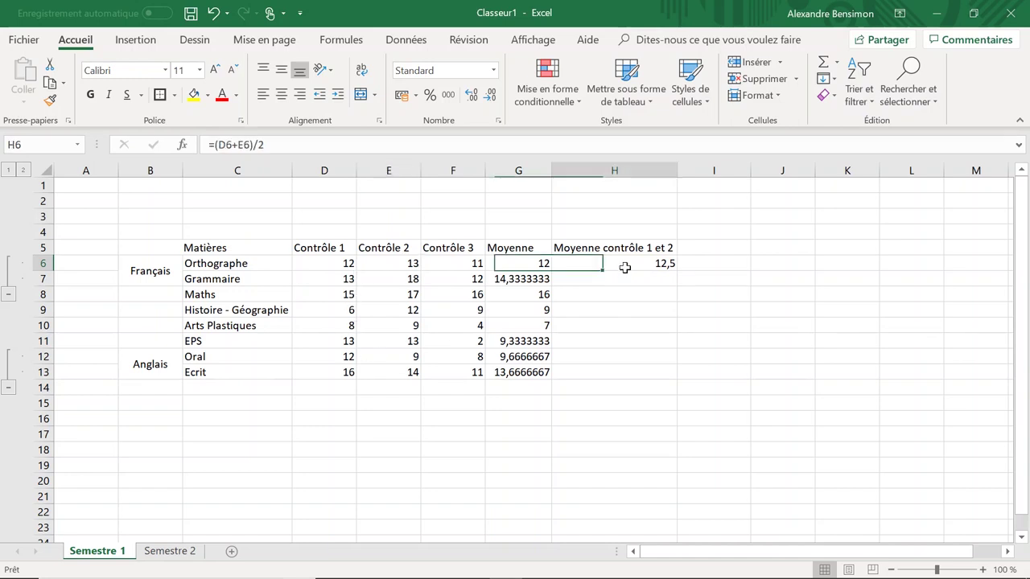
{"action": "left_click_drag", "start_coordinate": [676, 271], "coordinate": [680, 381]}
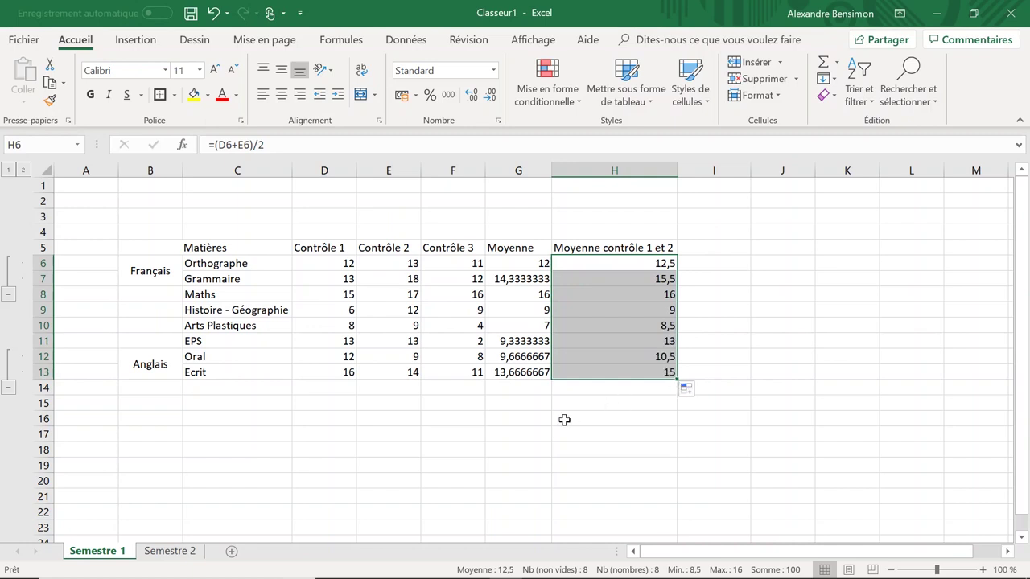
{"action": "left_click", "coordinate": [341, 374]}
{"action": "left_click", "coordinate": [370, 373]}
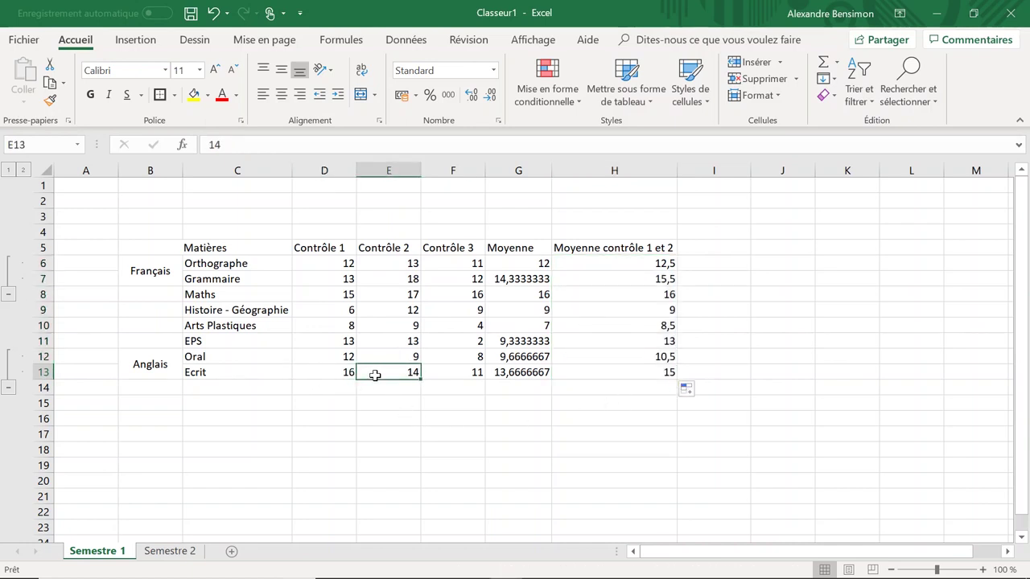
Review the two-test average formulas for Maths and EPS (=(D11+E11)/2), then G13's average
{"action": "left_click", "coordinate": [702, 354]}
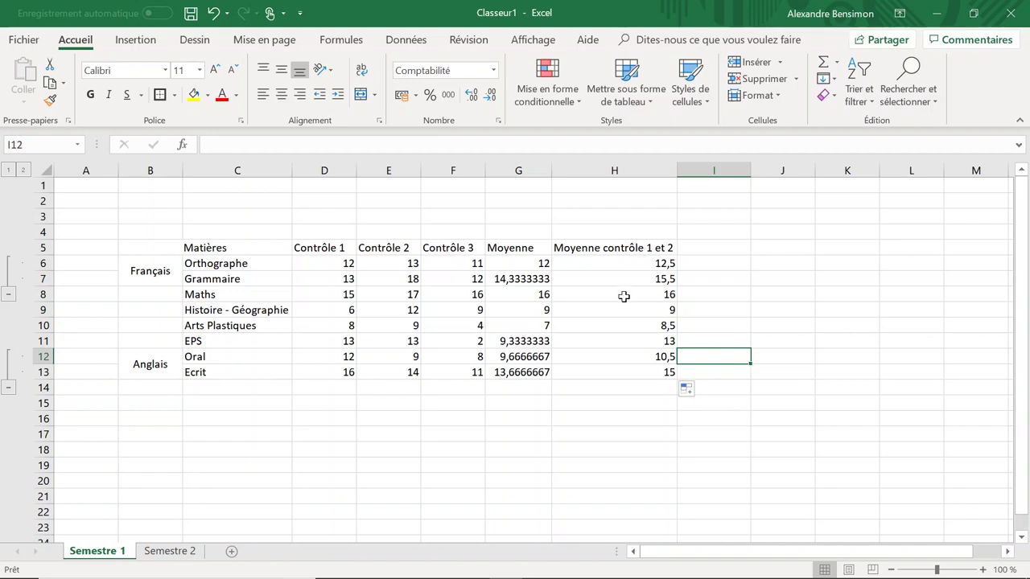
{"action": "left_click", "coordinate": [621, 293]}
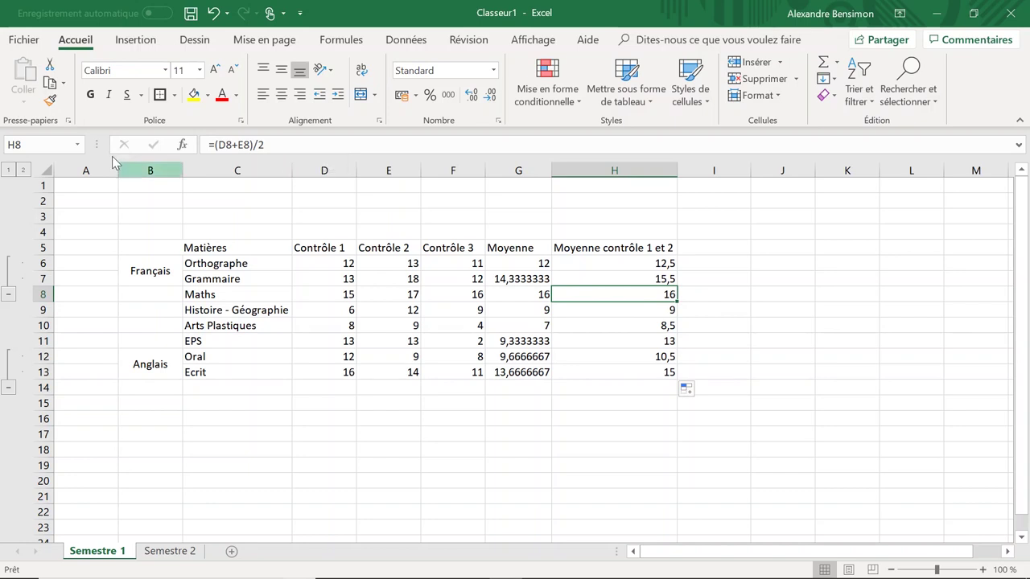
{"action": "left_click", "coordinate": [620, 344]}
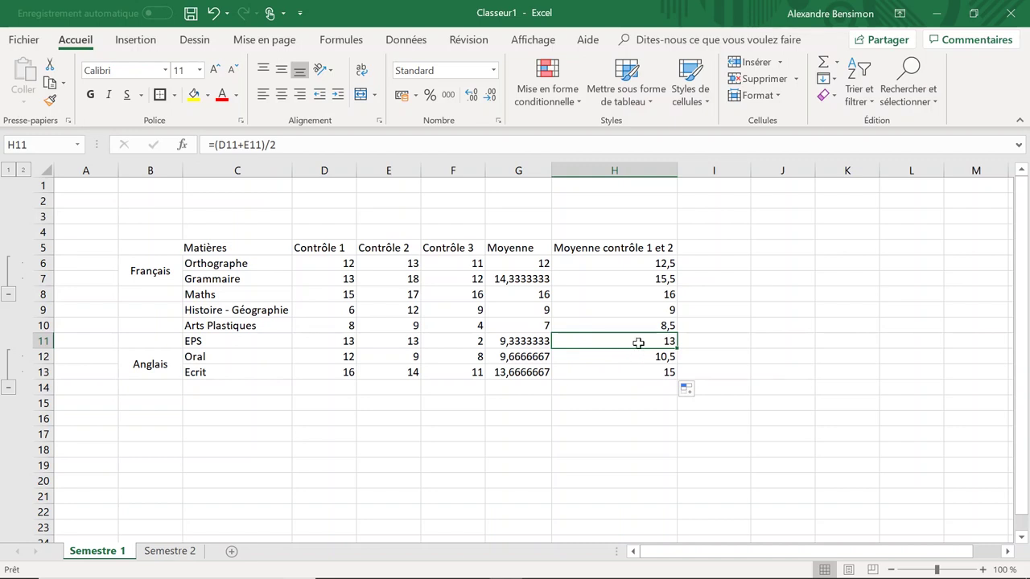
{"action": "double_click", "coordinate": [638, 343]}
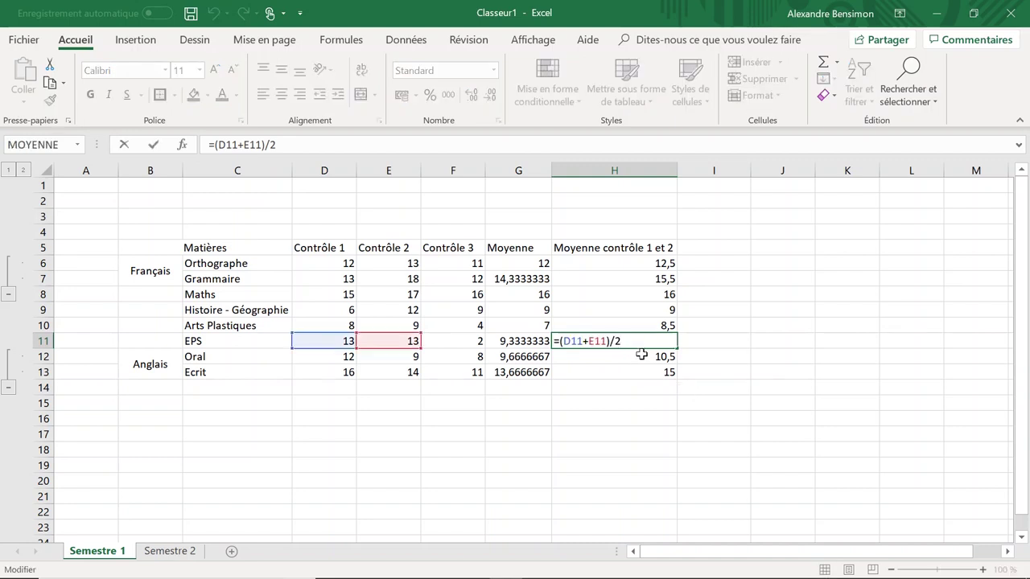
{"action": "left_click", "coordinate": [689, 341]}
{"action": "left_click", "coordinate": [656, 347]}
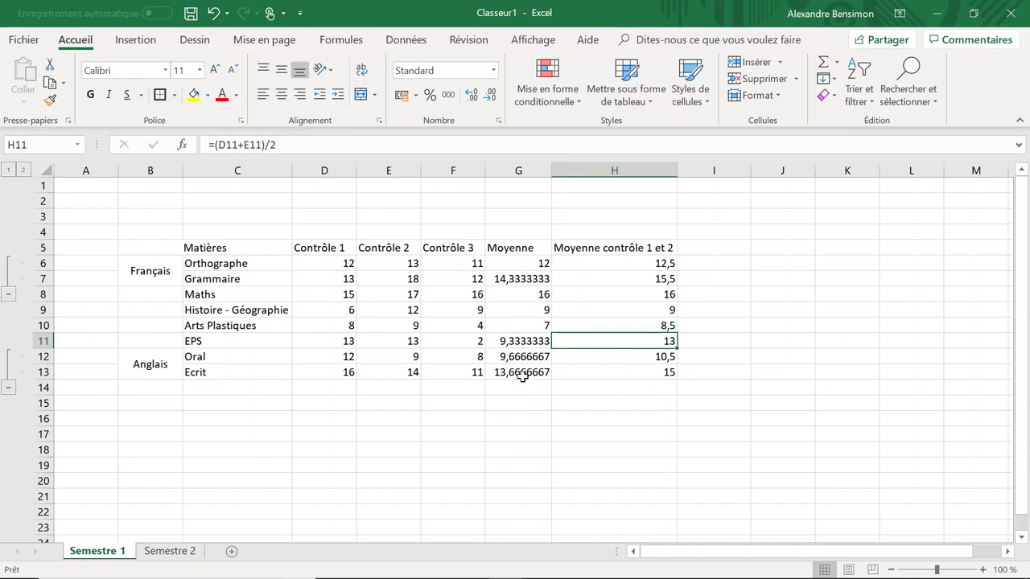
{"action": "left_click", "coordinate": [522, 374]}
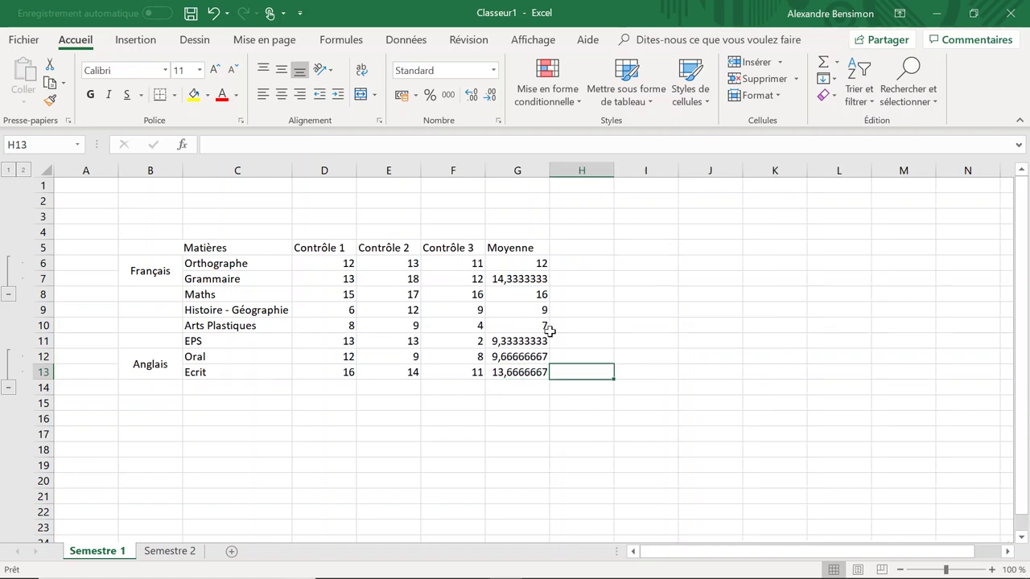
{"action": "left_click", "coordinate": [351, 42]}
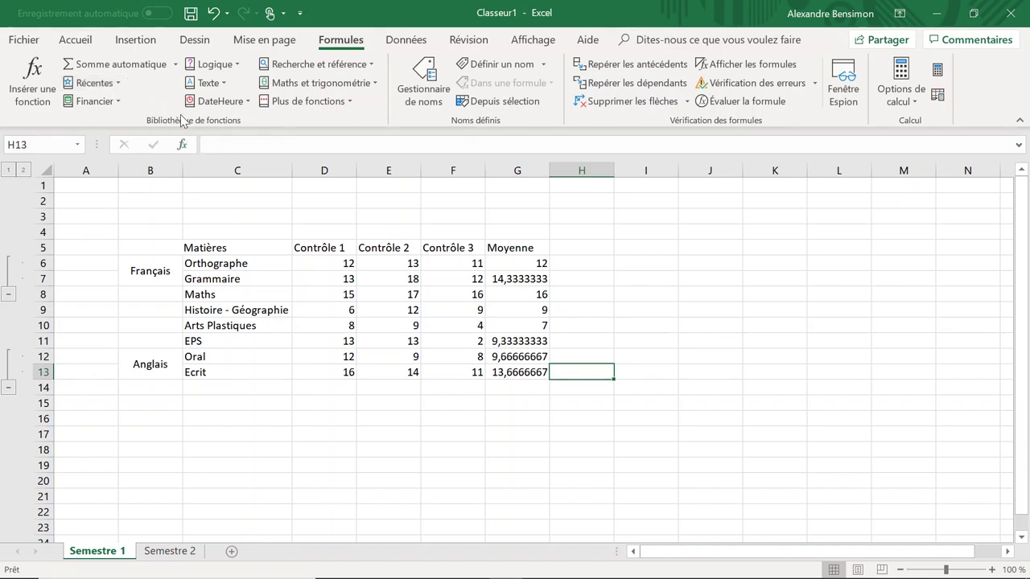
{"action": "left_click", "coordinate": [117, 84]}
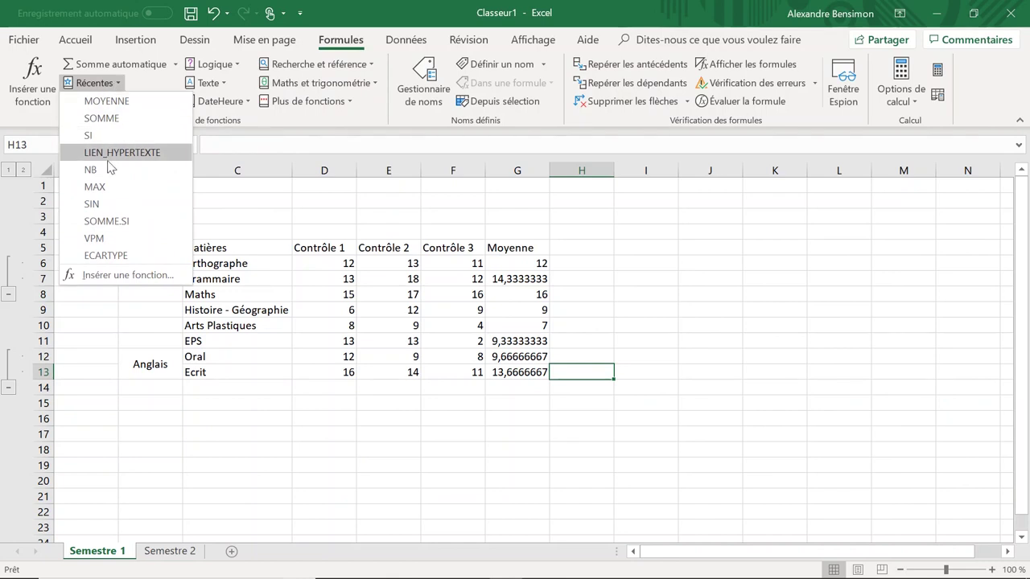
{"action": "left_click", "coordinate": [135, 84]}
{"action": "left_click", "coordinate": [119, 100]}
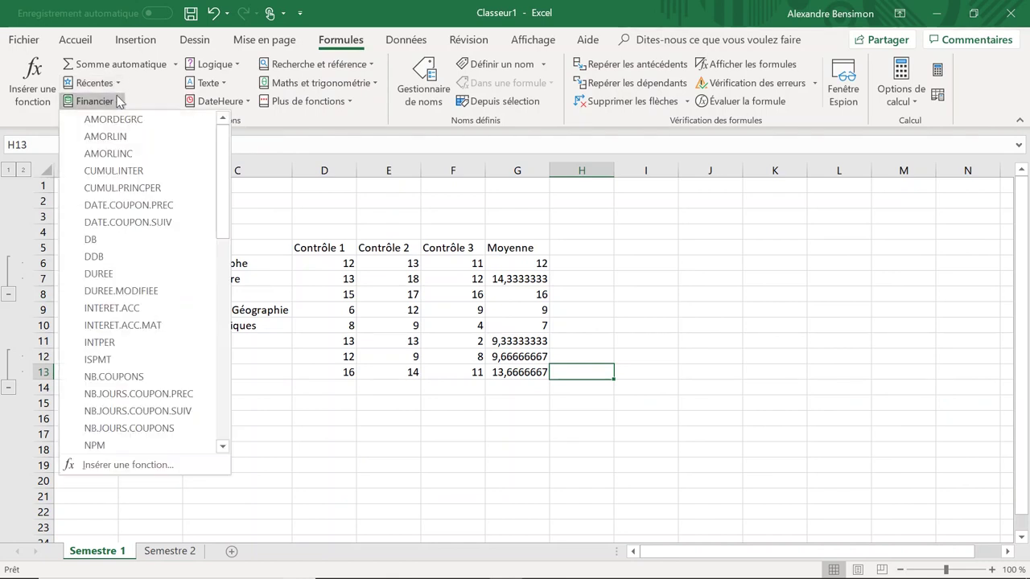
{"action": "left_click", "coordinate": [112, 102]}
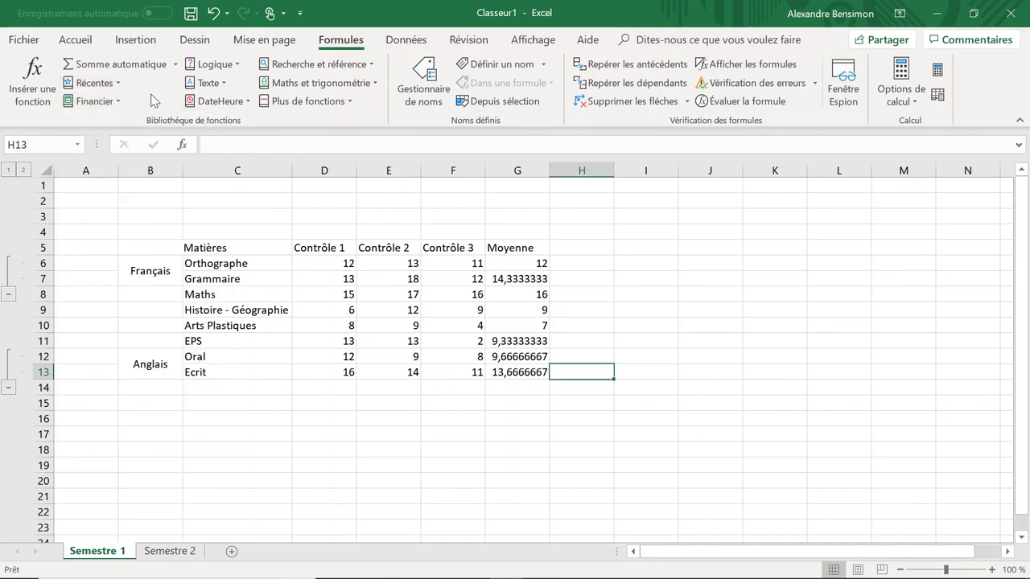
{"action": "left_click", "coordinate": [217, 65]}
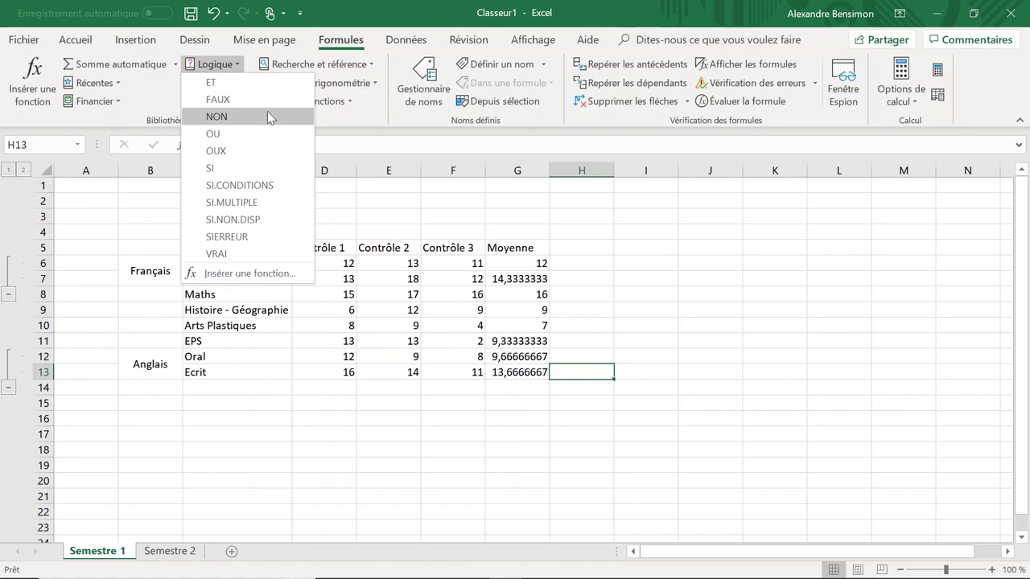
{"action": "left_click", "coordinate": [148, 106]}
{"action": "left_click", "coordinate": [368, 81]}
{"action": "left_click", "coordinate": [368, 81]}
{"action": "left_click", "coordinate": [338, 102]}
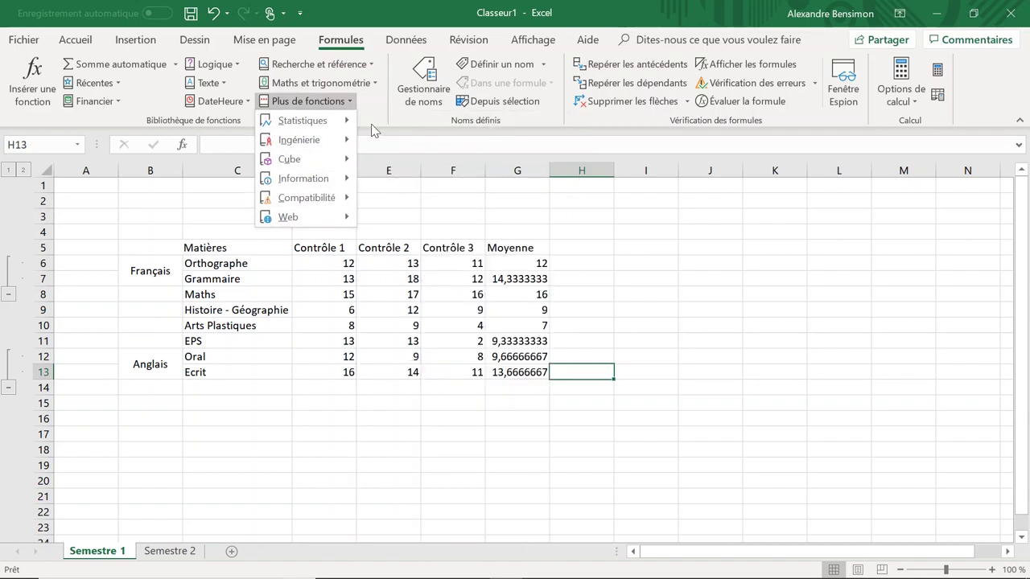
{"action": "left_click", "coordinate": [377, 116]}
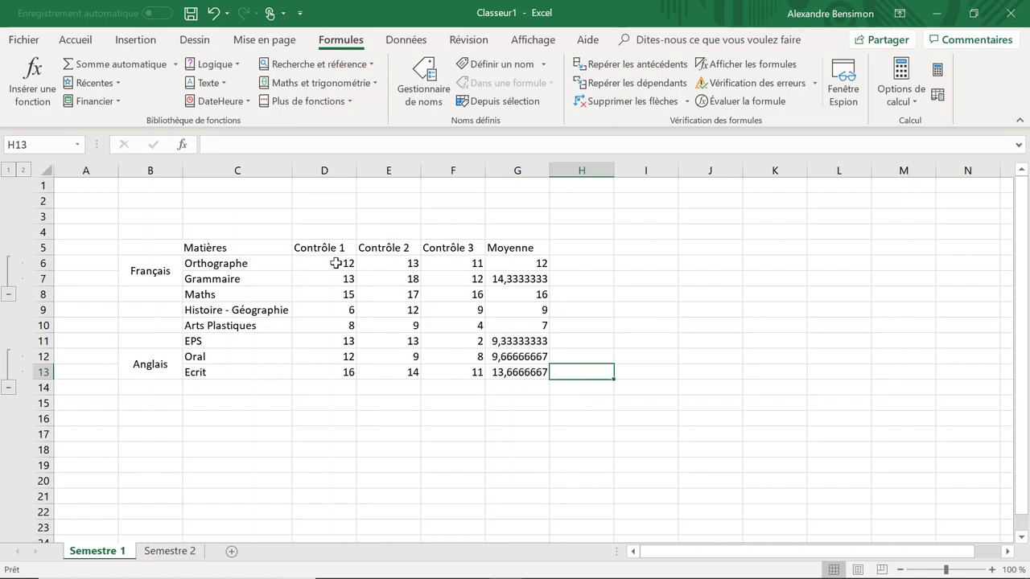
{"action": "left_click", "coordinate": [73, 46]}
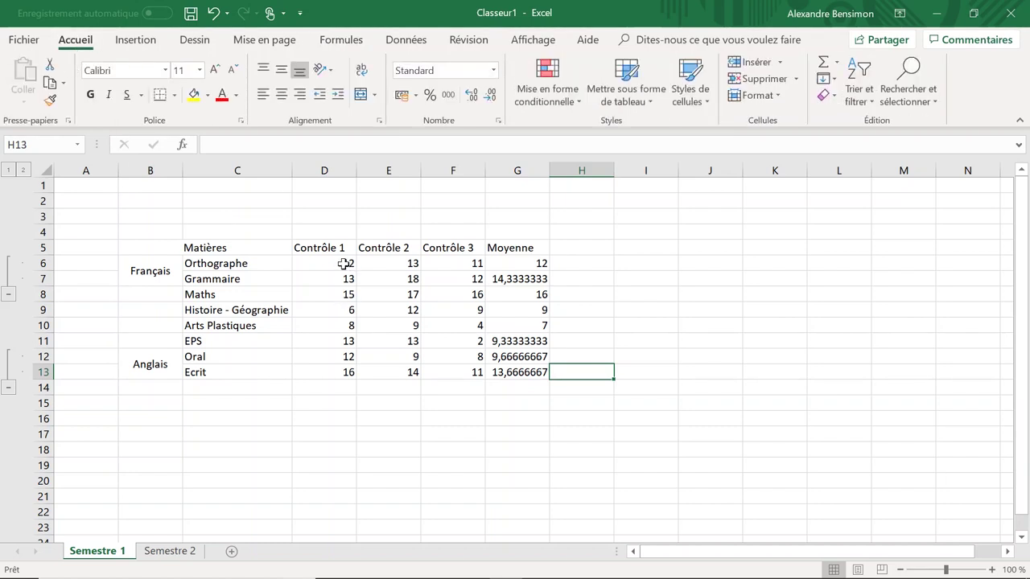
{"action": "left_click_drag", "start_coordinate": [343, 263], "coordinate": [531, 263]}
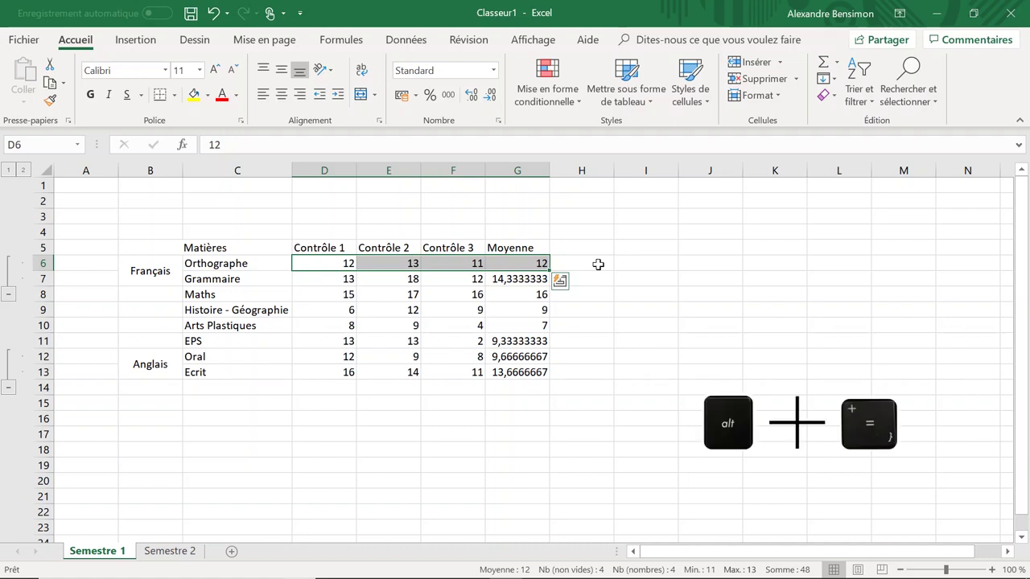
{"action": "key", "text": "alt+equal"}
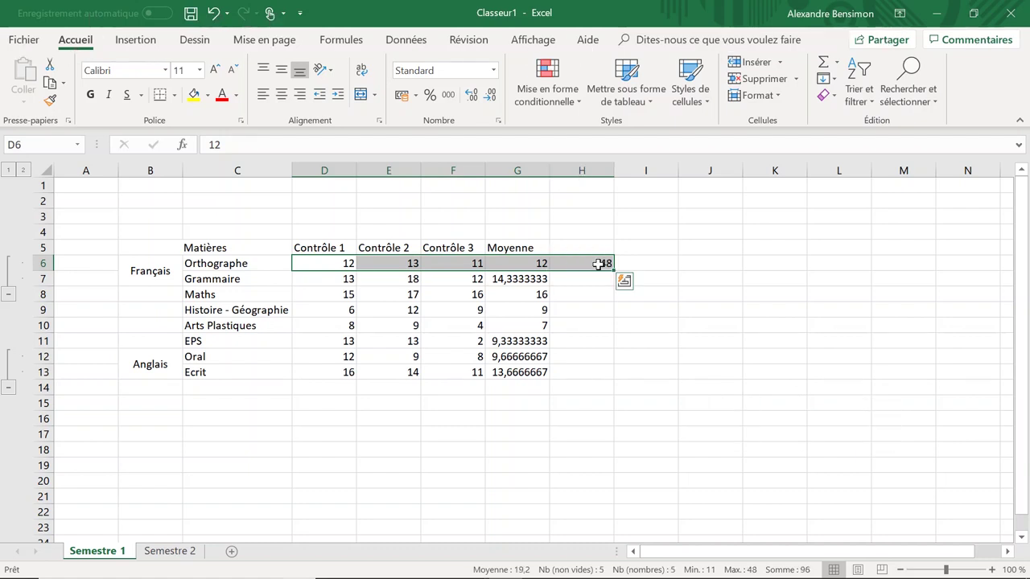
{"action": "left_click", "coordinate": [603, 263]}
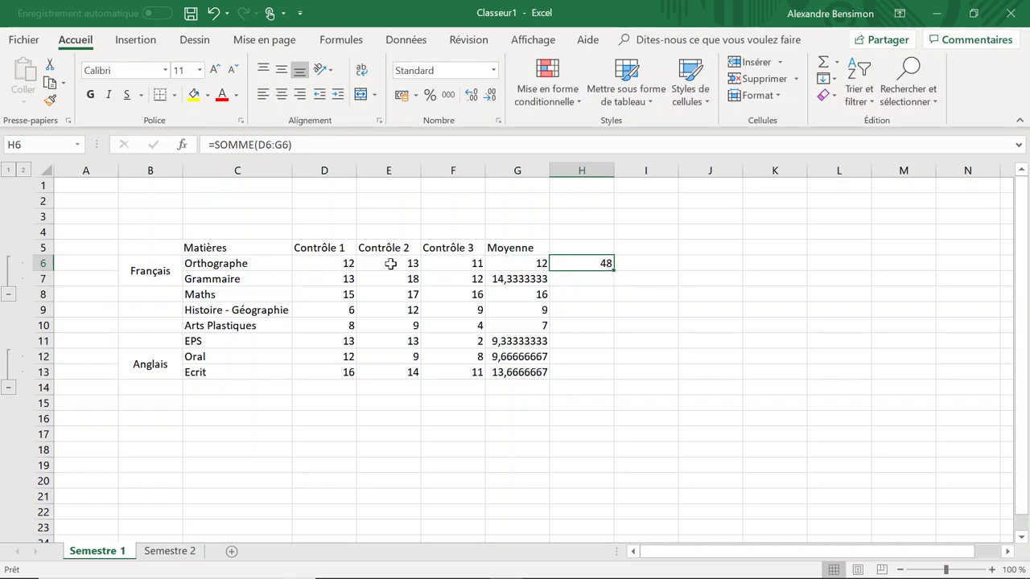
{"action": "left_click_drag", "start_coordinate": [333, 262], "coordinate": [521, 364]}
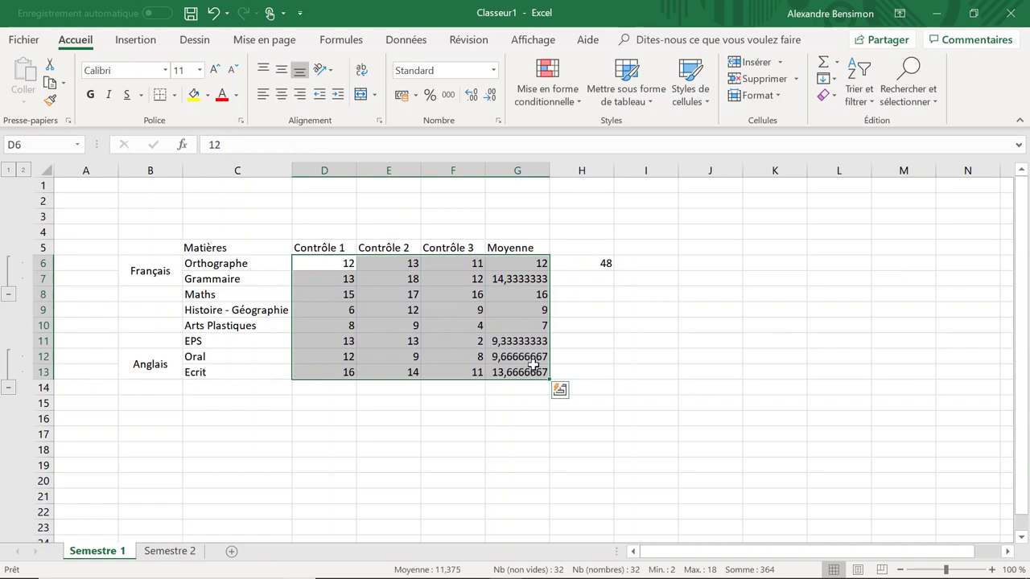
{"action": "key", "text": "alt"}
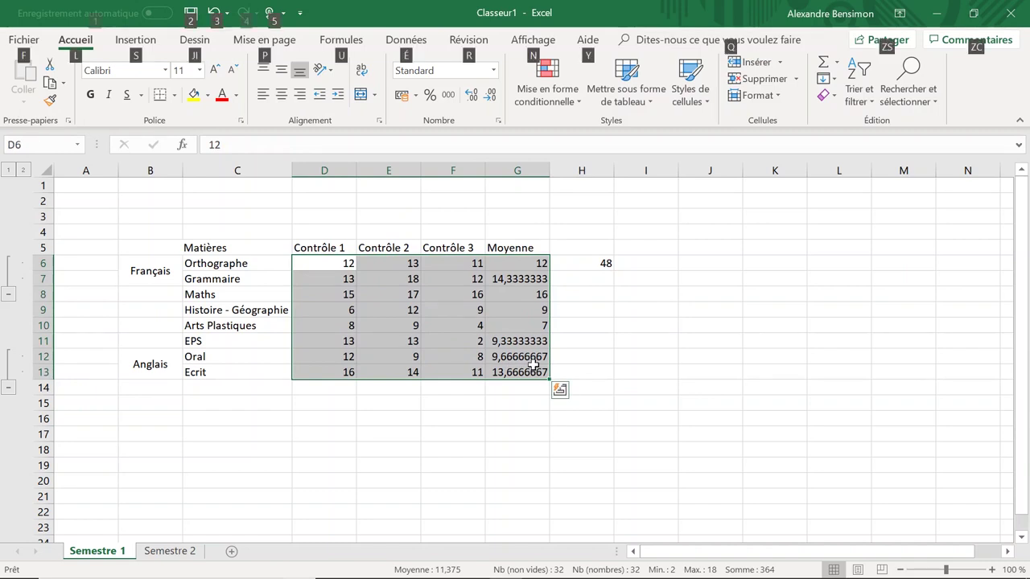
{"action": "key", "text": "alt+equal"}
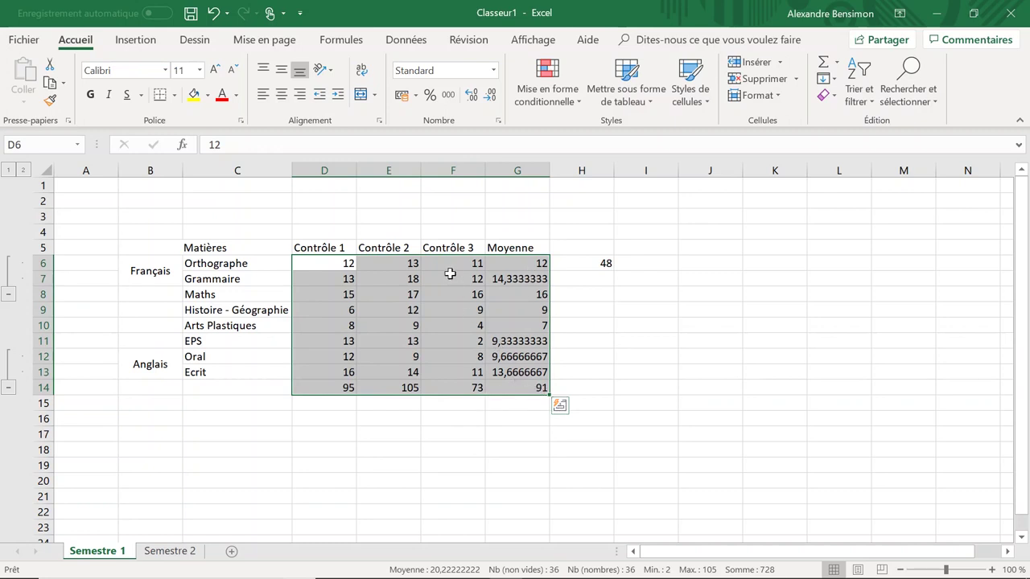
{"action": "left_click", "coordinate": [342, 280]}
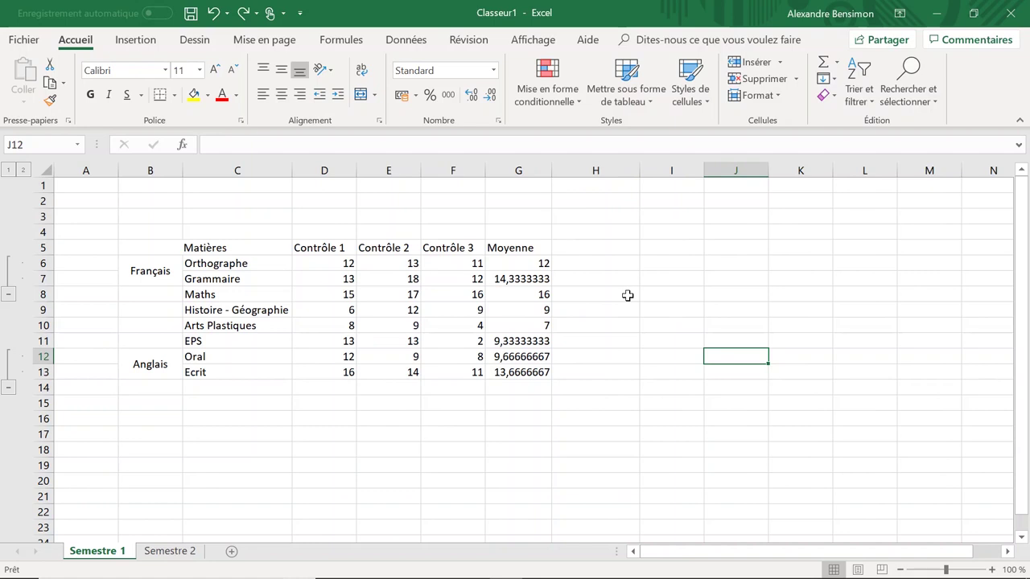
Select the Moyenne averages in G6:G13 and bring up their cell format settings
{"action": "left_click", "coordinate": [516, 265]}
{"action": "left_click_drag", "start_coordinate": [529, 264], "coordinate": [522, 356]}
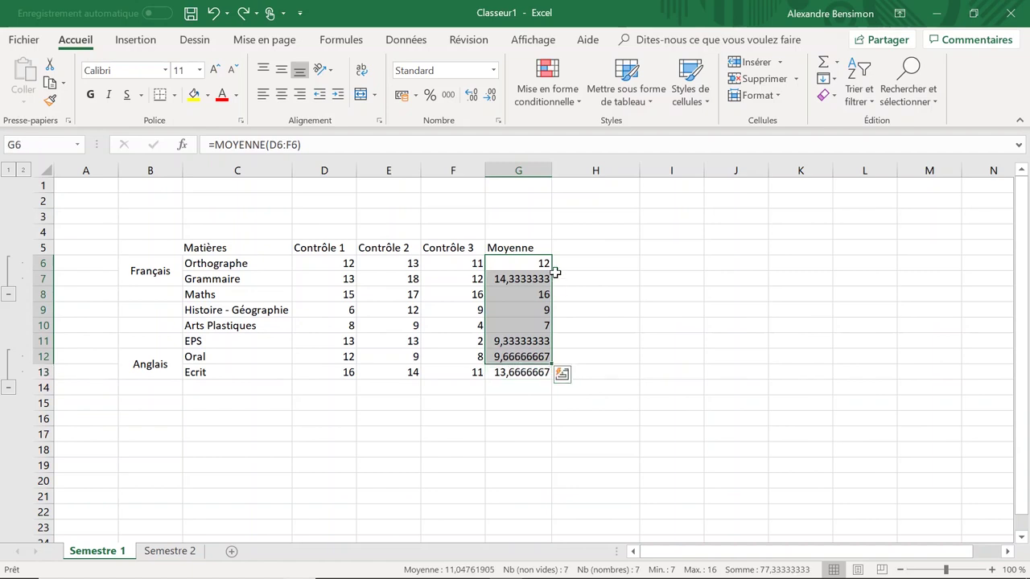
{"action": "left_click", "coordinate": [555, 276]}
{"action": "left_click_drag", "start_coordinate": [531, 263], "coordinate": [523, 370]}
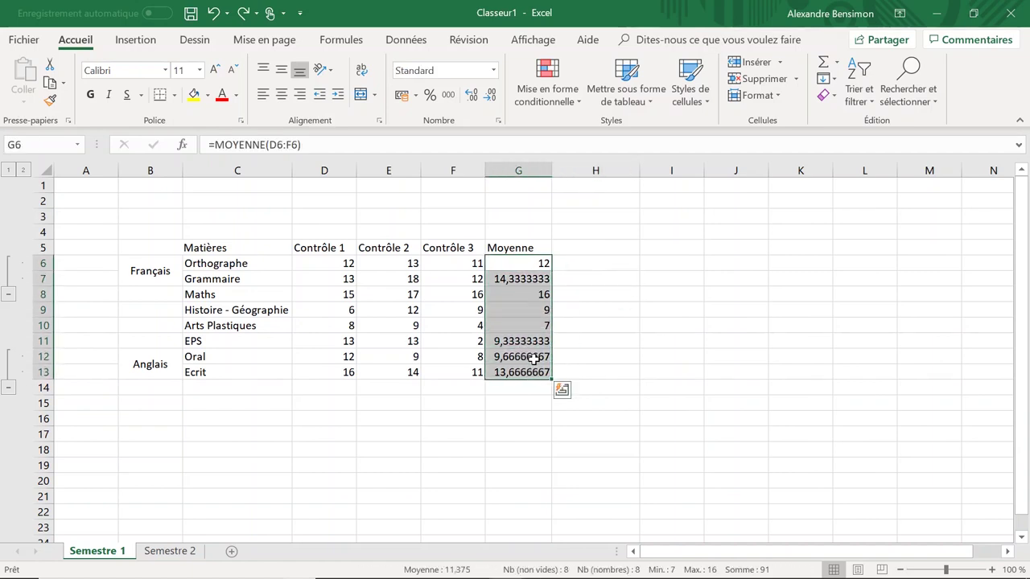
{"action": "right_click", "coordinate": [513, 269]}
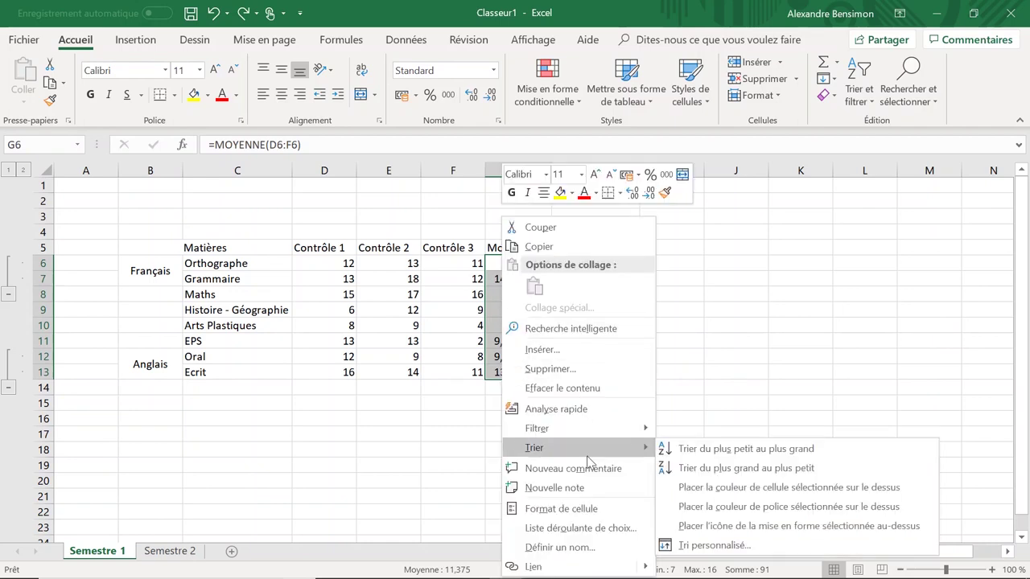
{"action": "left_click", "coordinate": [583, 509]}
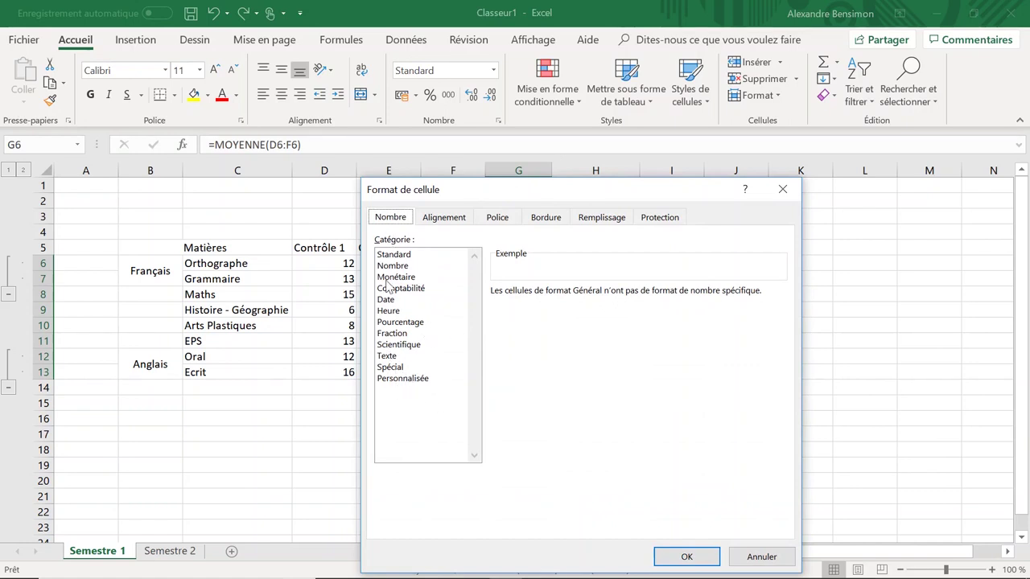
Format the averages with the Nombre category at 1 decimal place
{"action": "left_click", "coordinate": [395, 257]}
{"action": "left_click", "coordinate": [392, 266]}
{"action": "left_click", "coordinate": [396, 277]}
{"action": "left_click", "coordinate": [398, 288]}
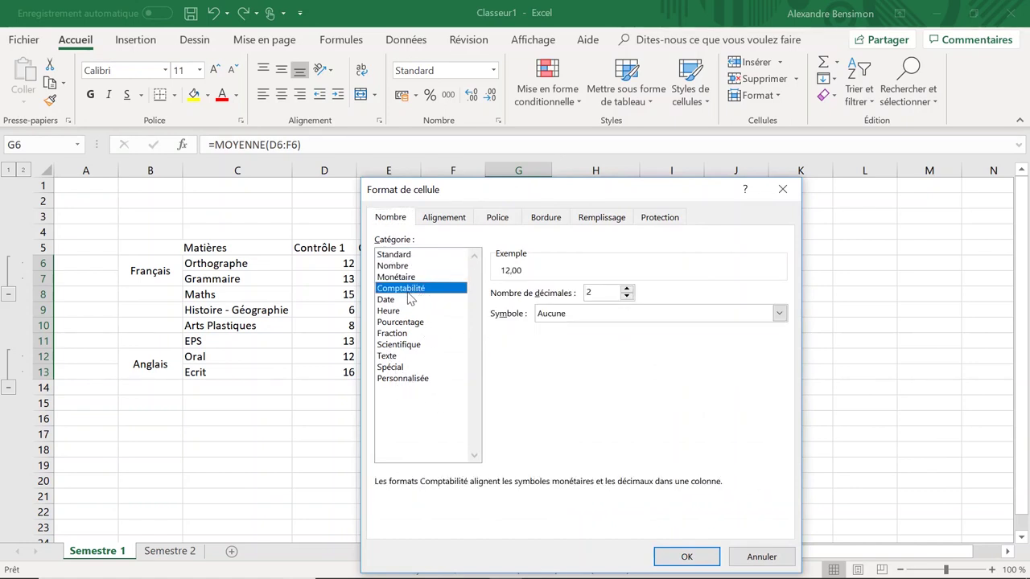
{"action": "left_click", "coordinate": [390, 299]}
{"action": "left_click", "coordinate": [394, 312]}
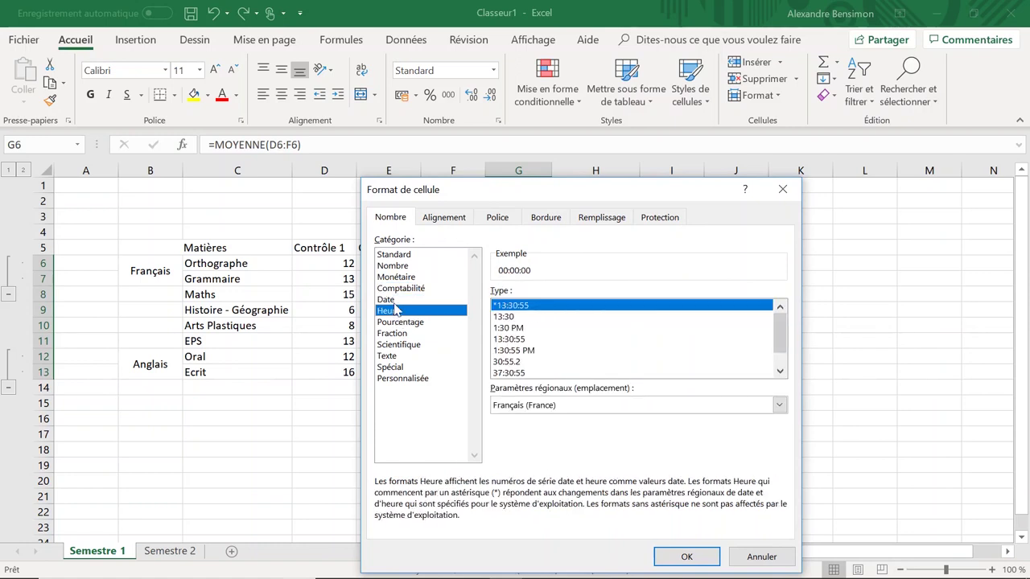
{"action": "left_click", "coordinate": [386, 267]}
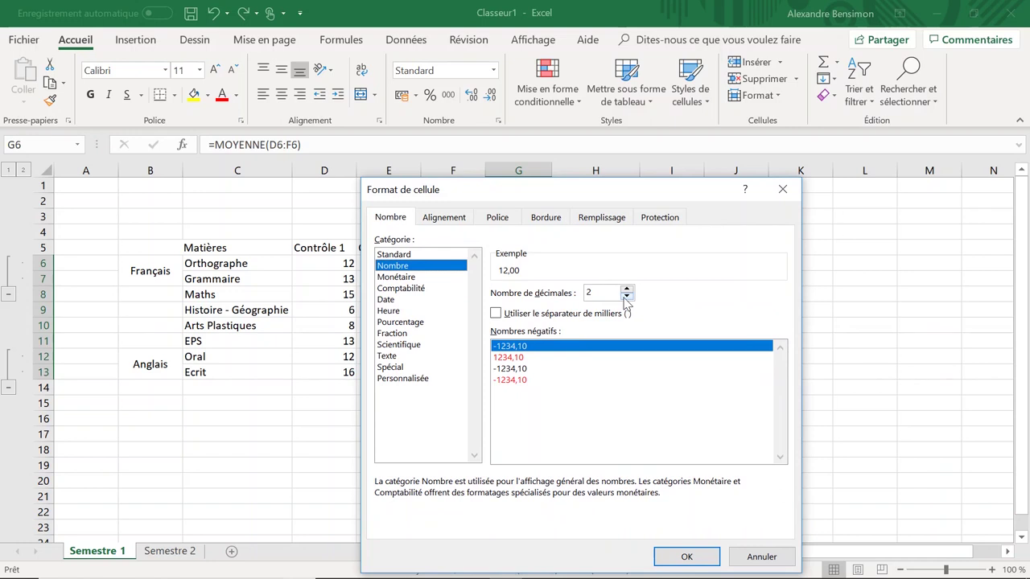
{"action": "left_click", "coordinate": [626, 296]}
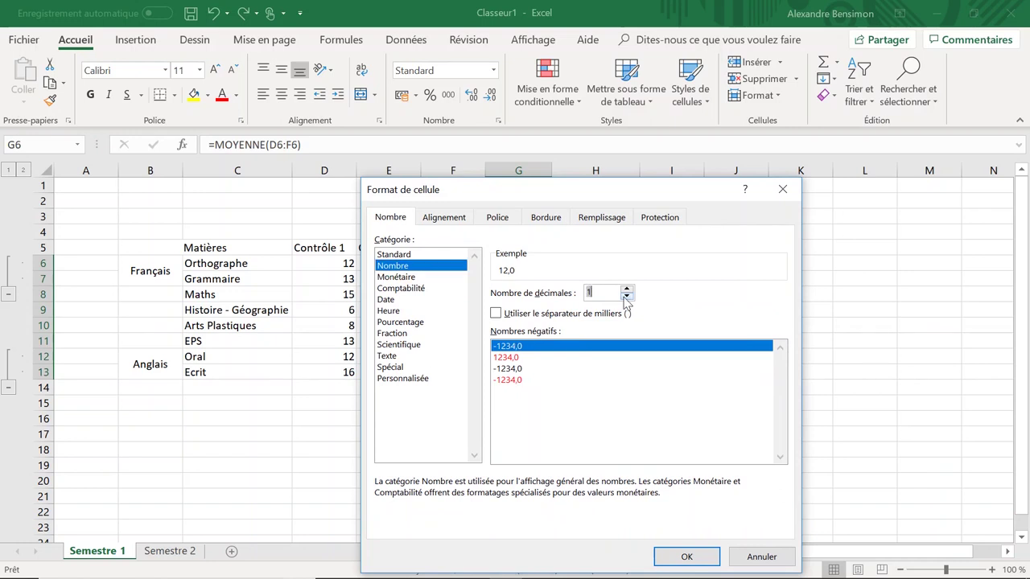
{"action": "left_click", "coordinate": [684, 557]}
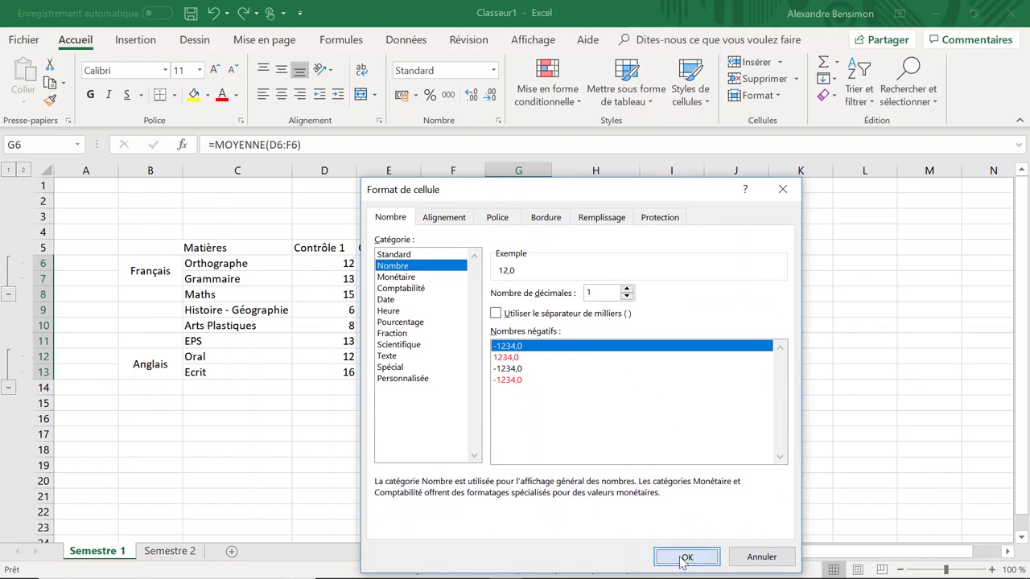
{"action": "left_click", "coordinate": [620, 279]}
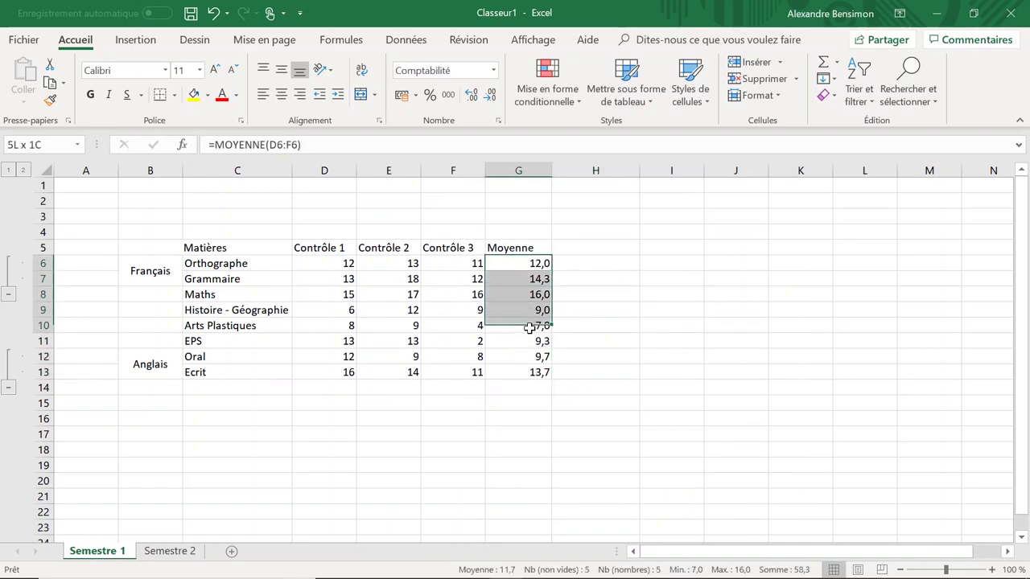
Adjust the decimal places shown in G6:G13 using the ribbon's add and remove decimal buttons
{"action": "left_click_drag", "start_coordinate": [535, 262], "coordinate": [533, 372]}
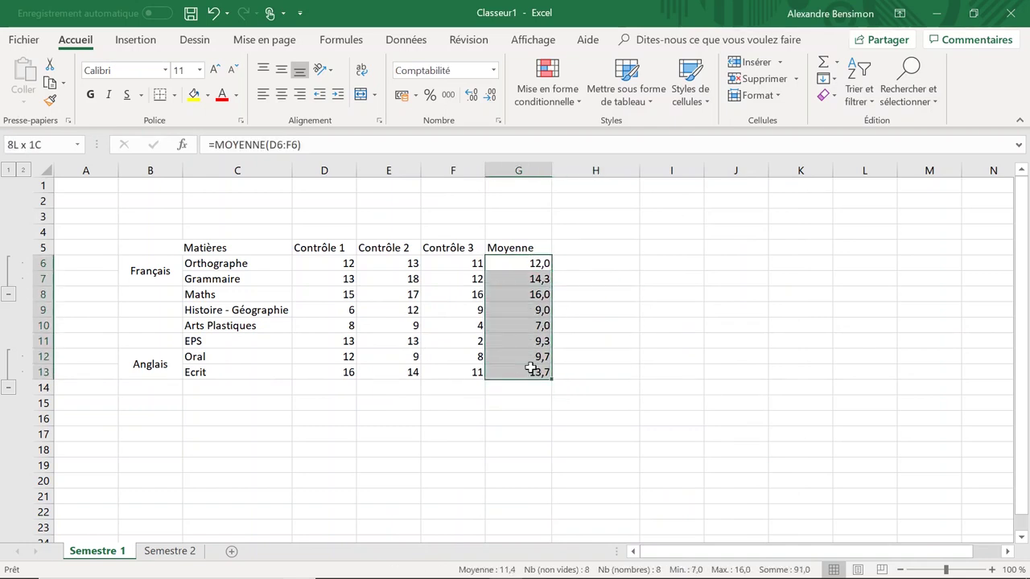
{"action": "left_click", "coordinate": [470, 96]}
{"action": "left_click", "coordinate": [470, 96]}
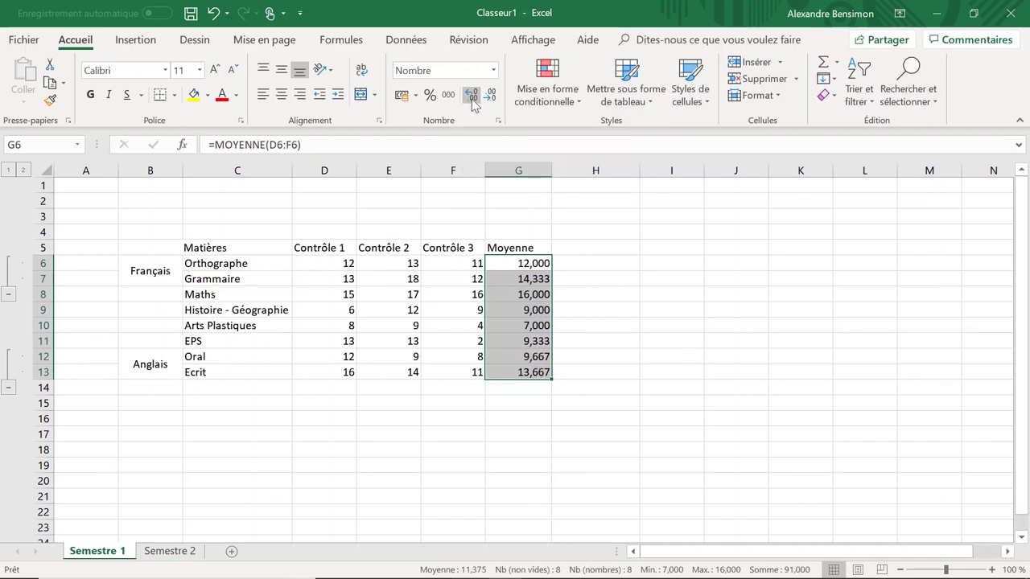
{"action": "left_click", "coordinate": [490, 95]}
{"action": "left_click", "coordinate": [490, 95]}
{"action": "left_click", "coordinate": [615, 295]}
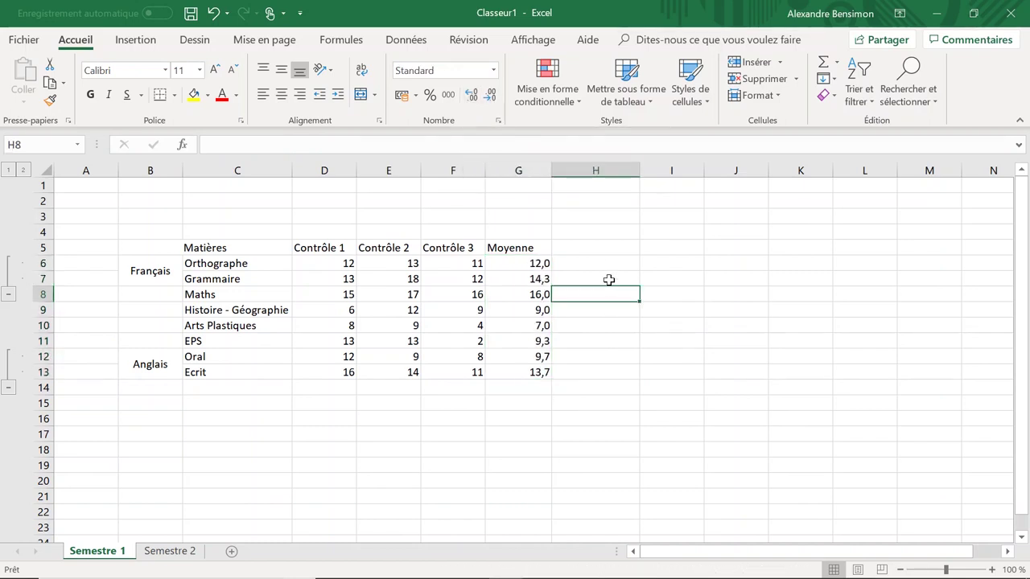
{"action": "left_click", "coordinate": [664, 267]}
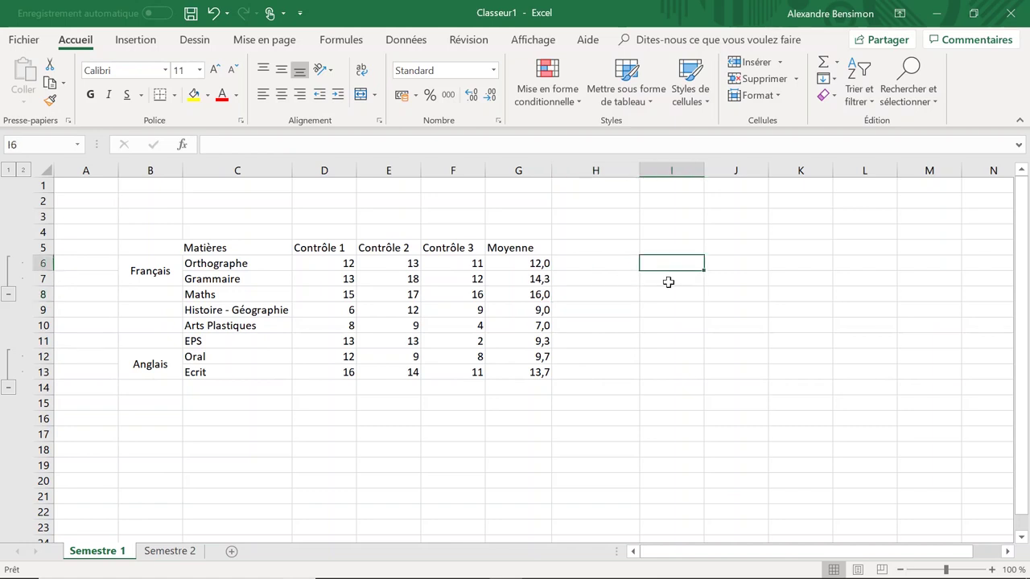
{"action": "type", "text": "123456"}
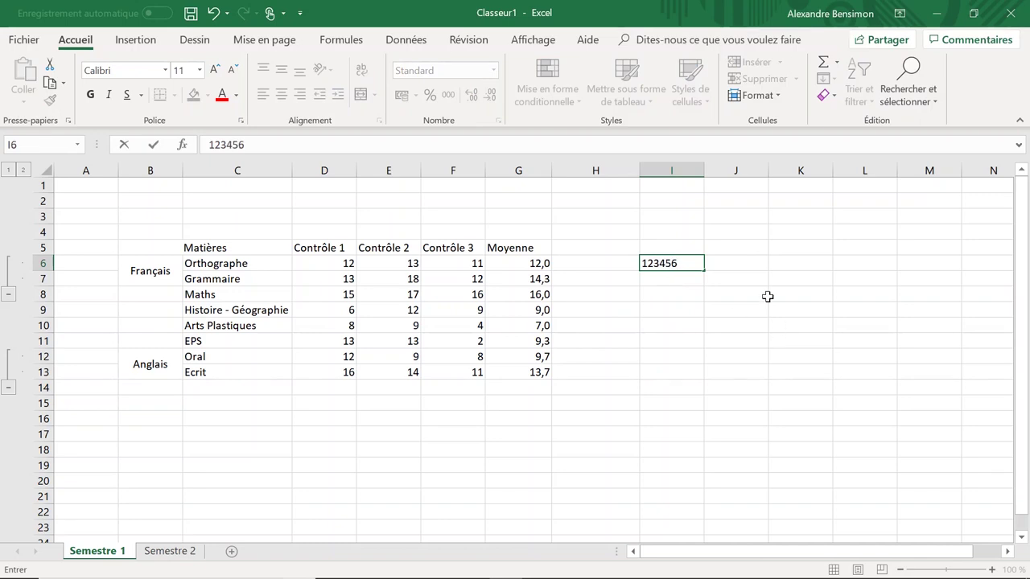
{"action": "left_click", "coordinate": [688, 293]}
{"action": "left_click", "coordinate": [673, 262]}
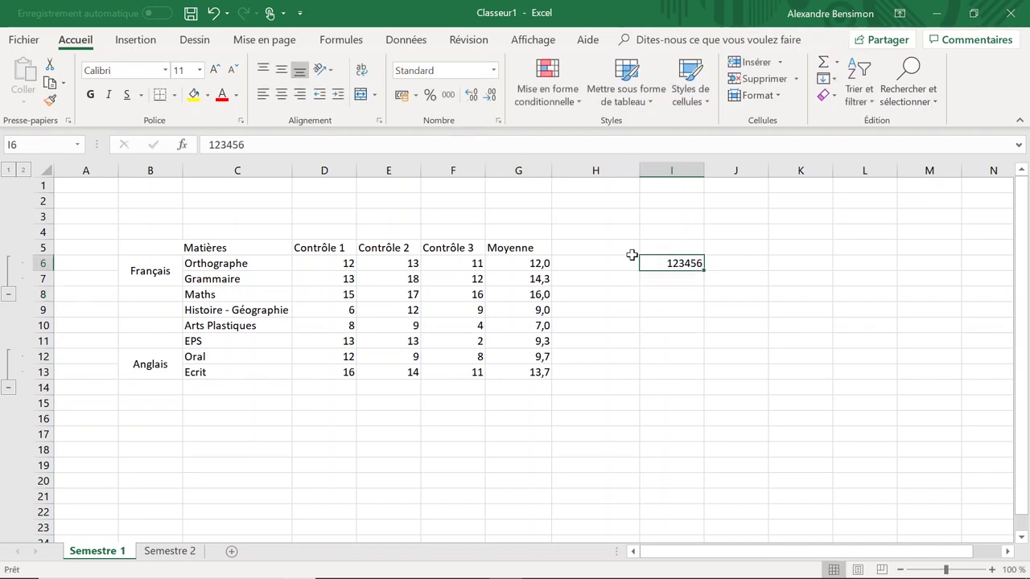
{"action": "left_click", "coordinate": [448, 95]}
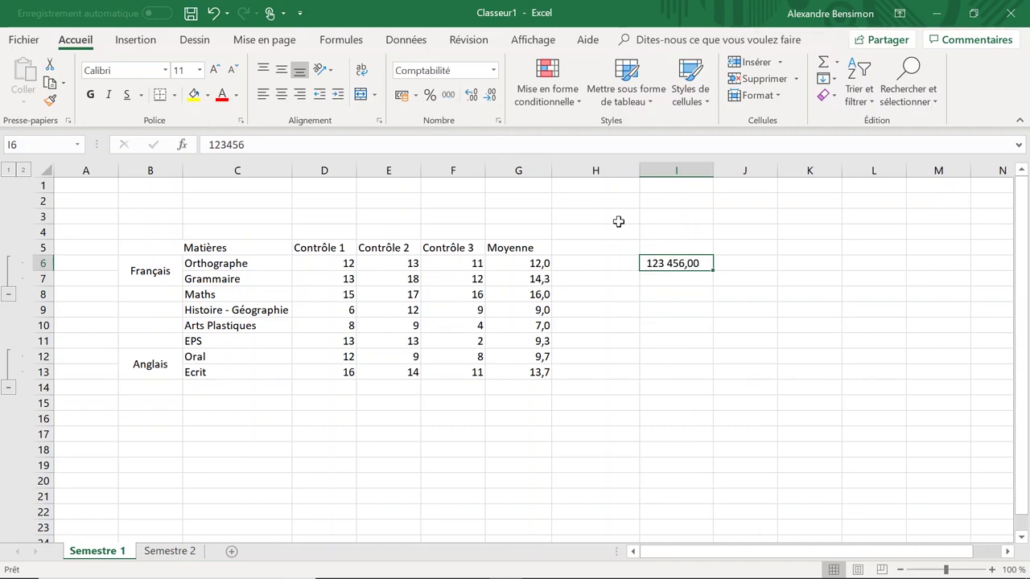
{"action": "key", "text": "Delete"}
{"action": "left_click", "coordinate": [234, 325]}
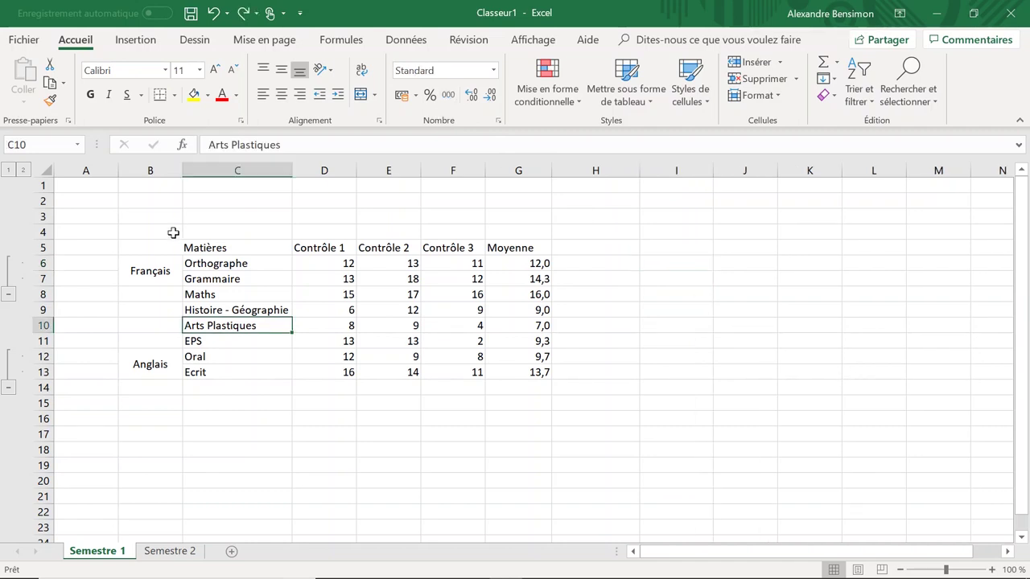
Merge and centre B4:C4 and enter today's date, 21/01/2019, in it with Ctrl+;
{"action": "left_click_drag", "start_coordinate": [170, 233], "coordinate": [197, 232]}
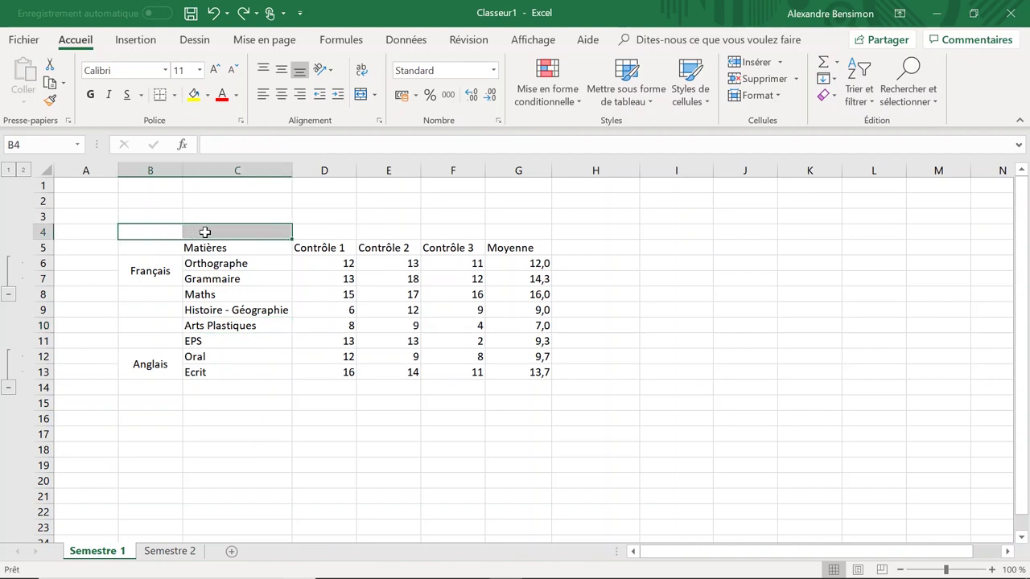
{"action": "key", "text": "ctrl+semicolon"}
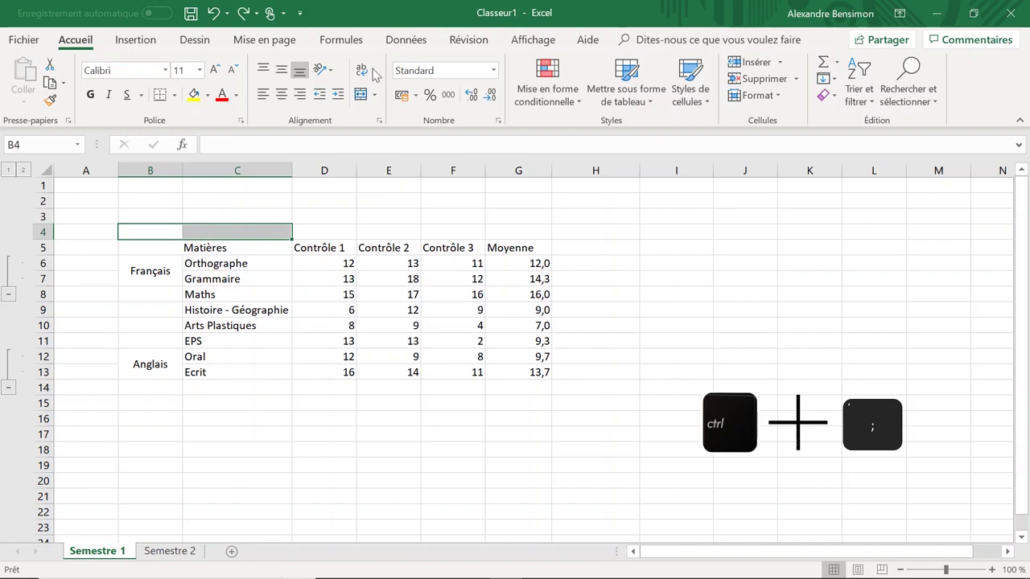
{"action": "left_click", "coordinate": [361, 94]}
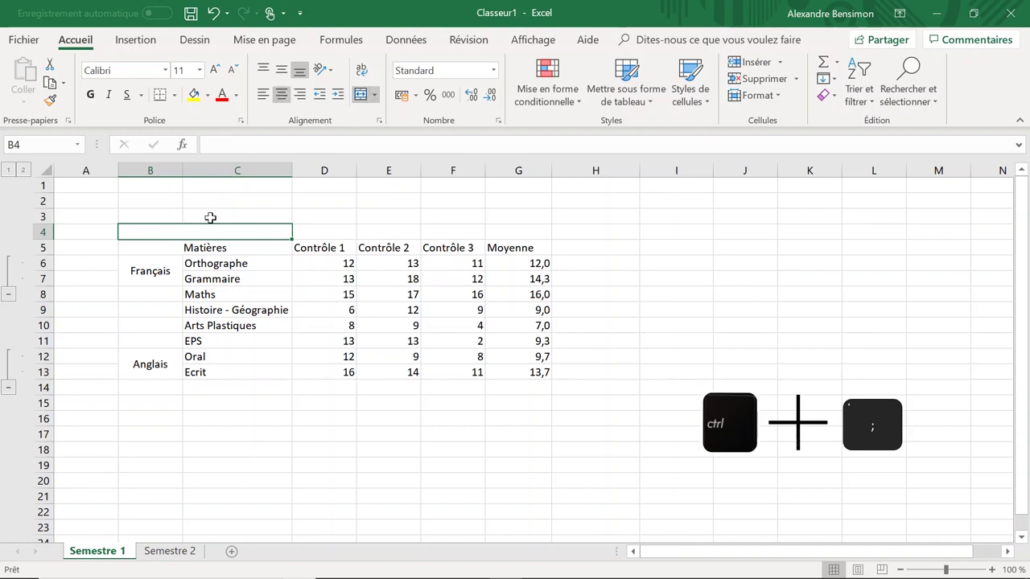
{"action": "key", "text": "ctrl+semicolon"}
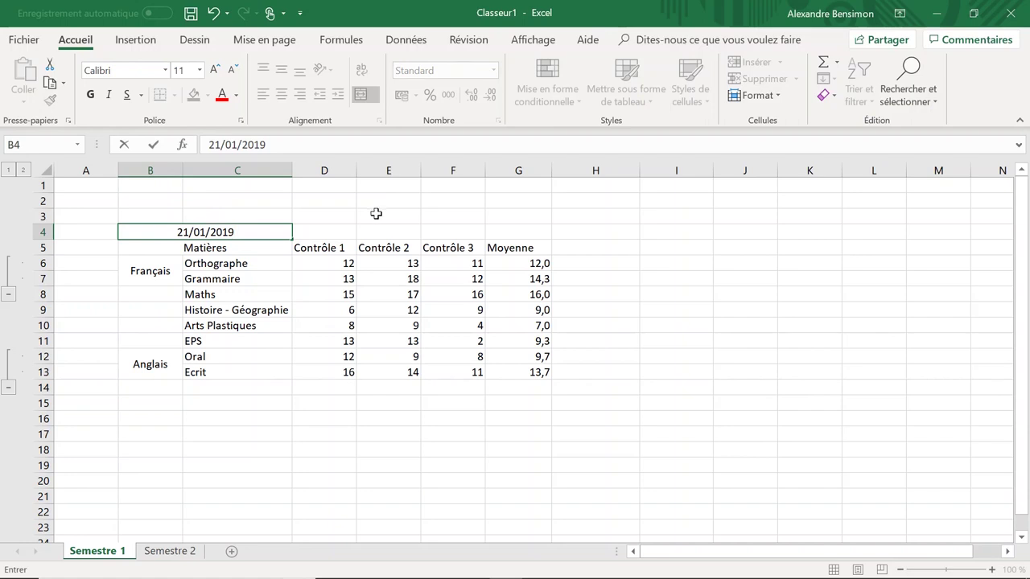
{"action": "left_click", "coordinate": [503, 434]}
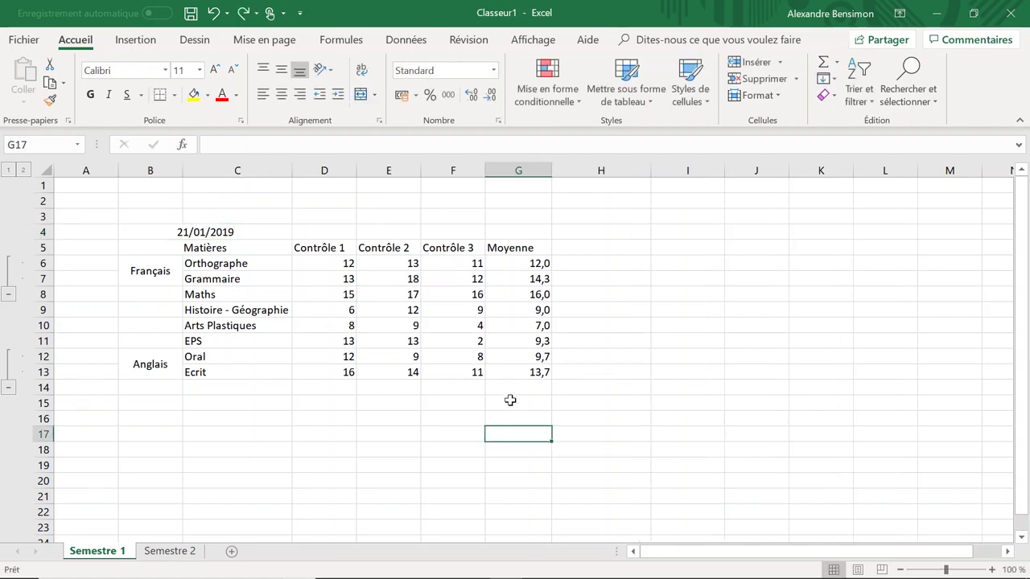
Merge and centre E14:F14 and label it 'Moyenne Générale'
{"action": "left_click_drag", "start_coordinate": [409, 388], "coordinate": [431, 389]}
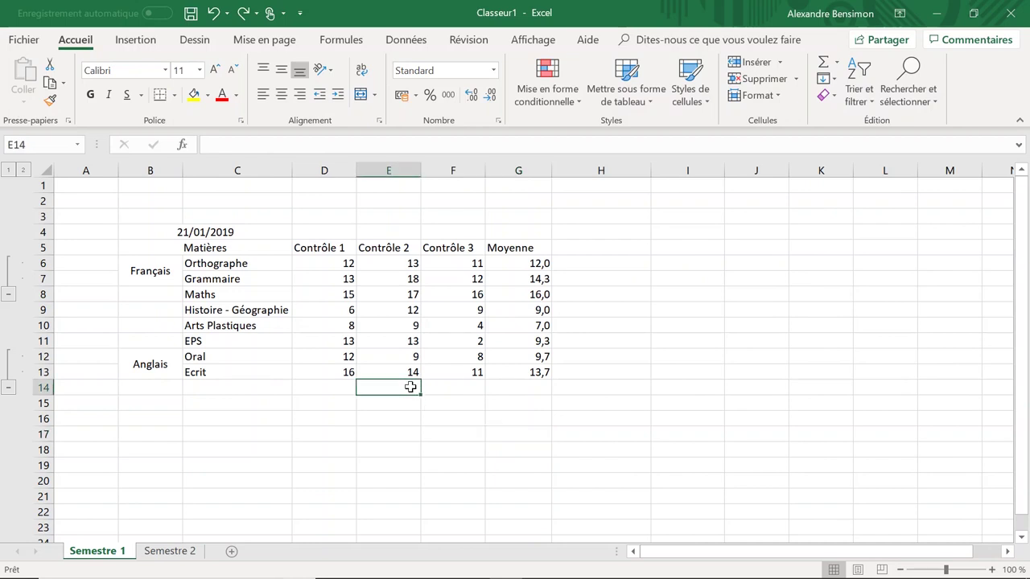
{"action": "left_click", "coordinate": [360, 94]}
{"action": "type", "text": "Moyenne Générale"}
{"action": "key", "text": "Tab"}
Average G6:G13 into G14 with AutoSum's Moyenne option, giving 11,4
{"action": "left_click_drag", "start_coordinate": [527, 263], "coordinate": [523, 372]}
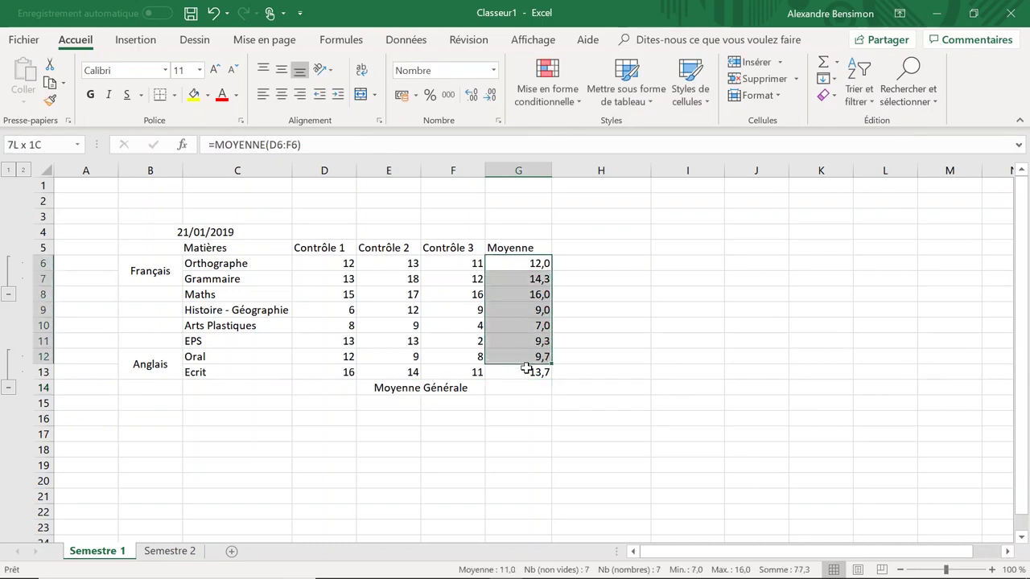
{"action": "left_click", "coordinate": [837, 65]}
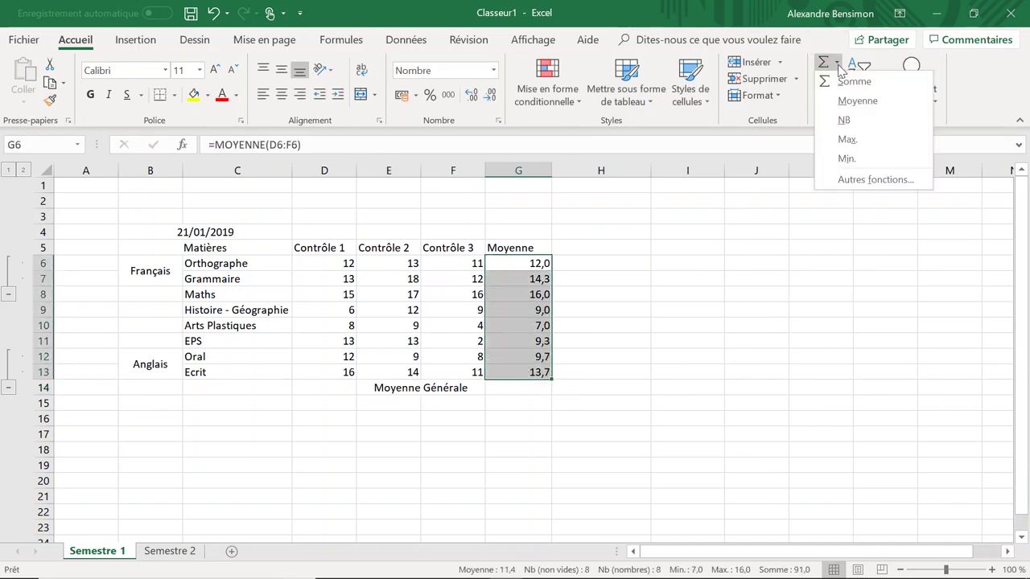
{"action": "left_click", "coordinate": [855, 99]}
{"action": "left_click", "coordinate": [529, 416]}
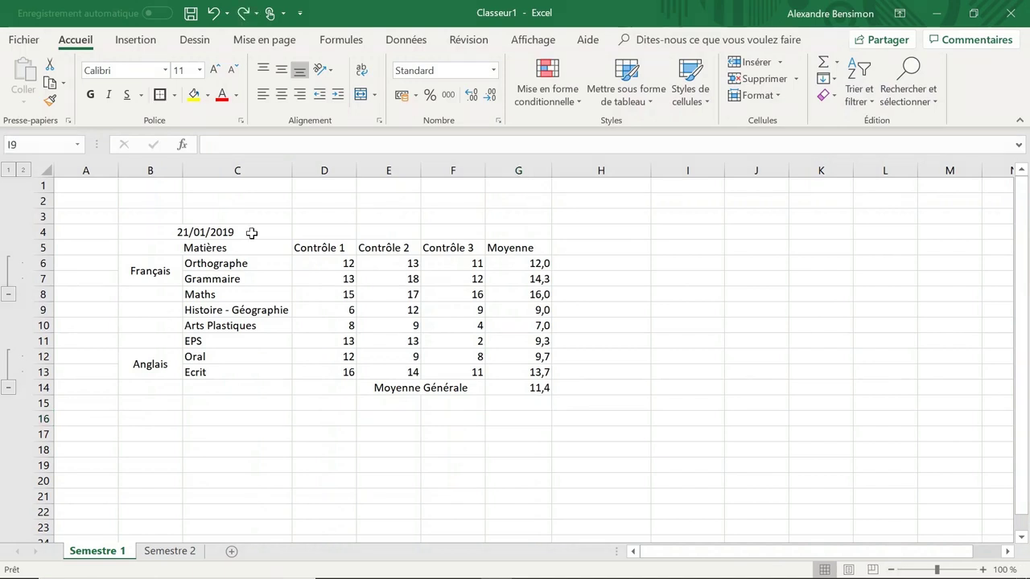
{"action": "left_click", "coordinate": [251, 233]}
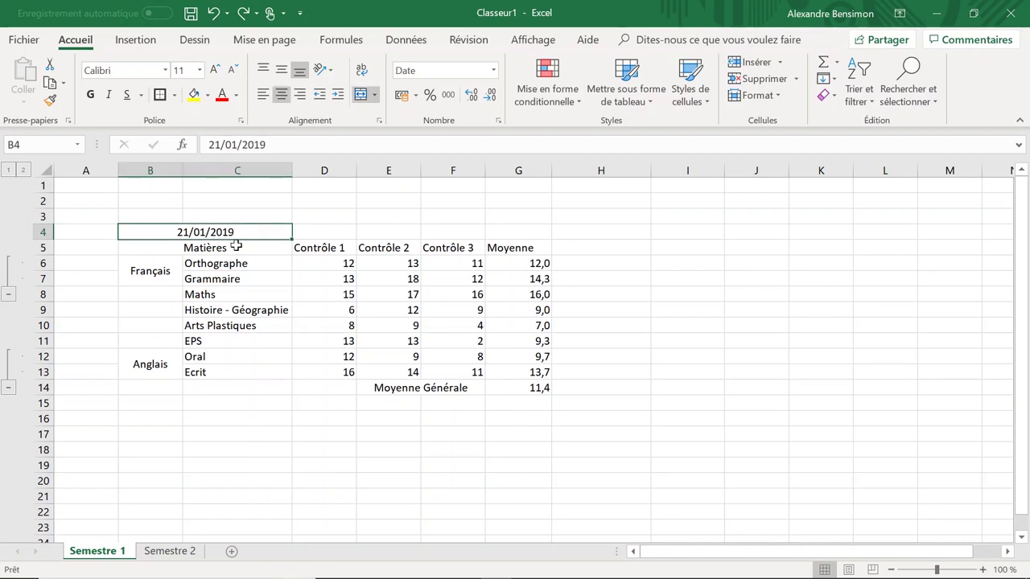
Unmerge the Matières, Français, Anglais and Moyenne Générale cells
{"action": "left_click", "coordinate": [251, 245]}
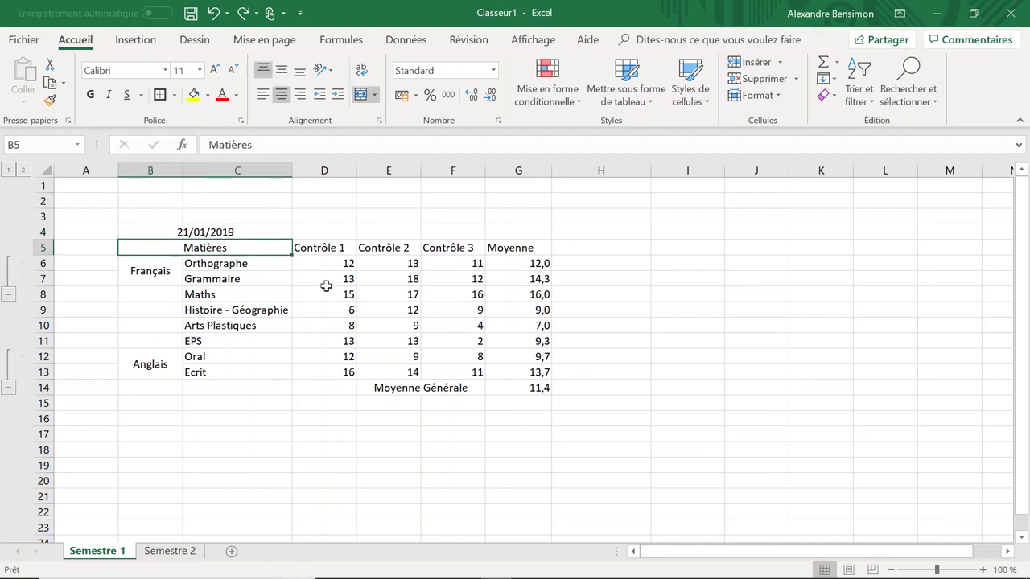
{"action": "left_click", "coordinate": [362, 96]}
{"action": "left_click", "coordinate": [159, 270]}
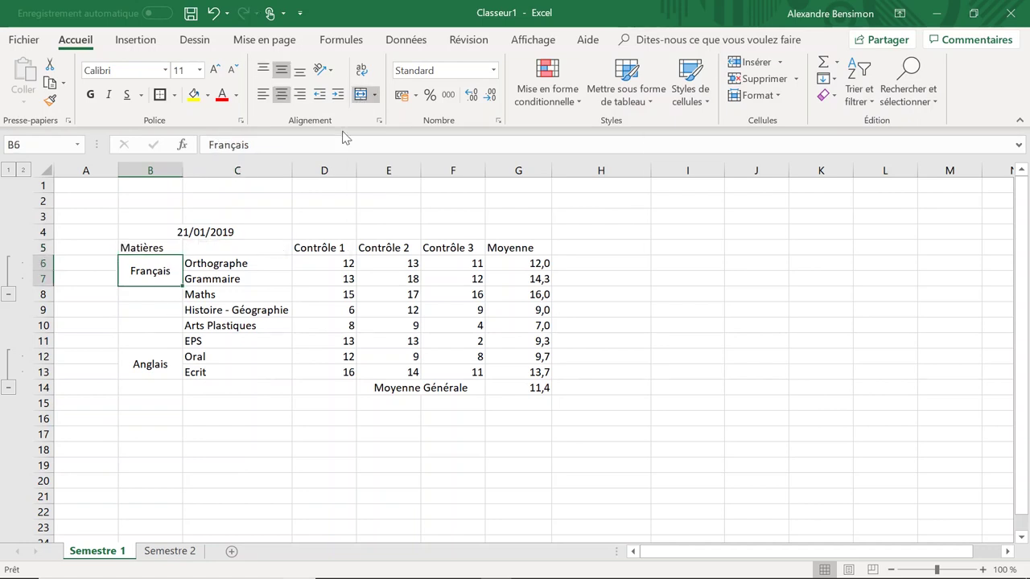
{"action": "left_click", "coordinate": [362, 96]}
{"action": "left_click", "coordinate": [167, 364]}
{"action": "left_click", "coordinate": [362, 95]}
{"action": "left_click", "coordinate": [373, 388]}
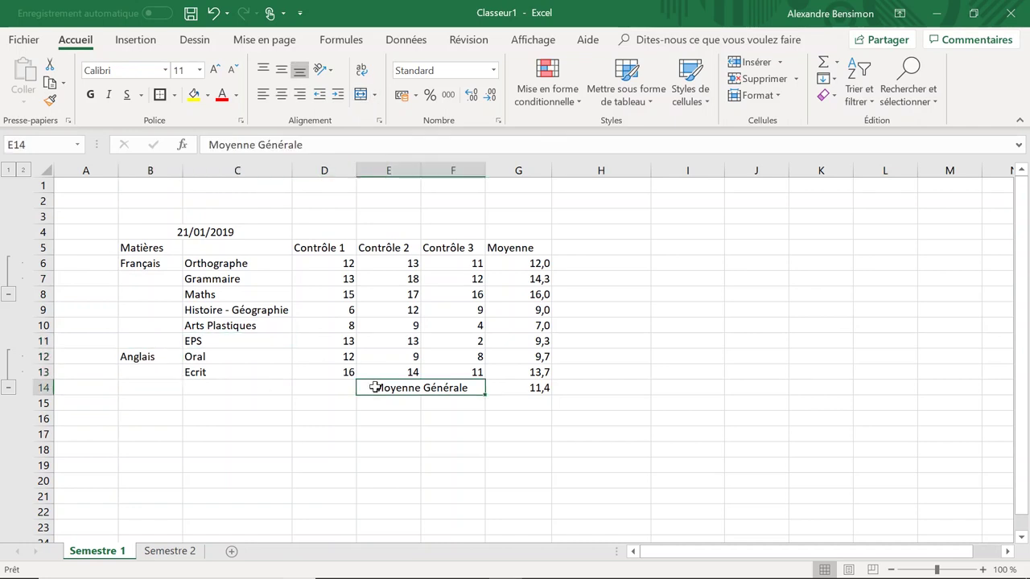
{"action": "left_click", "coordinate": [361, 95]}
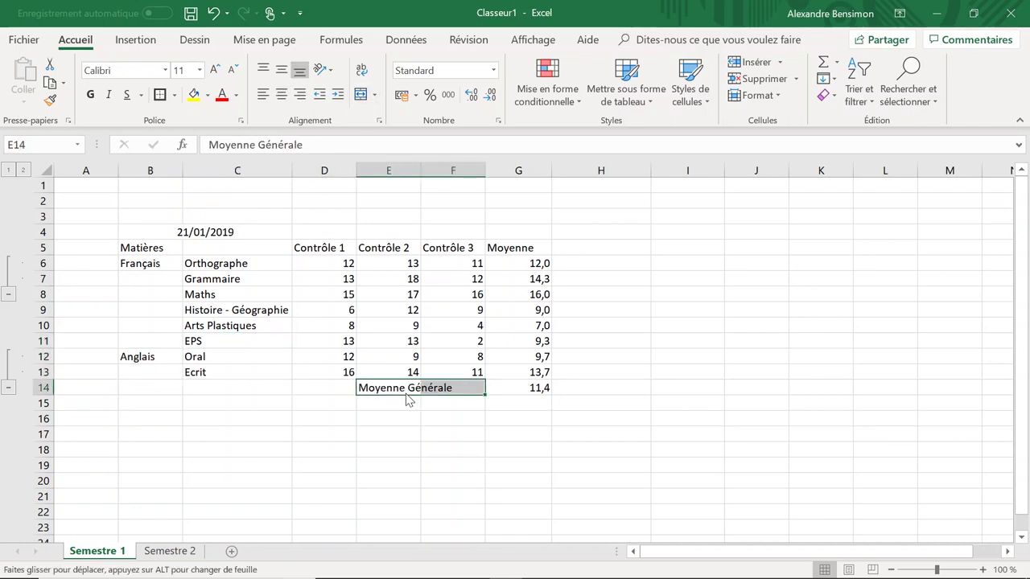
Move Moyenne Générale to C14 and edit the Anglais label in B12
{"action": "left_click_drag", "start_coordinate": [407, 395], "coordinate": [210, 388]}
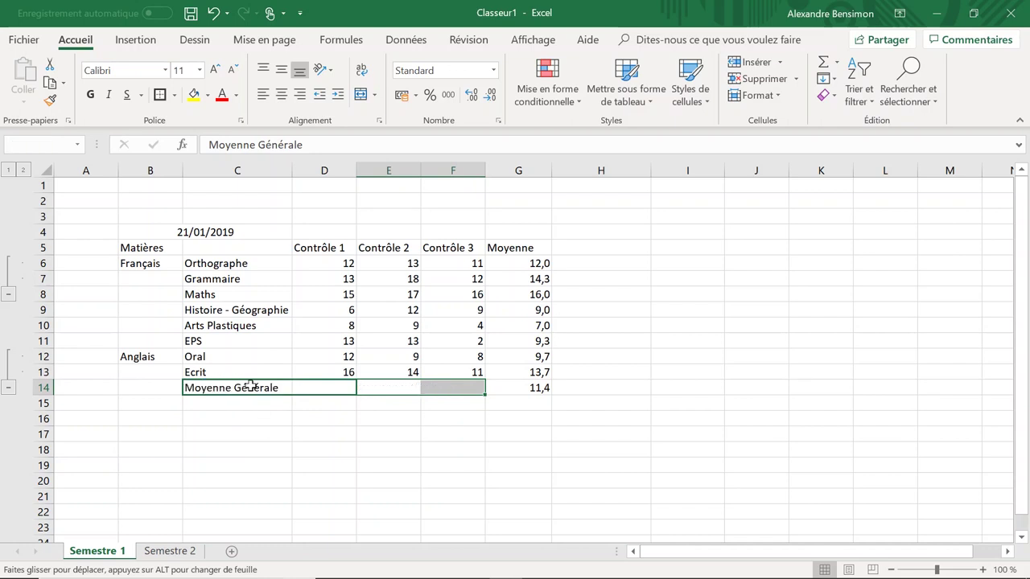
{"action": "double_click", "coordinate": [152, 366]}
{"action": "key", "text": "Escape"}
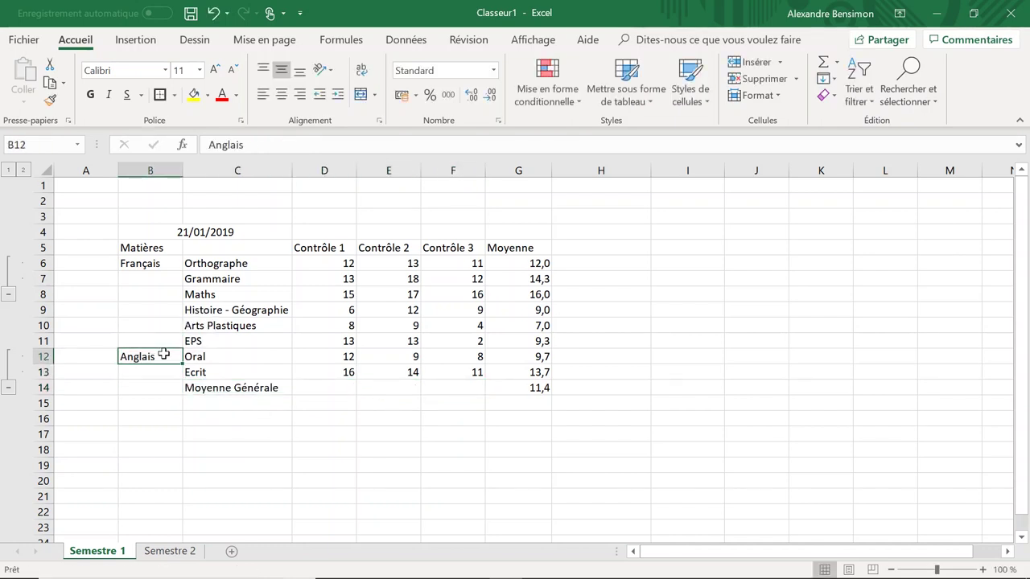
{"action": "double_click", "coordinate": [167, 352]}
{"action": "double_click", "coordinate": [141, 357]}
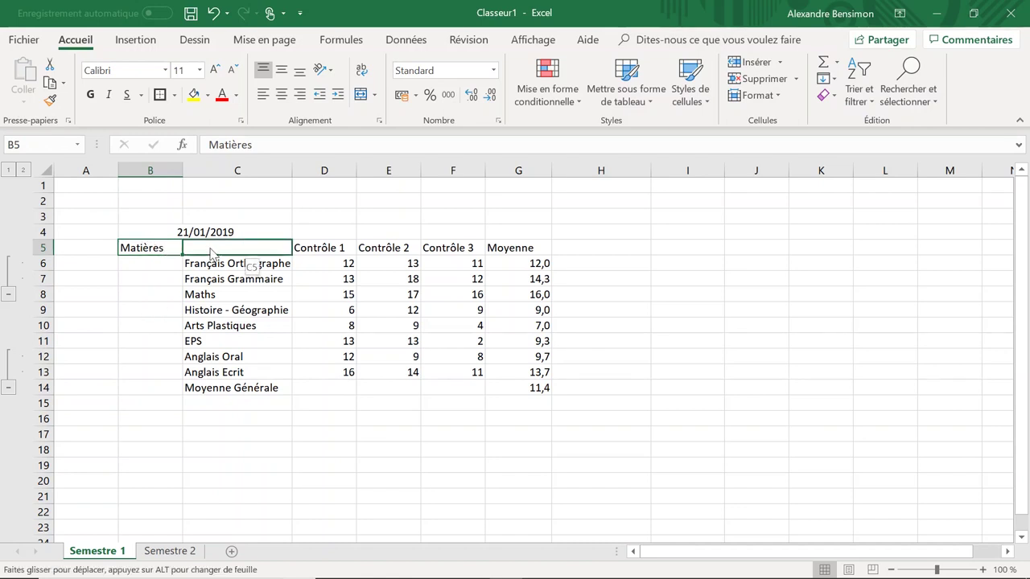
Move Matières to C5 and the unmerged date to C4, centring the date
{"action": "left_click_drag", "start_coordinate": [159, 250], "coordinate": [212, 251]}
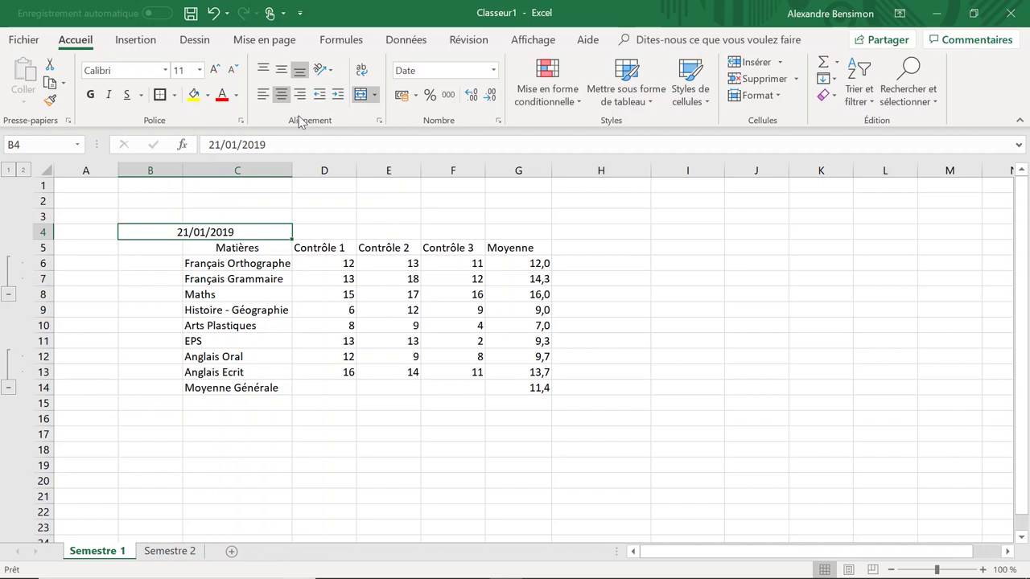
{"action": "left_click", "coordinate": [360, 94]}
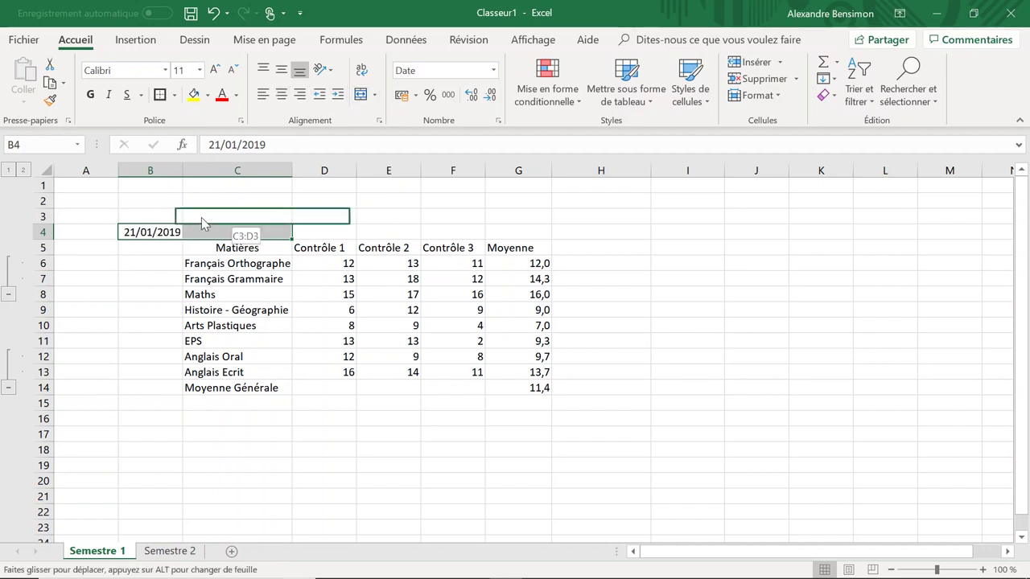
{"action": "left_click_drag", "start_coordinate": [160, 225], "coordinate": [224, 227]}
{"action": "left_click", "coordinate": [281, 94]}
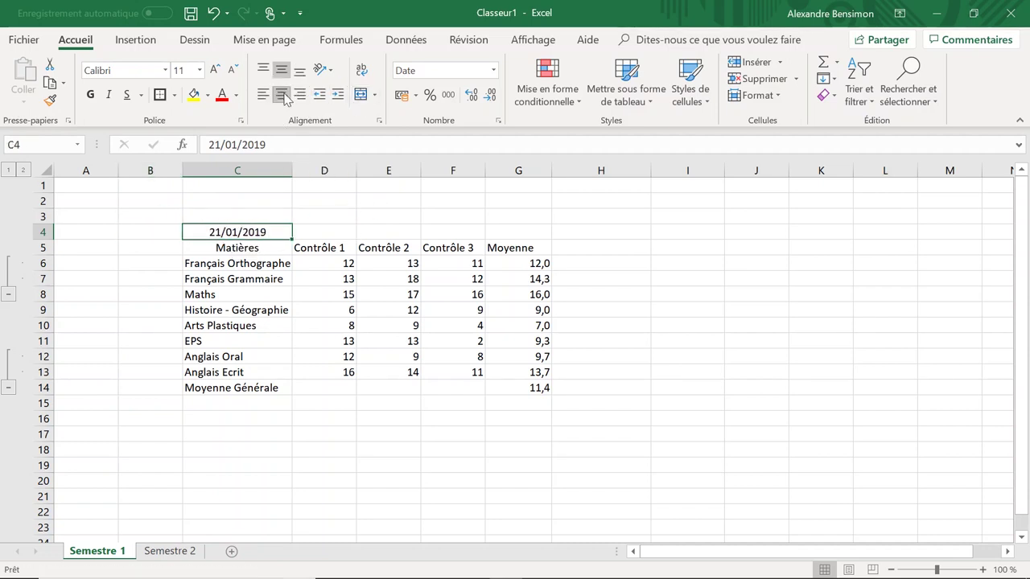
{"action": "left_click", "coordinate": [603, 391]}
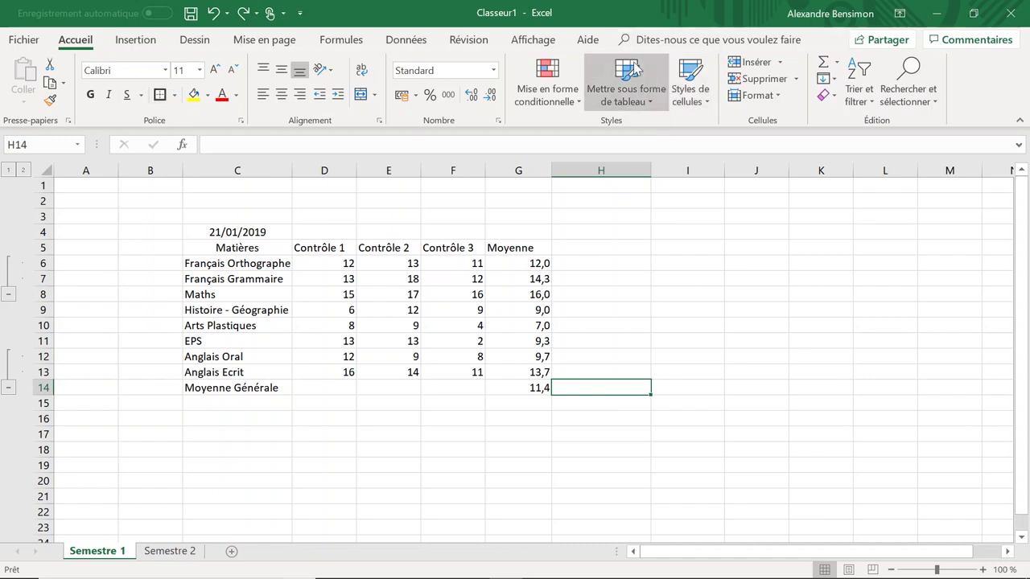
Select C5:G14 from the Matières header, extending right and down with Ctrl+Shift+arrows
{"action": "left_click", "coordinate": [244, 250]}
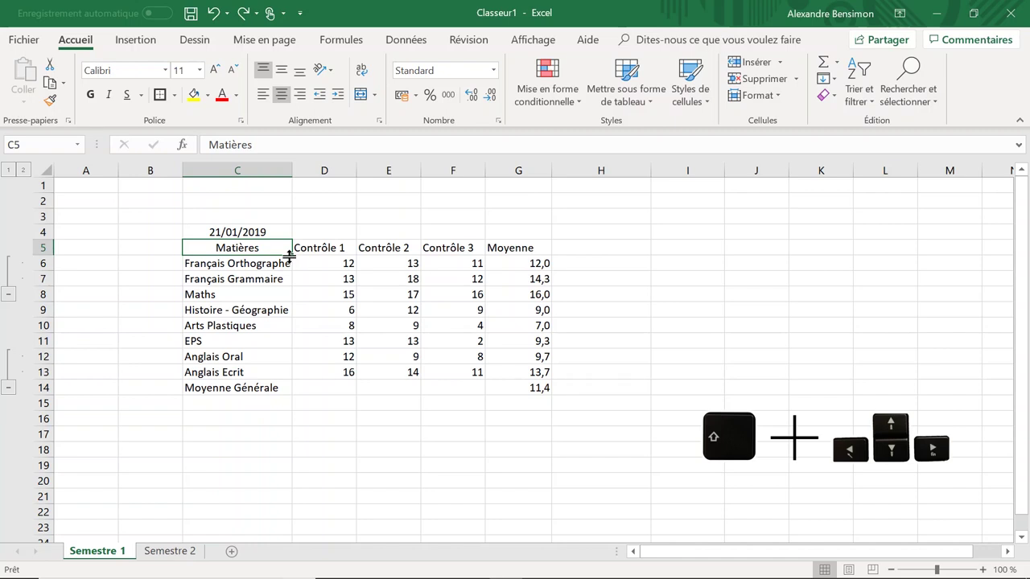
{"action": "key", "text": "shift+Right"}
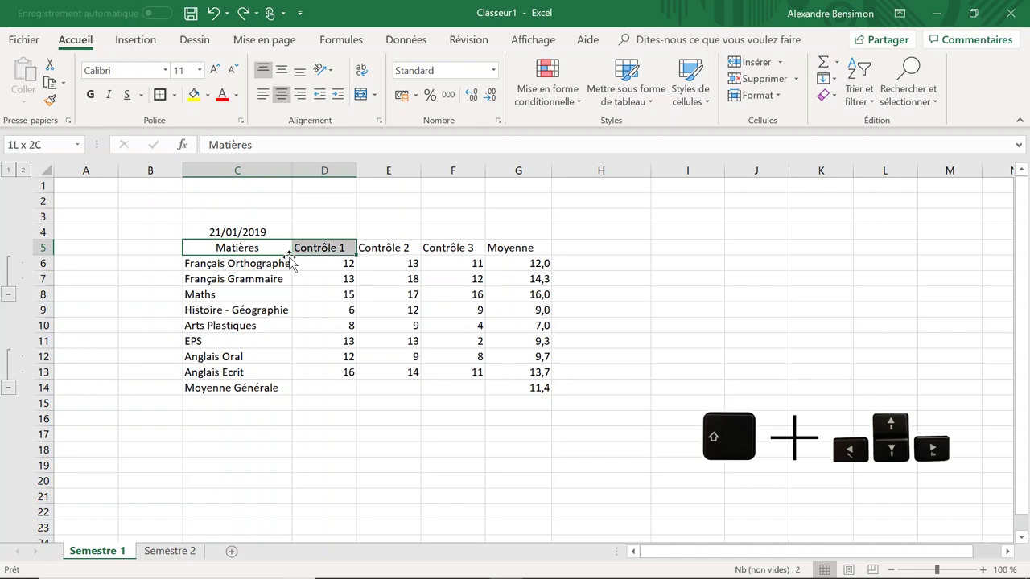
{"action": "key", "text": "shift+Right"}
{"action": "key", "text": "shift+Right"}
{"action": "key", "text": "shift+Right"}
{"action": "key", "text": "shift+Down"}
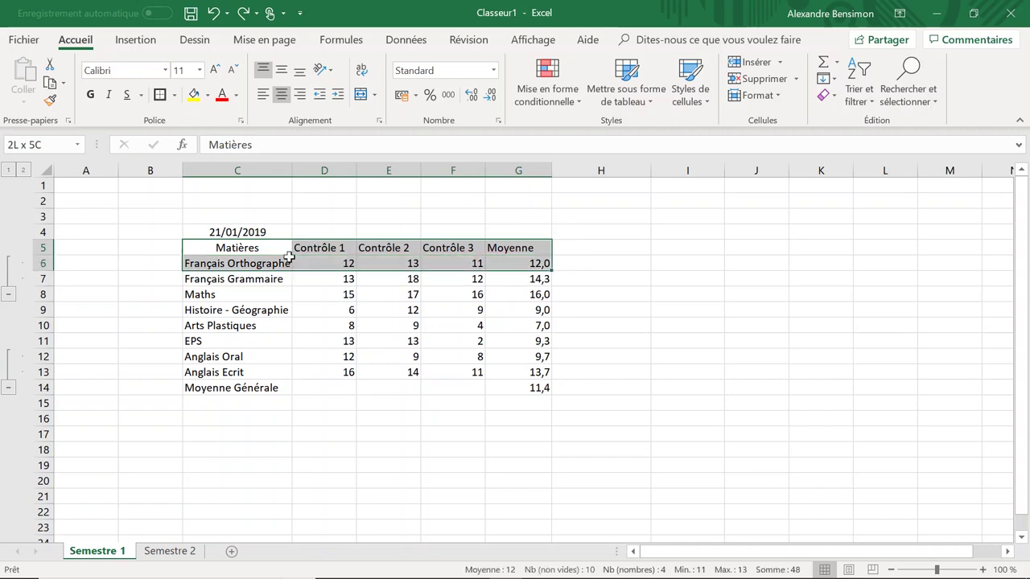
{"action": "key", "text": "shift+Down"}
{"action": "key", "text": "shift+Down"}
{"action": "key", "text": "shift+Down"}
{"action": "key", "text": "shift+Down"}
{"action": "key", "text": "shift+Down"}
{"action": "key", "text": "shift+Down"}
{"action": "key", "text": "shift+Down"}
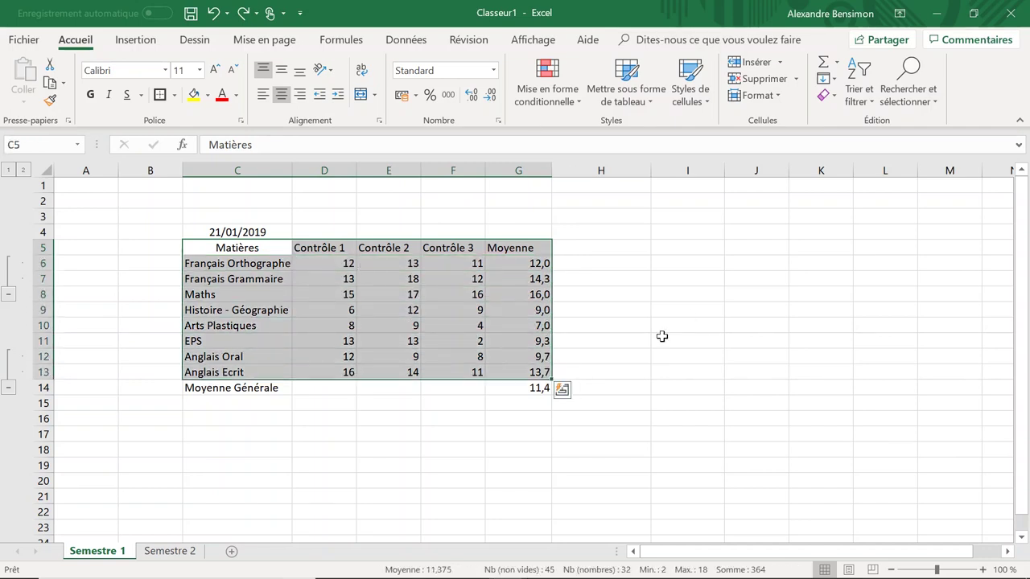
{"action": "left_click", "coordinate": [248, 250]}
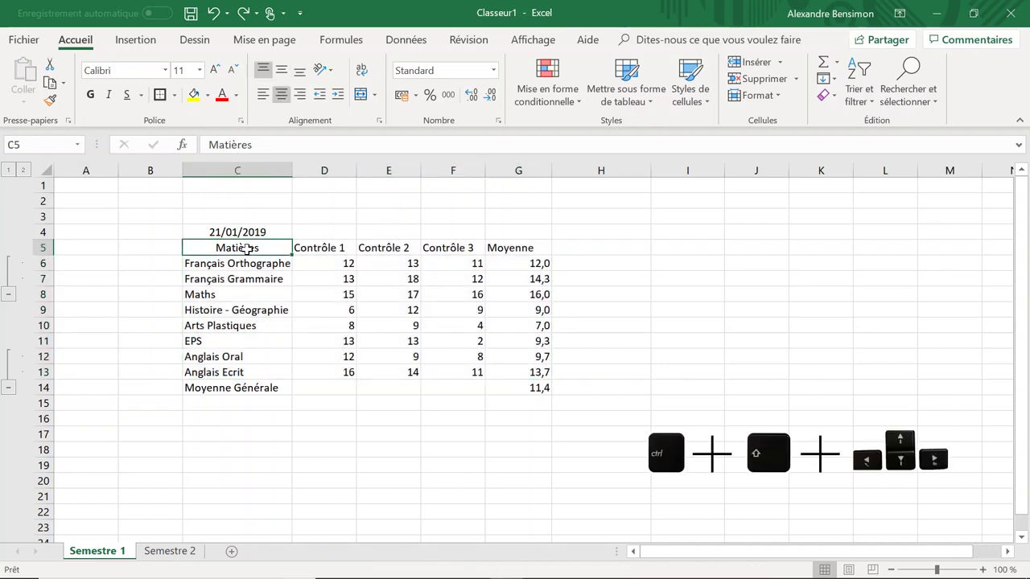
{"action": "key", "text": "ctrl+shift+Right"}
{"action": "key", "text": "ctrl+shift+Down"}
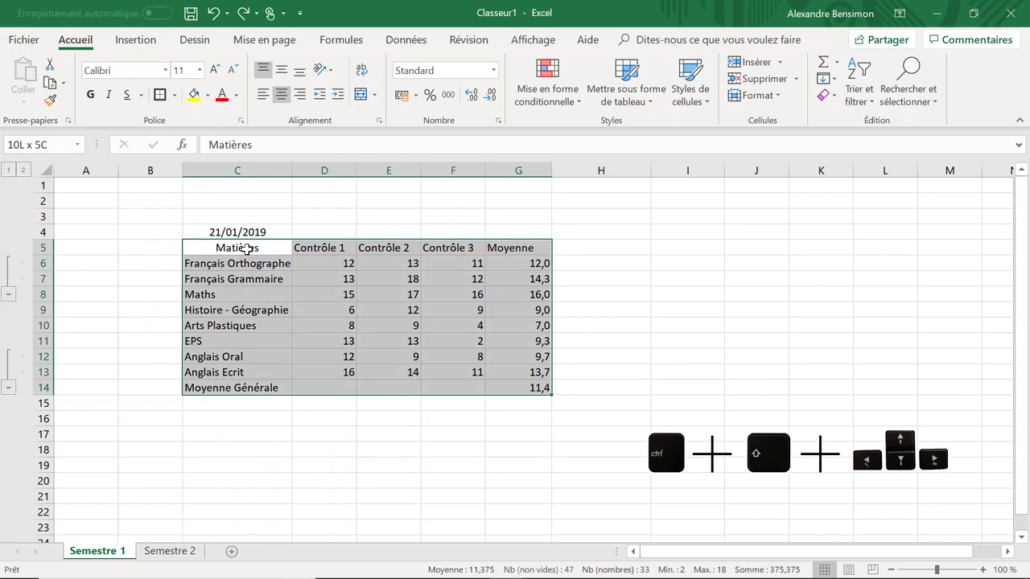
{"action": "left_click", "coordinate": [173, 95]}
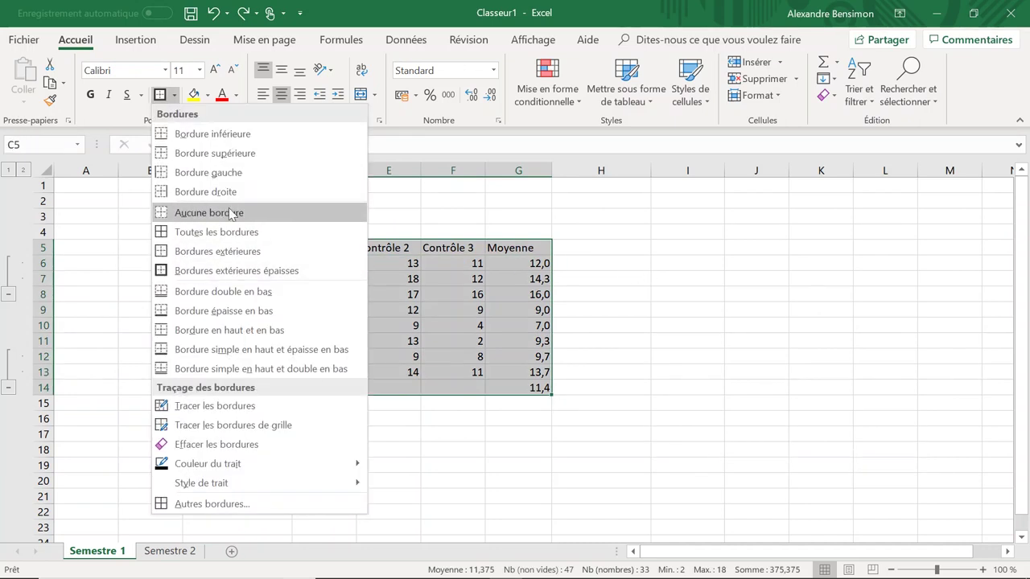
{"action": "left_click", "coordinate": [216, 231]}
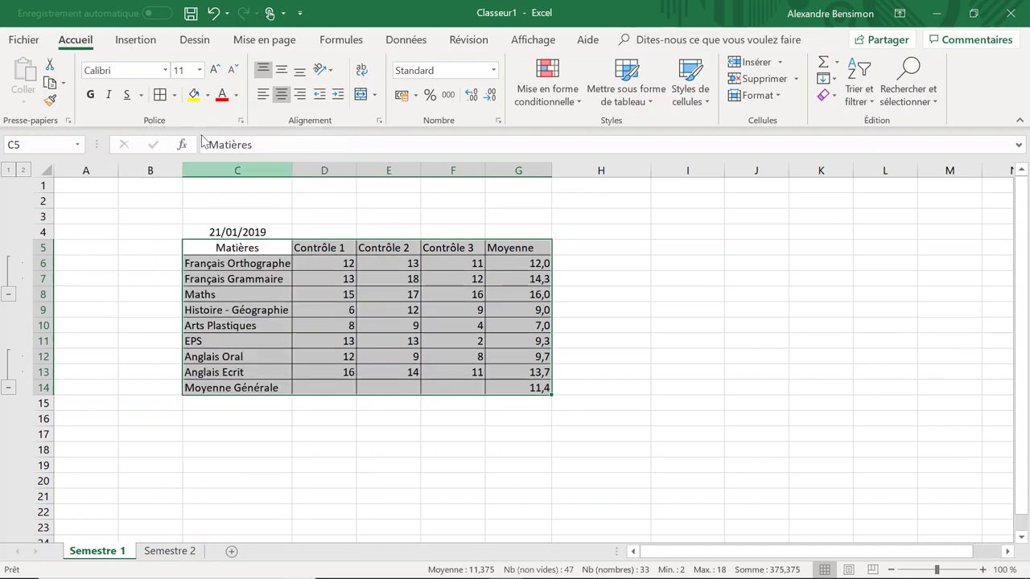
{"action": "left_click", "coordinate": [152, 385]}
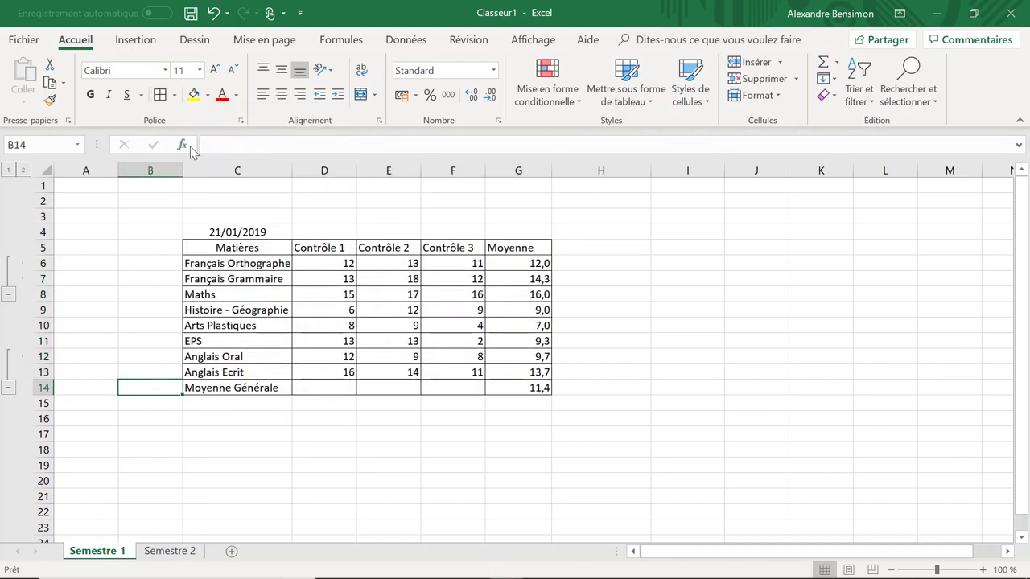
{"action": "left_click", "coordinate": [199, 250]}
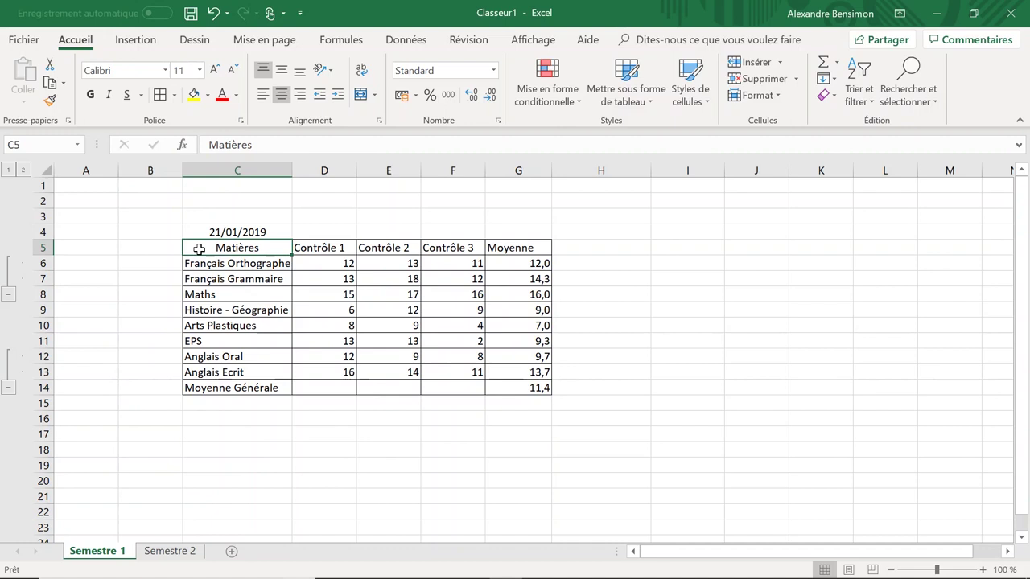
{"action": "key", "text": "ctrl+shift+Right"}
{"action": "key", "text": "ctrl+shift+Down"}
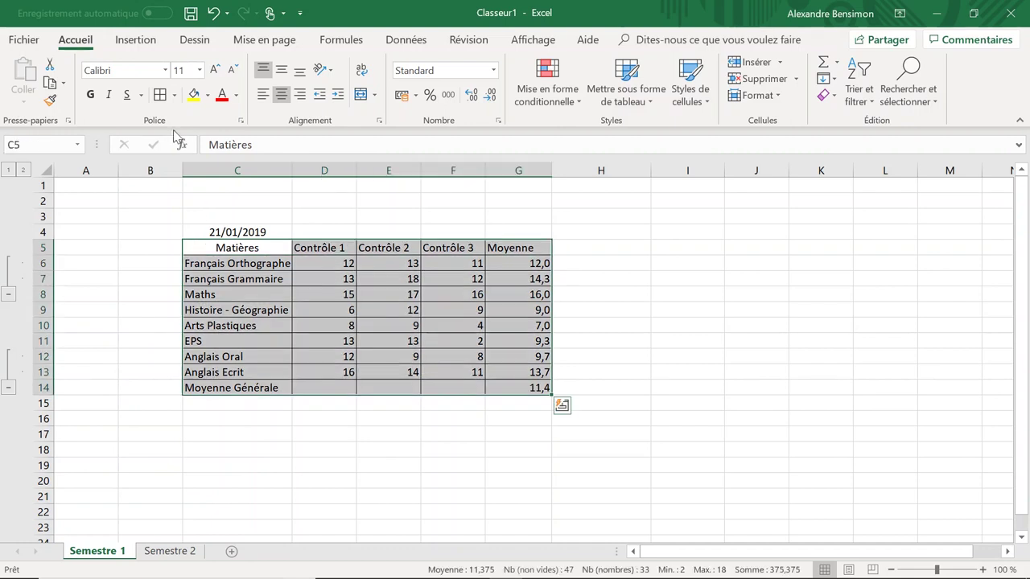
{"action": "left_click", "coordinate": [174, 95]}
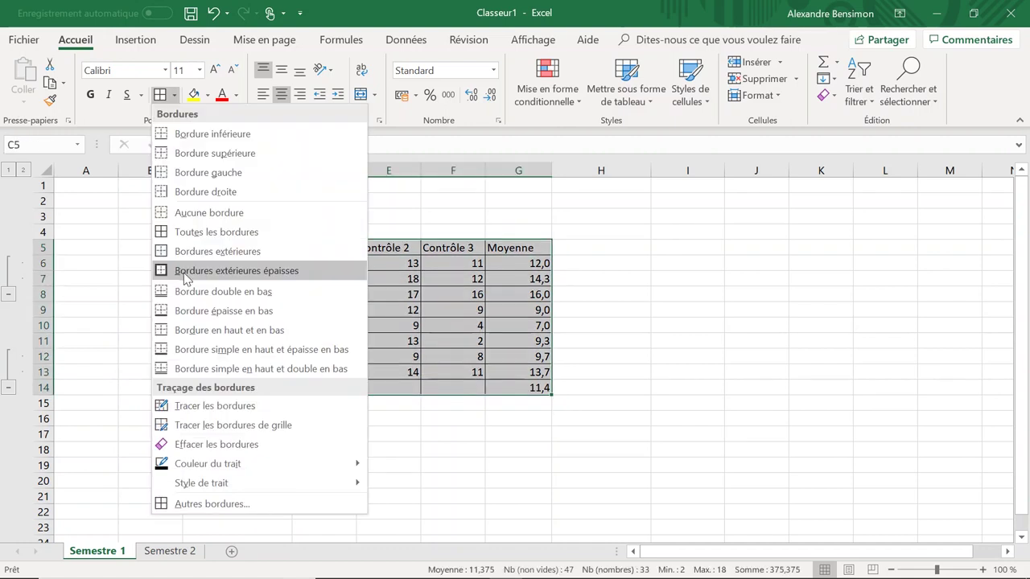
{"action": "left_click", "coordinate": [185, 273]}
{"action": "left_click", "coordinate": [576, 291]}
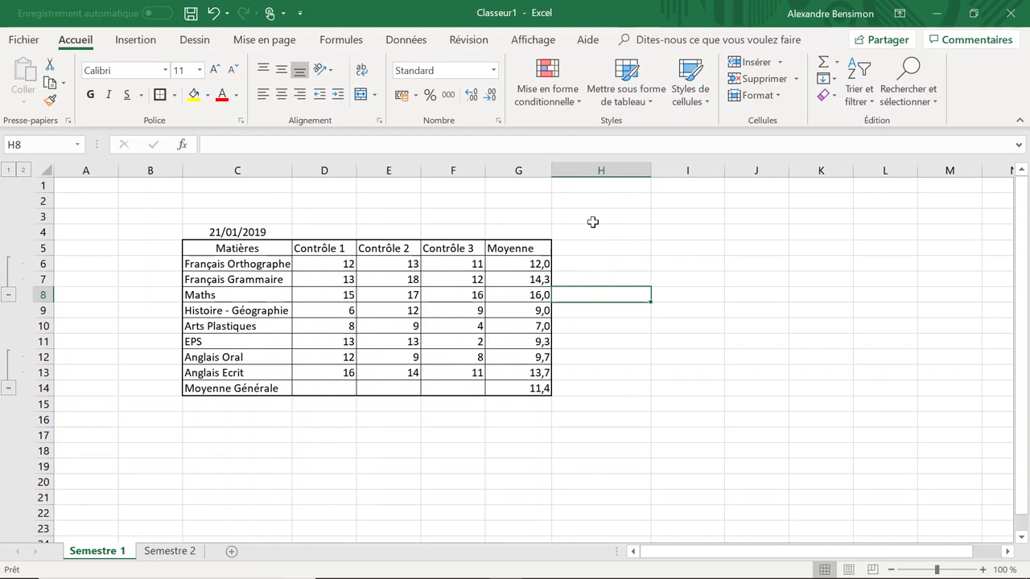
{"action": "left_click", "coordinate": [603, 280]}
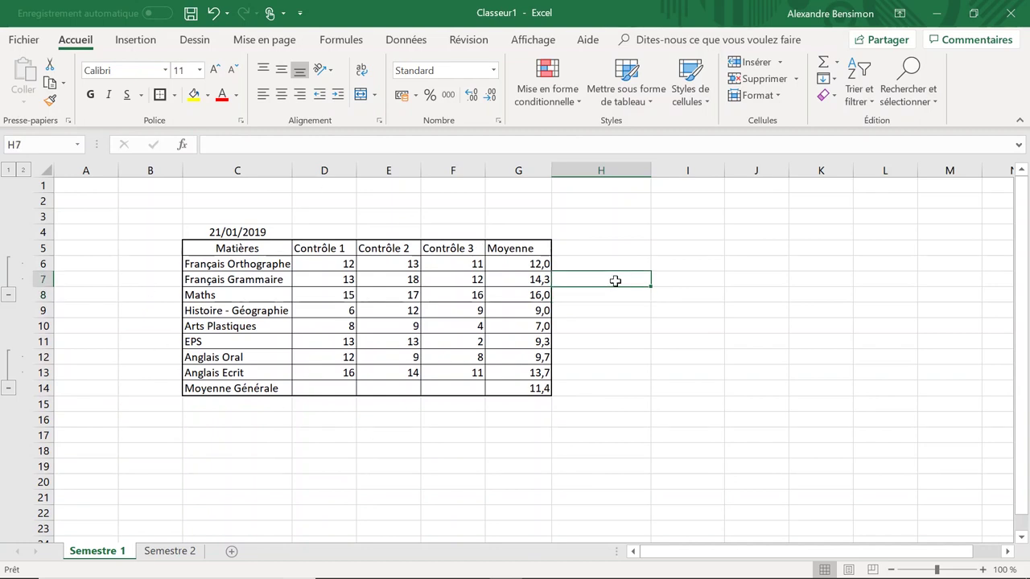
{"action": "left_click", "coordinate": [592, 389]}
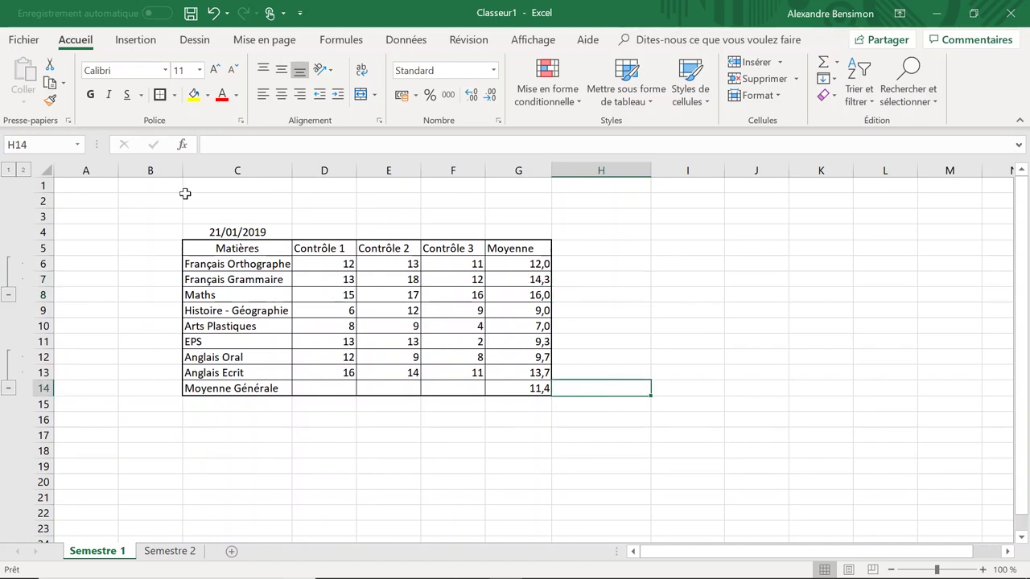
{"action": "key", "text": "ctrl+z"}
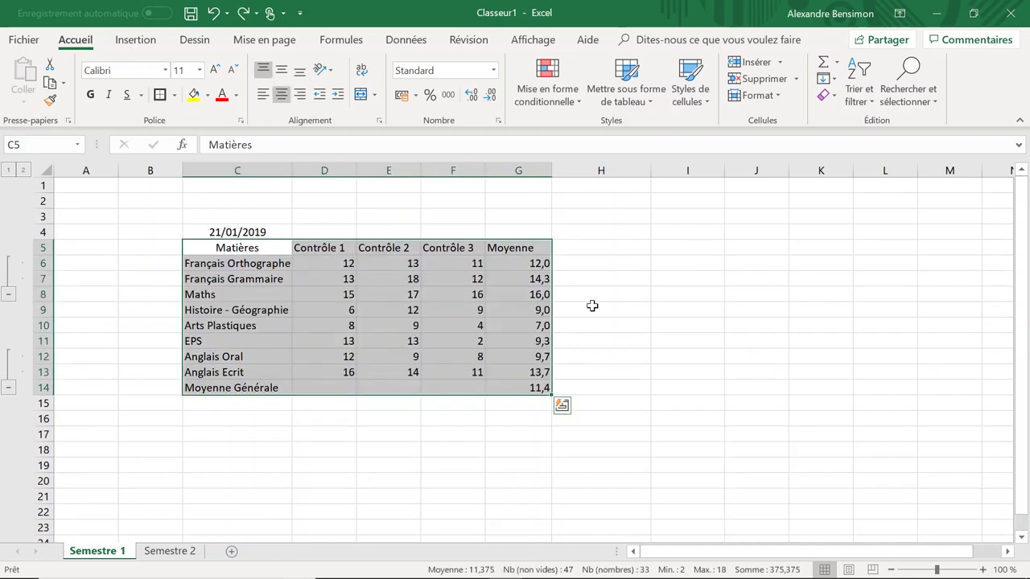
{"action": "left_click", "coordinate": [592, 308]}
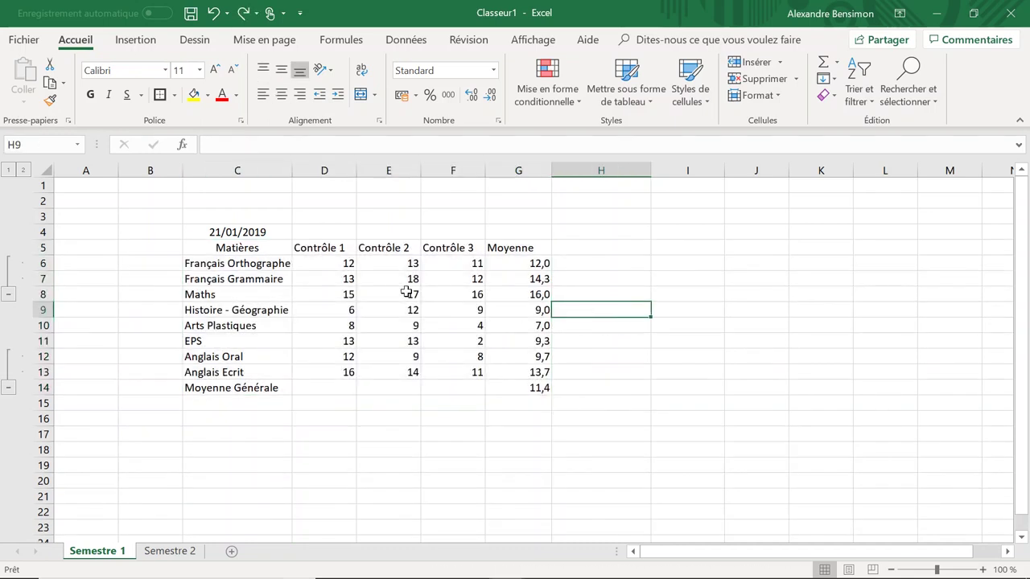
{"action": "left_click", "coordinate": [226, 247]}
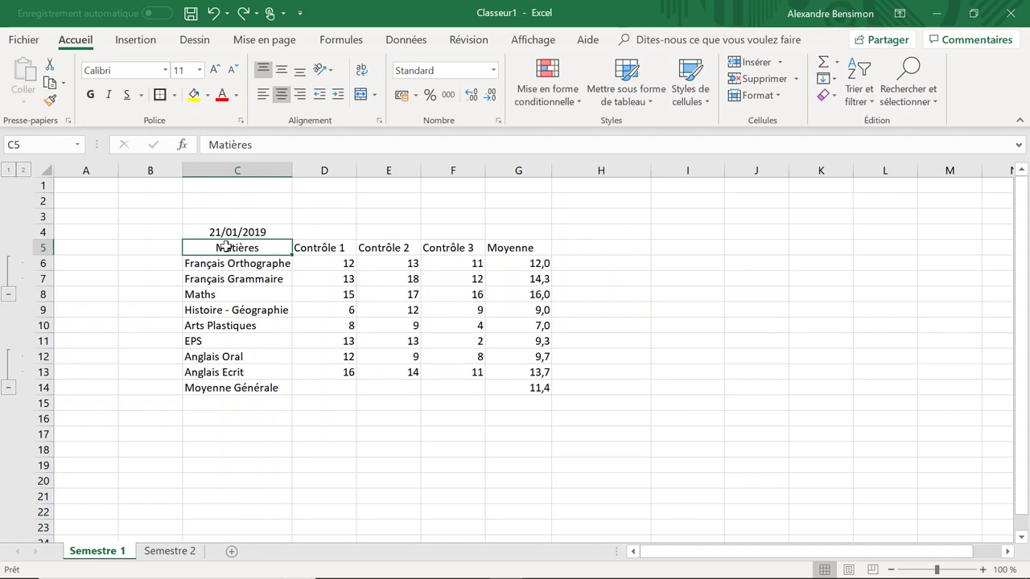
{"action": "key", "text": "ctrl+shift+Right"}
{"action": "key", "text": "ctrl+shift+Down"}
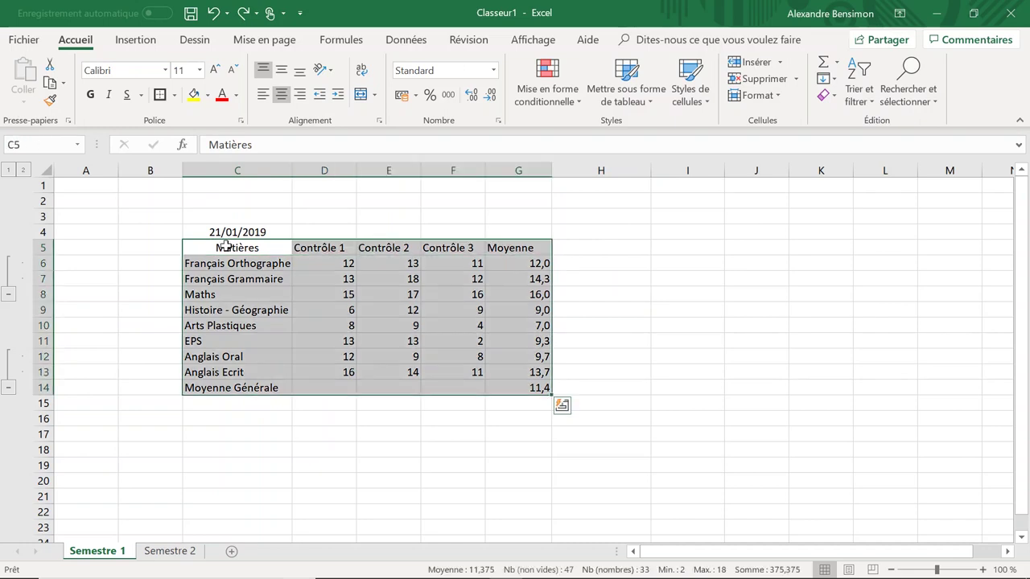
Format C5:G14 as a table with a grey medium style and header row
{"action": "left_click", "coordinate": [641, 100]}
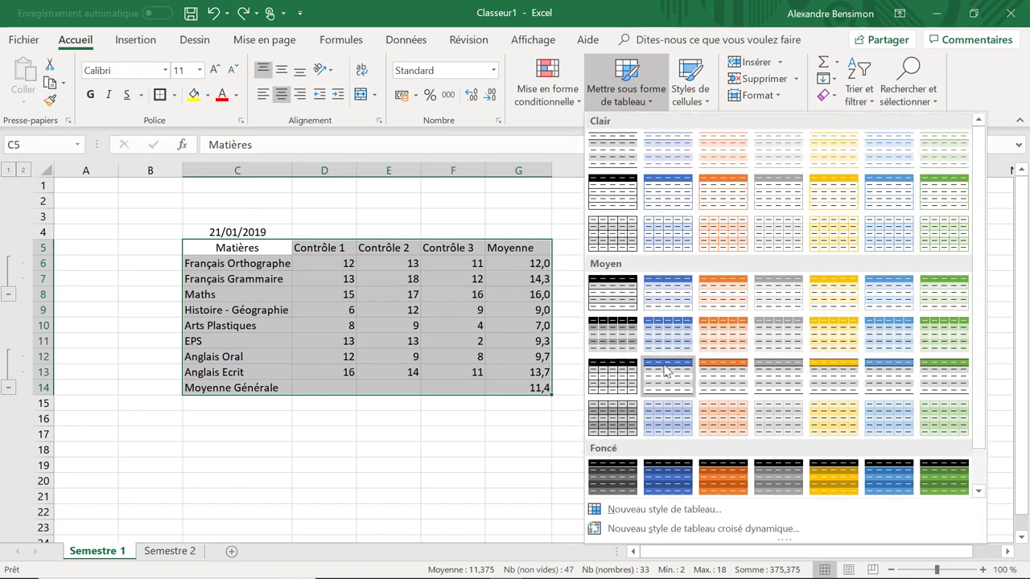
{"action": "scroll", "coordinate": [609, 281], "scroll_direction": "down", "scroll_amount": 1}
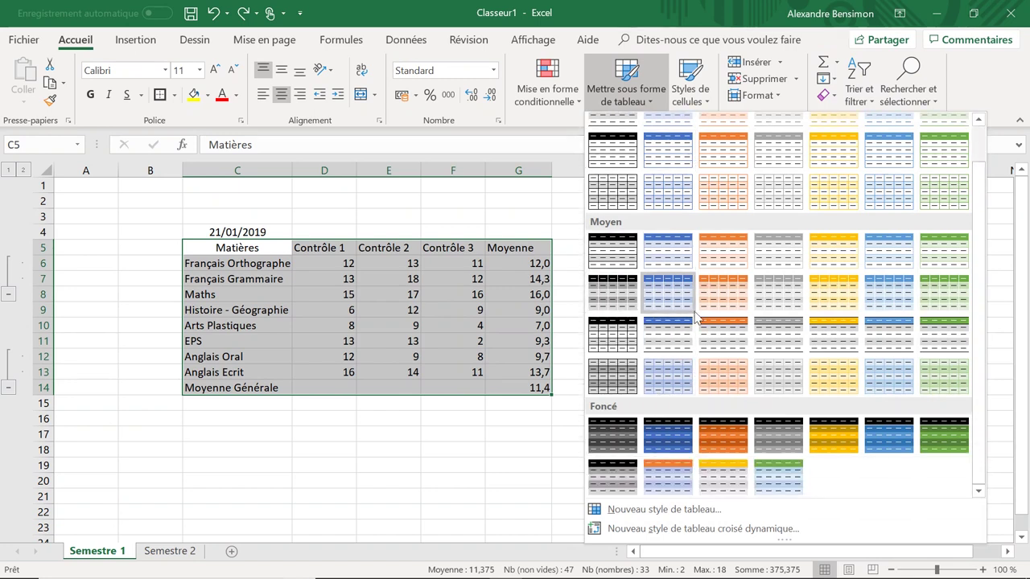
{"action": "left_click", "coordinate": [792, 259]}
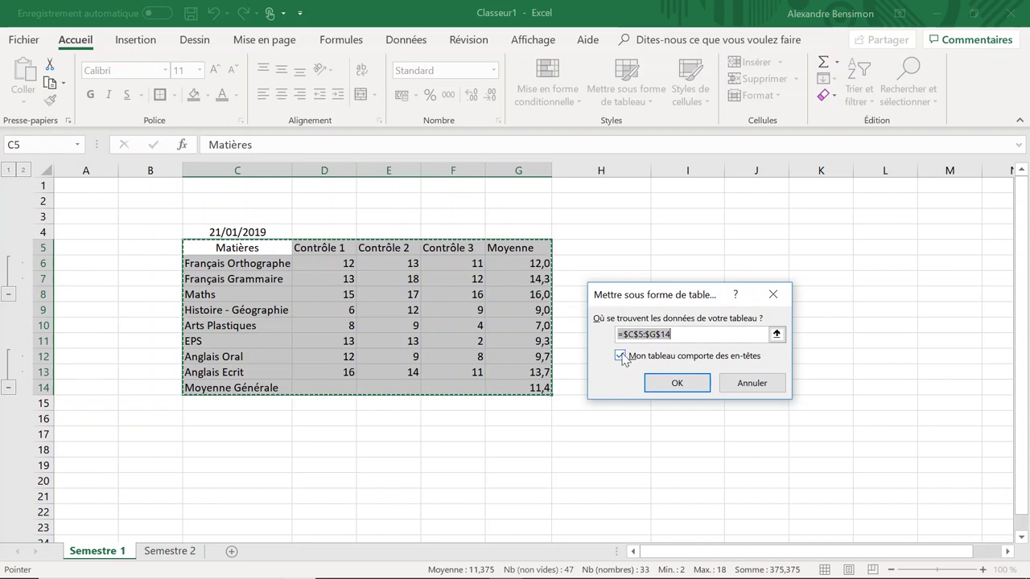
{"action": "left_click", "coordinate": [673, 386]}
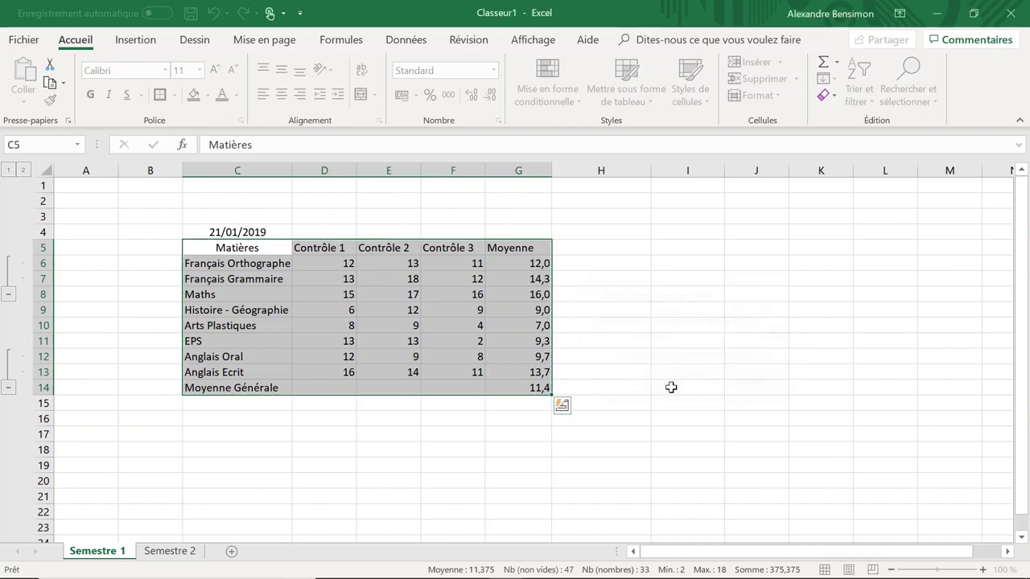
{"action": "left_click", "coordinate": [636, 323]}
{"action": "left_click", "coordinate": [697, 449]}
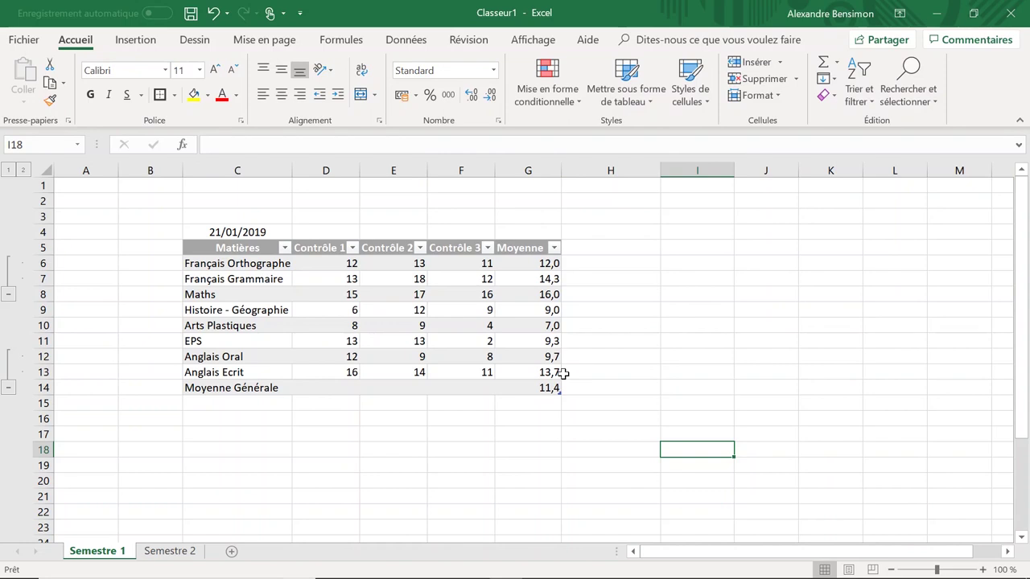
{"action": "scroll", "coordinate": [366, 383], "scroll_direction": "down", "scroll_amount": 1}
{"action": "scroll", "coordinate": [226, 333], "scroll_direction": "down", "scroll_amount": 2}
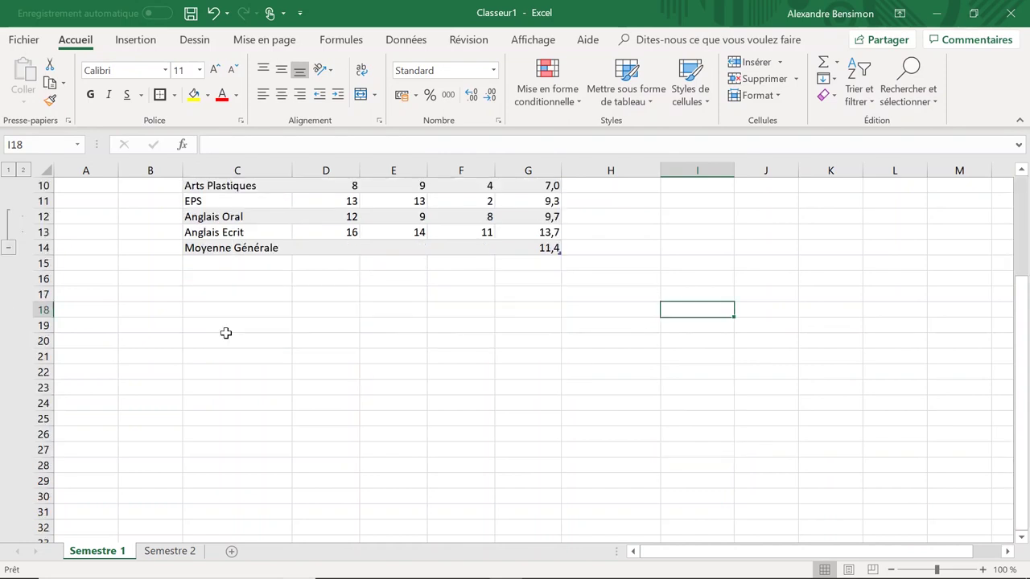
{"action": "left_click_drag", "start_coordinate": [197, 322], "coordinate": [545, 483]}
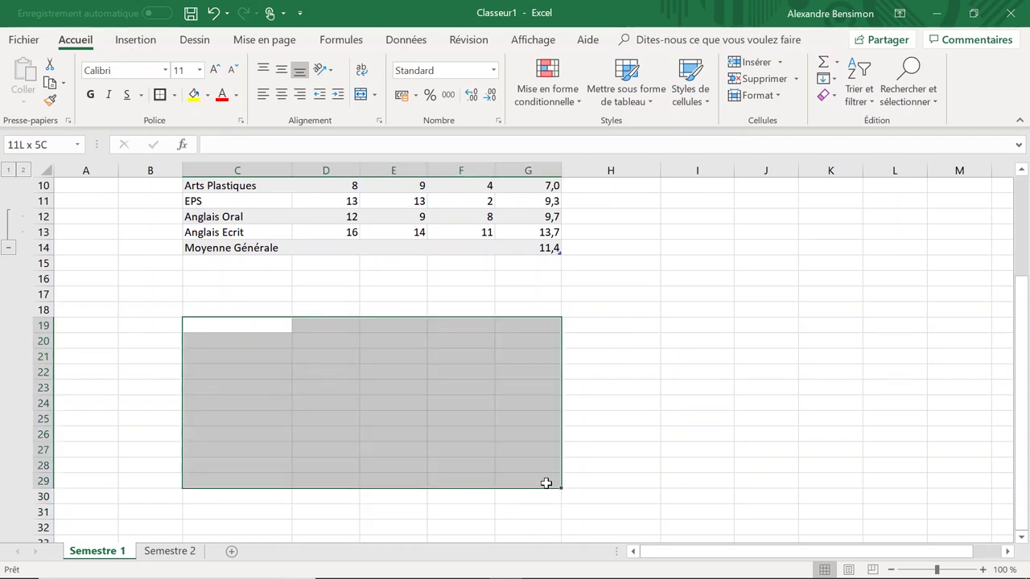
{"action": "left_click", "coordinate": [624, 81]}
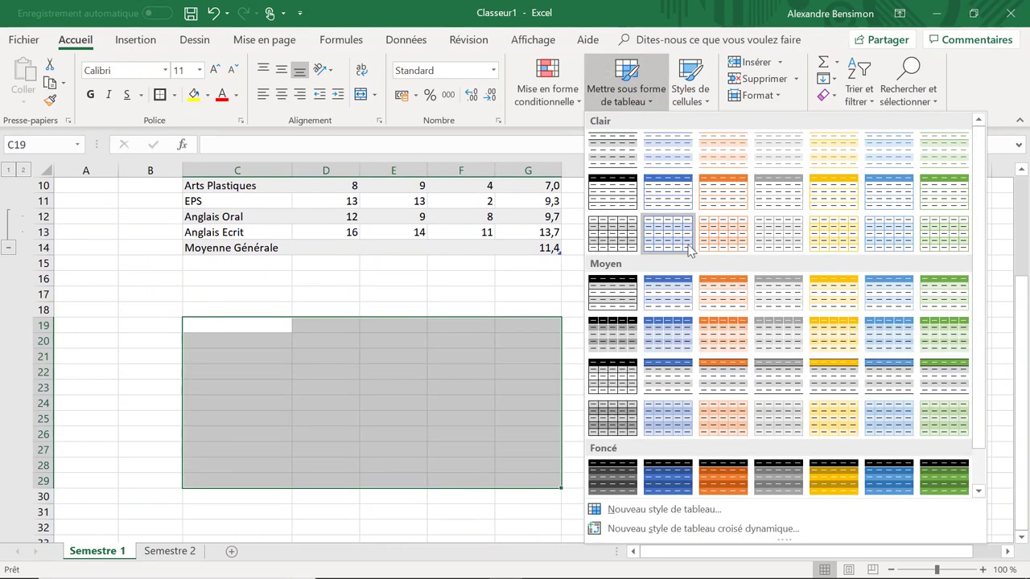
{"action": "left_click", "coordinate": [728, 197]}
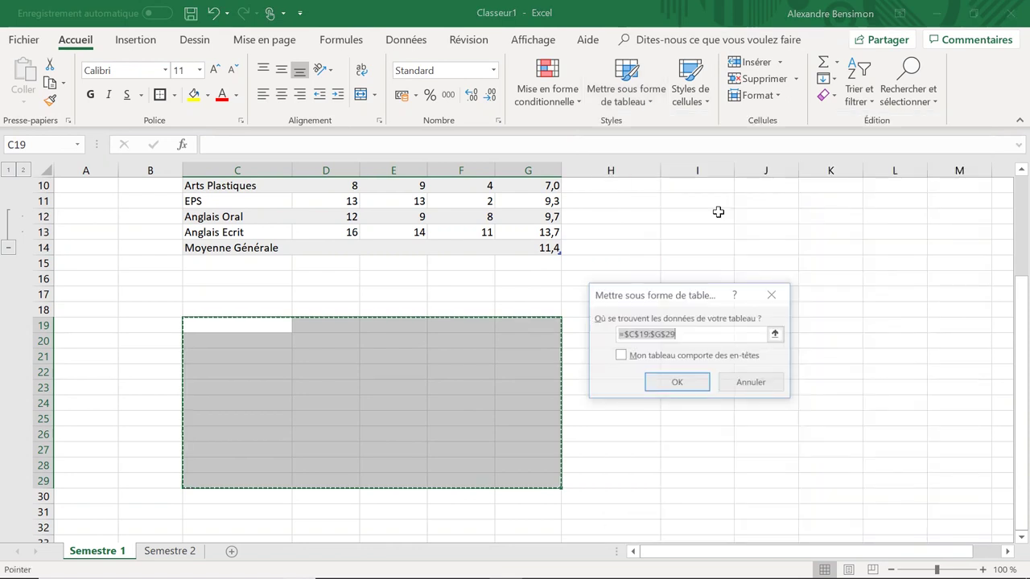
{"action": "left_click", "coordinate": [680, 383]}
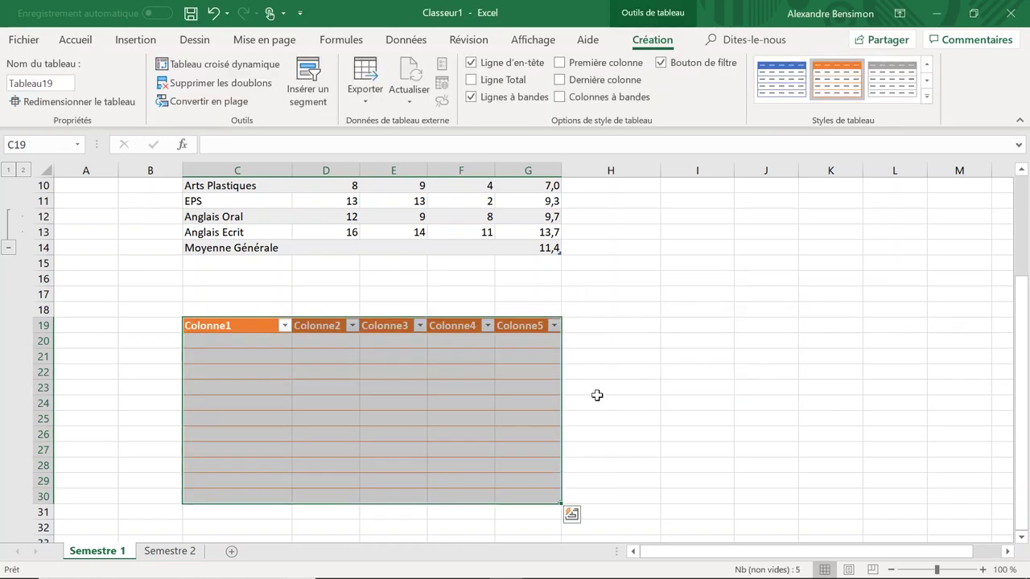
{"action": "left_click", "coordinate": [326, 416]}
{"action": "scroll", "coordinate": [276, 341], "scroll_direction": "down", "scroll_amount": 1}
{"action": "left_click", "coordinate": [219, 337]}
{"action": "scroll", "coordinate": [220, 337], "scroll_direction": "up", "scroll_amount": 1}
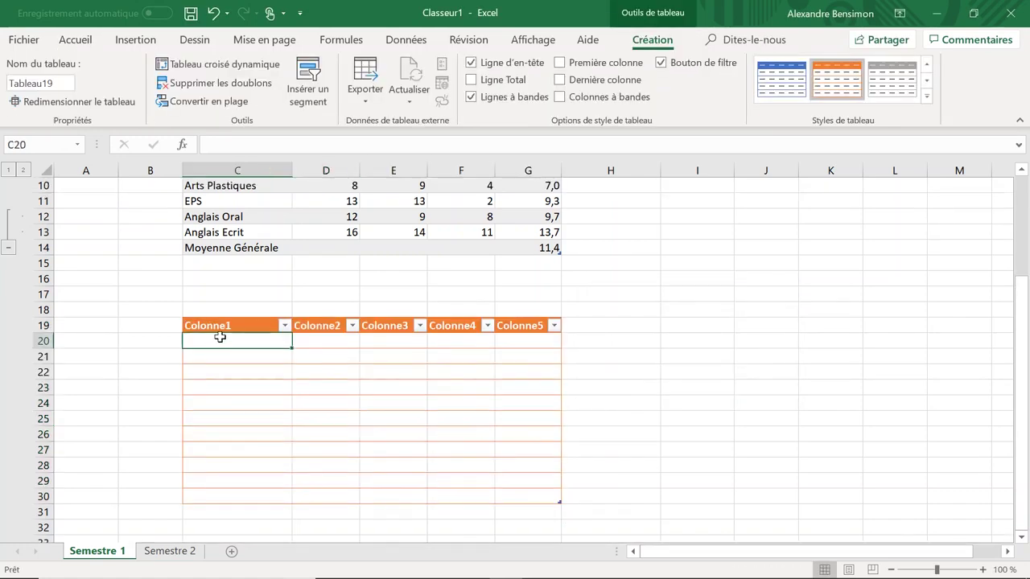
{"action": "type", "text": "Anglais"}
{"action": "left_click", "coordinate": [326, 356]}
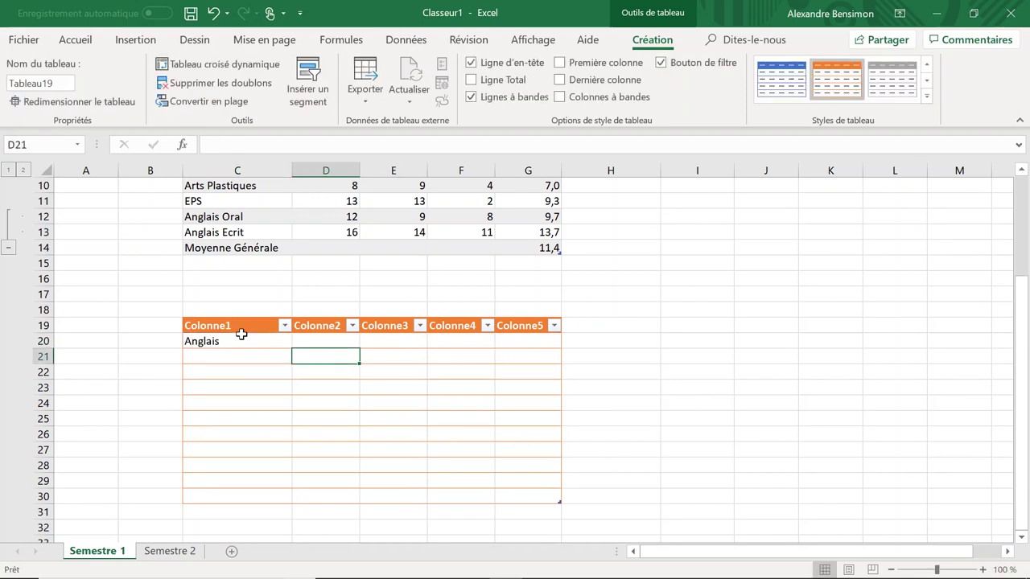
{"action": "scroll", "coordinate": [242, 334], "scroll_direction": "up", "scroll_amount": 2}
{"action": "scroll", "coordinate": [547, 330], "scroll_direction": "down", "scroll_amount": 2}
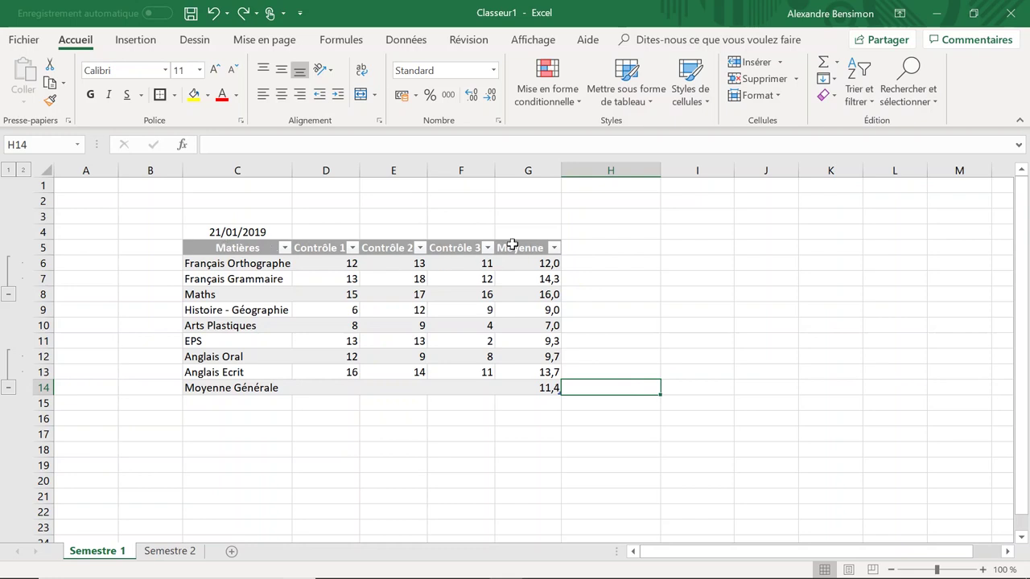
Sort the table by Moyenne, smallest to largest, then undo it to restore the subject order
{"action": "left_click", "coordinate": [554, 247]}
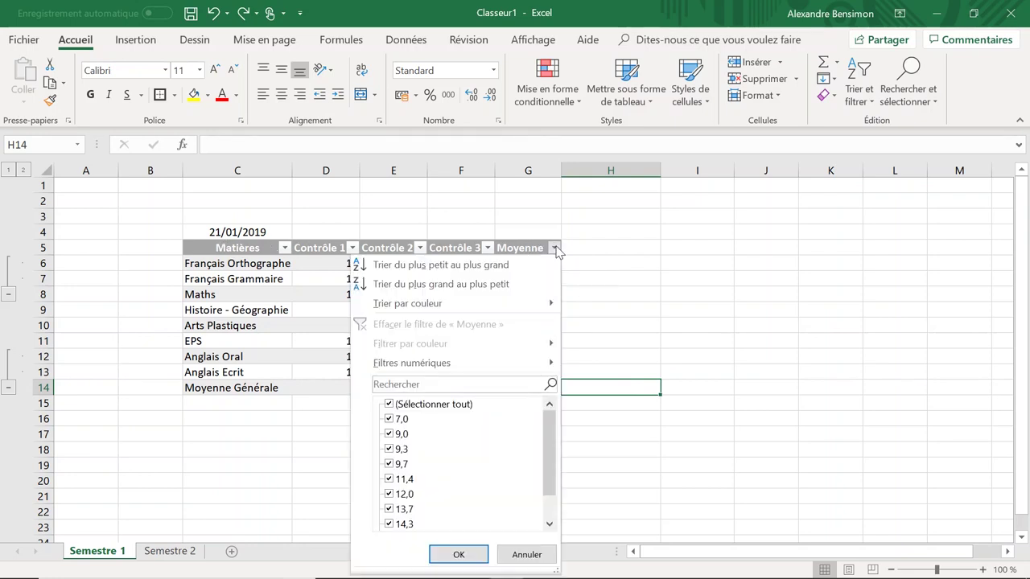
{"action": "scroll", "coordinate": [444, 416], "scroll_direction": "down", "scroll_amount": 1}
{"action": "scroll", "coordinate": [443, 416], "scroll_direction": "up", "scroll_amount": 1}
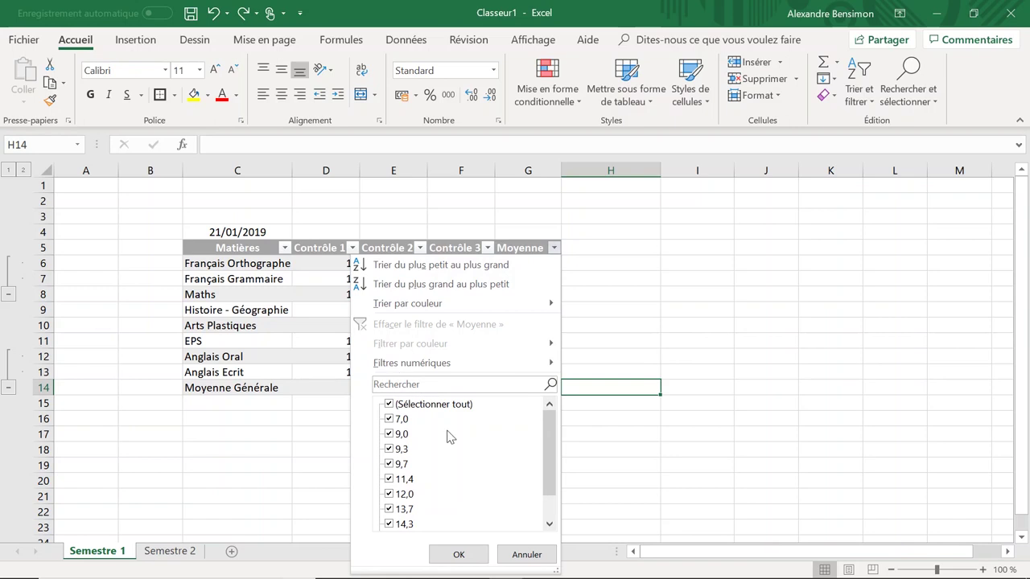
{"action": "scroll", "coordinate": [443, 465], "scroll_direction": "down", "scroll_amount": 1}
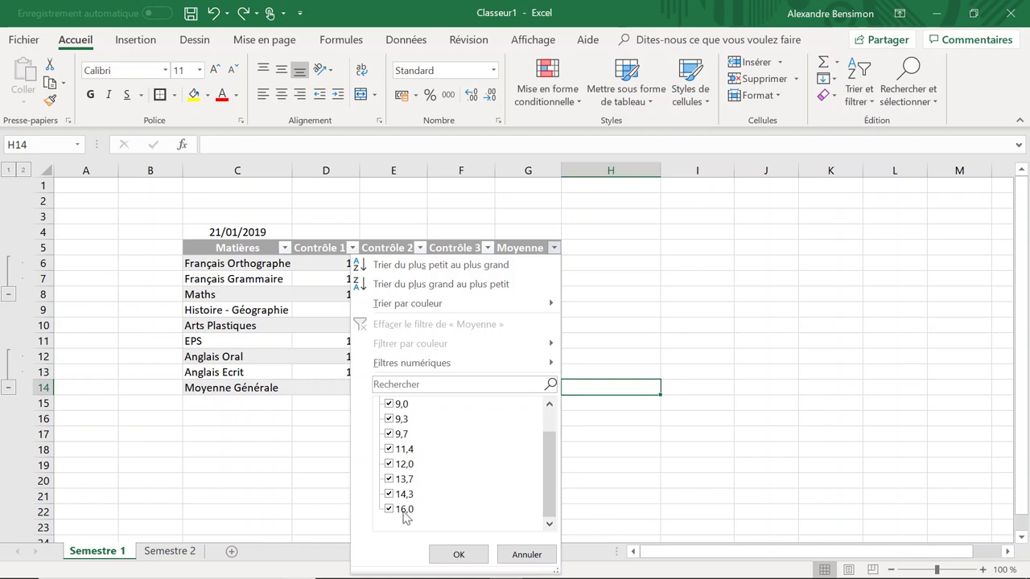
{"action": "scroll", "coordinate": [463, 499], "scroll_direction": "up", "scroll_amount": 1}
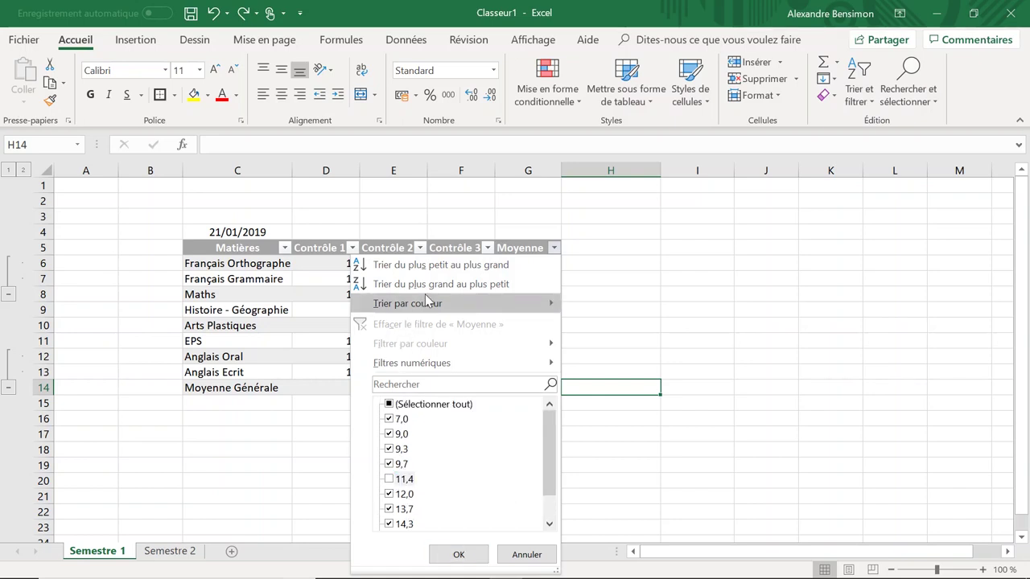
{"action": "left_click", "coordinate": [461, 270]}
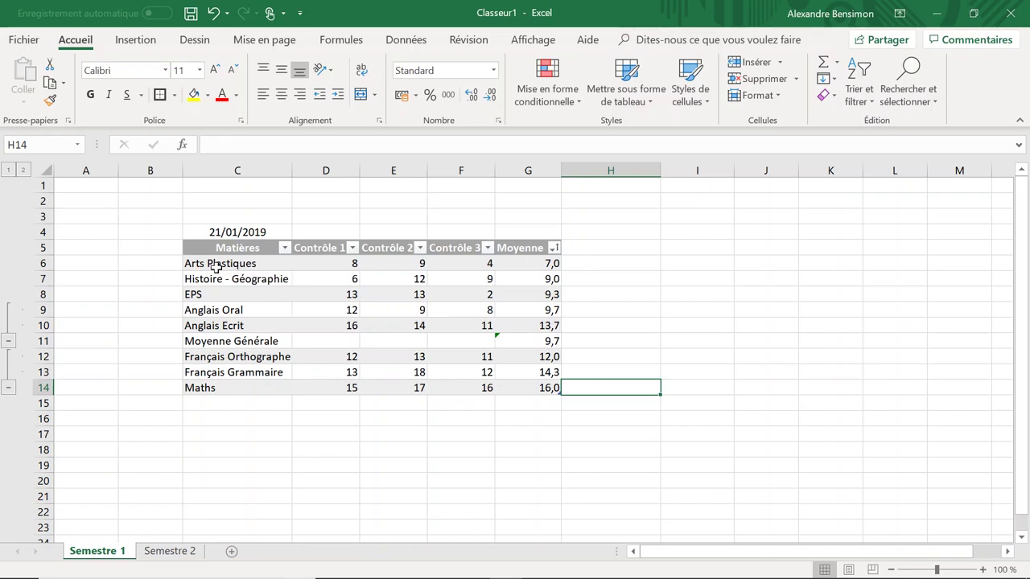
{"action": "key", "text": "ctrl+z"}
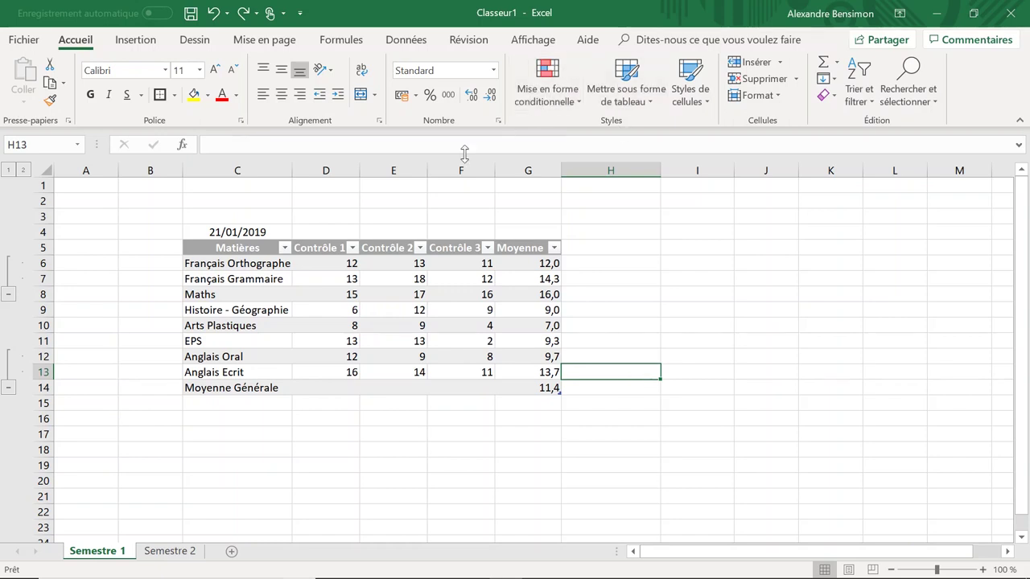
Select the grades and averages D6:G13 and bring up the conditional formatting highlight rules
{"action": "left_click", "coordinate": [334, 266]}
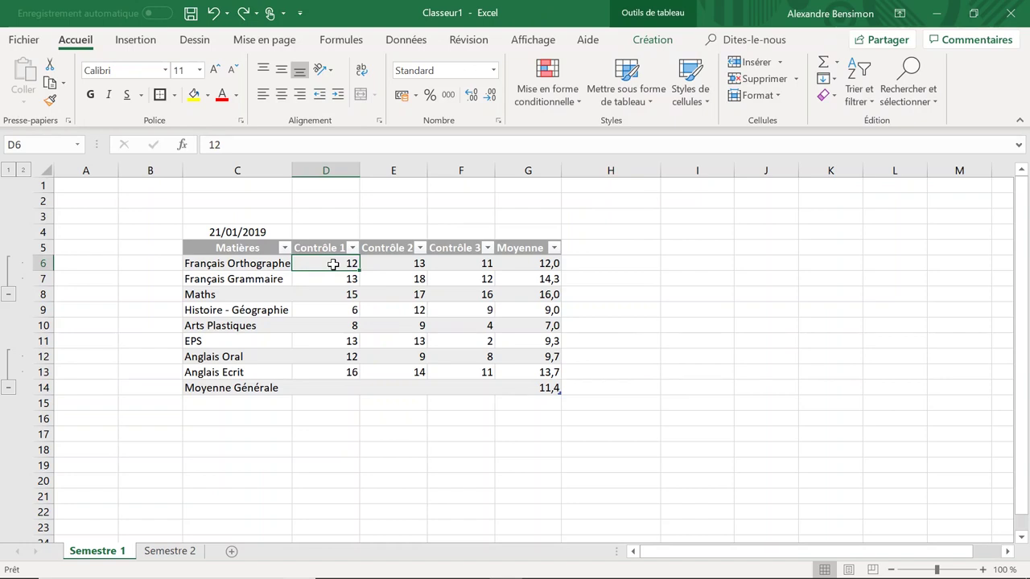
{"action": "key", "text": "ctrl+shift+Right"}
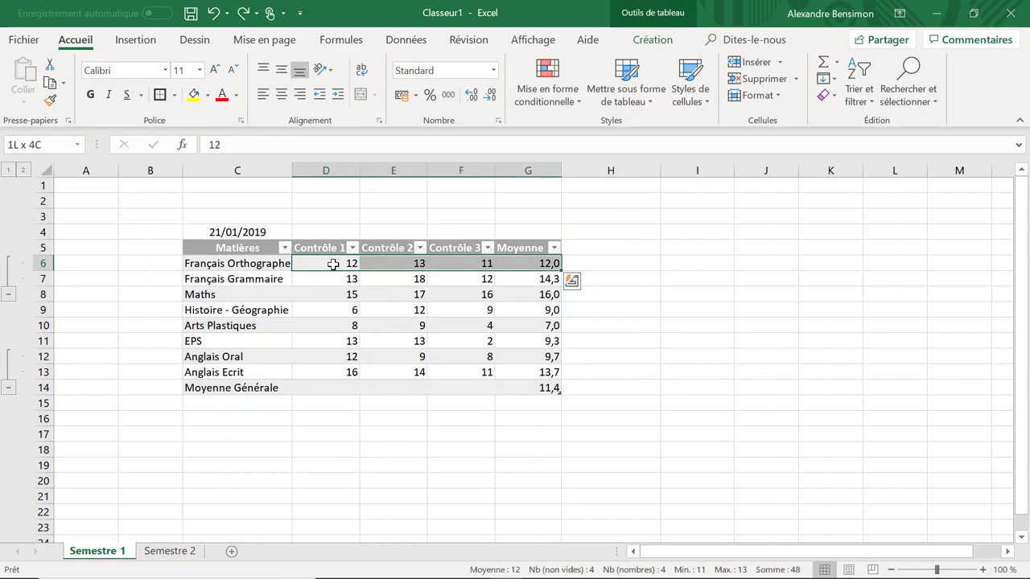
{"action": "key", "text": "ctrl+shift+Down"}
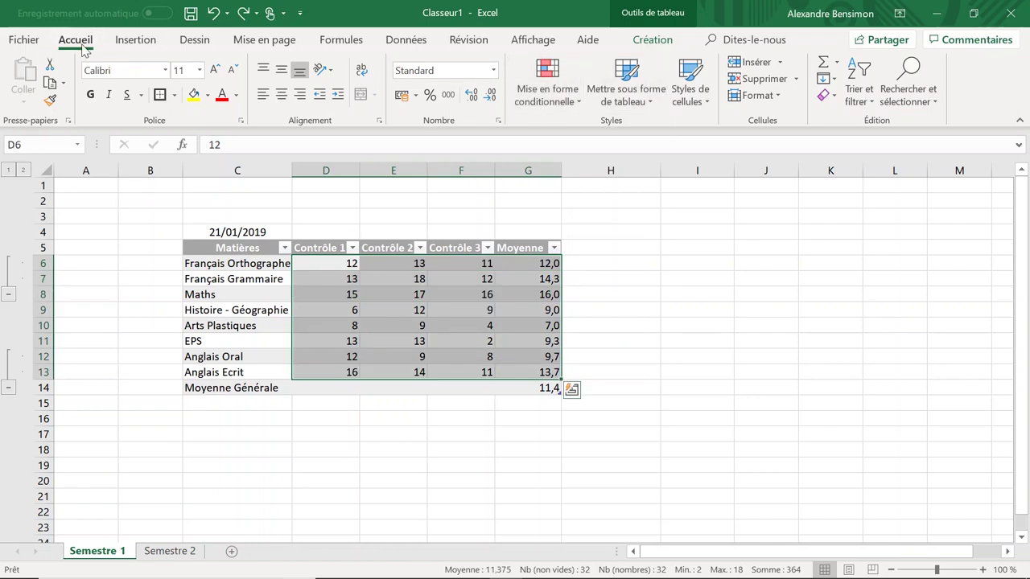
{"action": "left_click", "coordinate": [562, 94]}
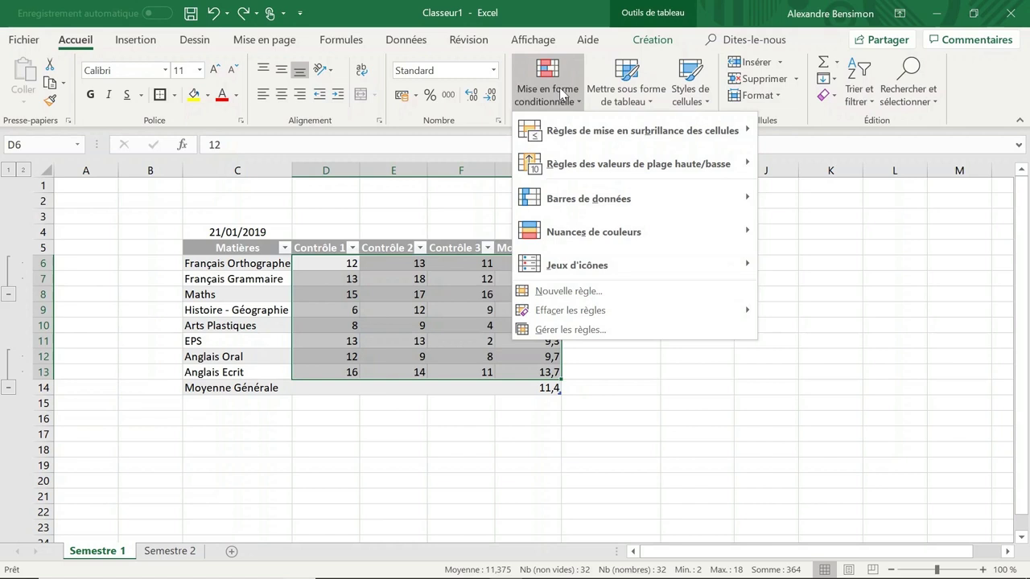
{"action": "mouse_move", "coordinate": [635, 130]}
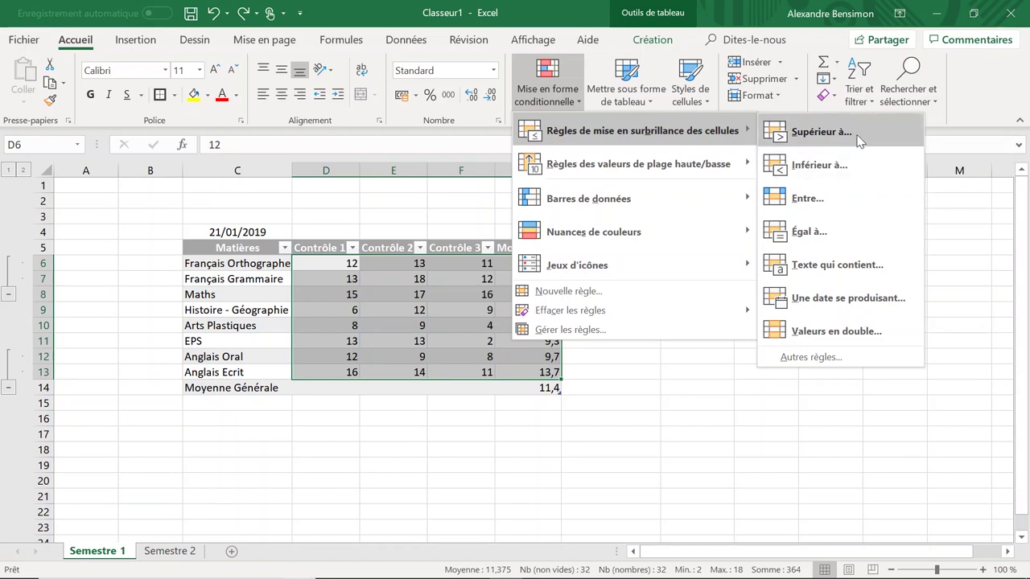
Highlight grades greater than 15 with green fill and dark green text
{"action": "left_click", "coordinate": [821, 132]}
{"action": "type", "text": "10"}
{"action": "key", "text": "BackSpace"}
{"action": "key", "text": "BackSpace"}
{"action": "type", "text": "15"}
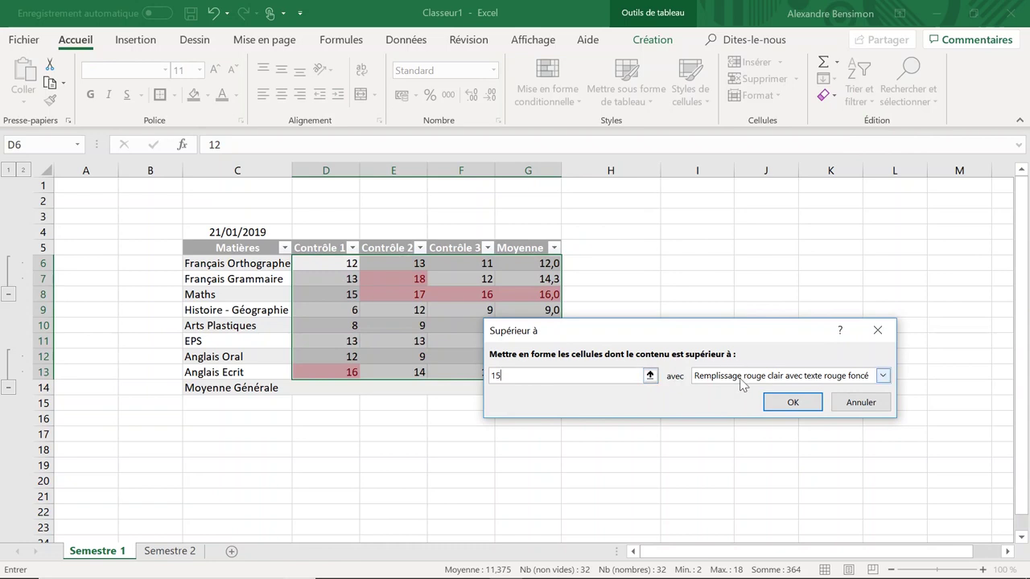
{"action": "left_click", "coordinate": [742, 378]}
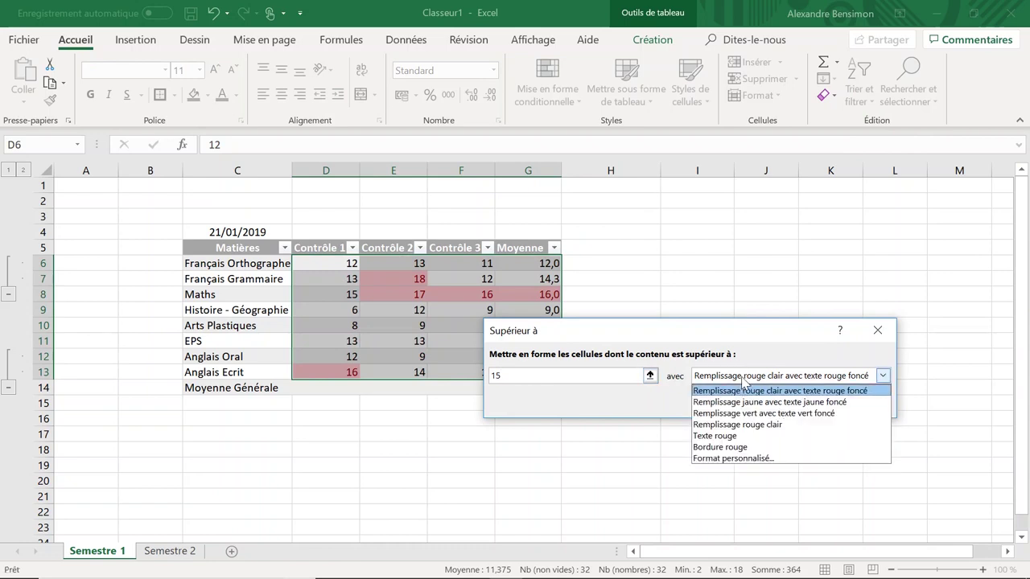
{"action": "left_click", "coordinate": [775, 414]}
{"action": "left_click", "coordinate": [804, 409]}
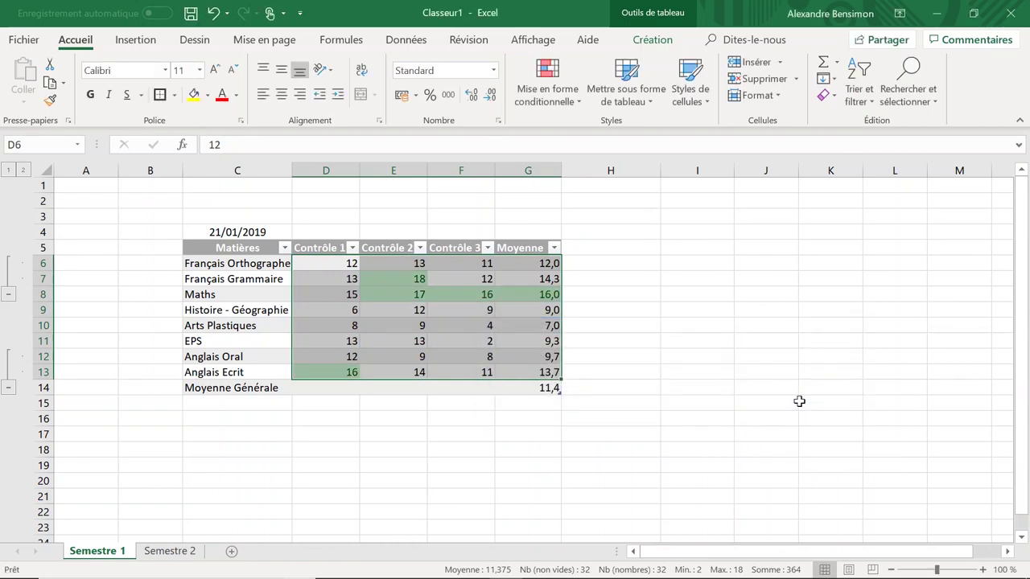
Highlight grades less than 5 with light red fill and dark red text
{"action": "left_click", "coordinate": [547, 88]}
{"action": "mouse_move", "coordinate": [642, 130]}
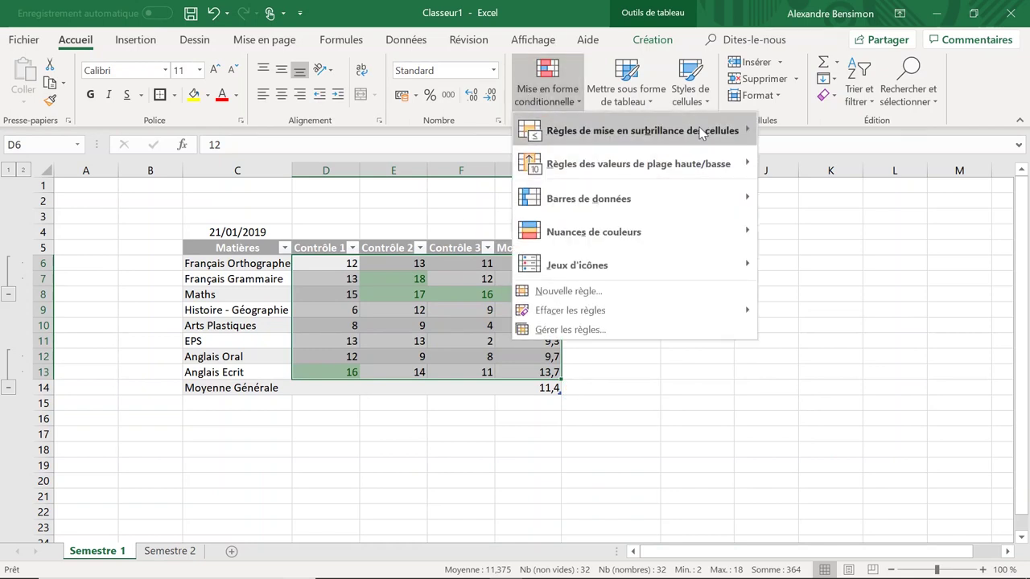
{"action": "left_click", "coordinate": [828, 166]}
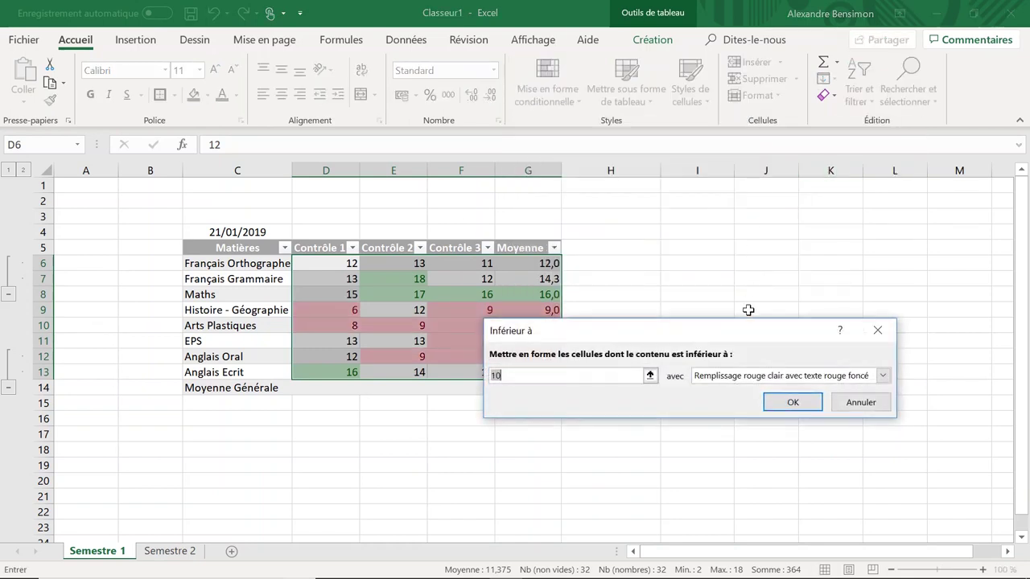
{"action": "type", "text": "5"}
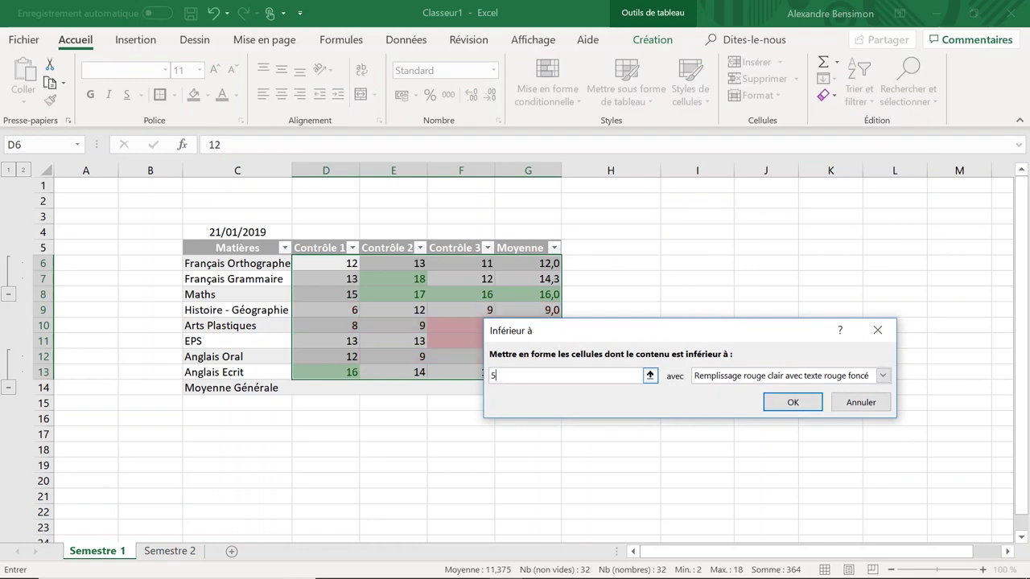
{"action": "left_click", "coordinate": [883, 375]}
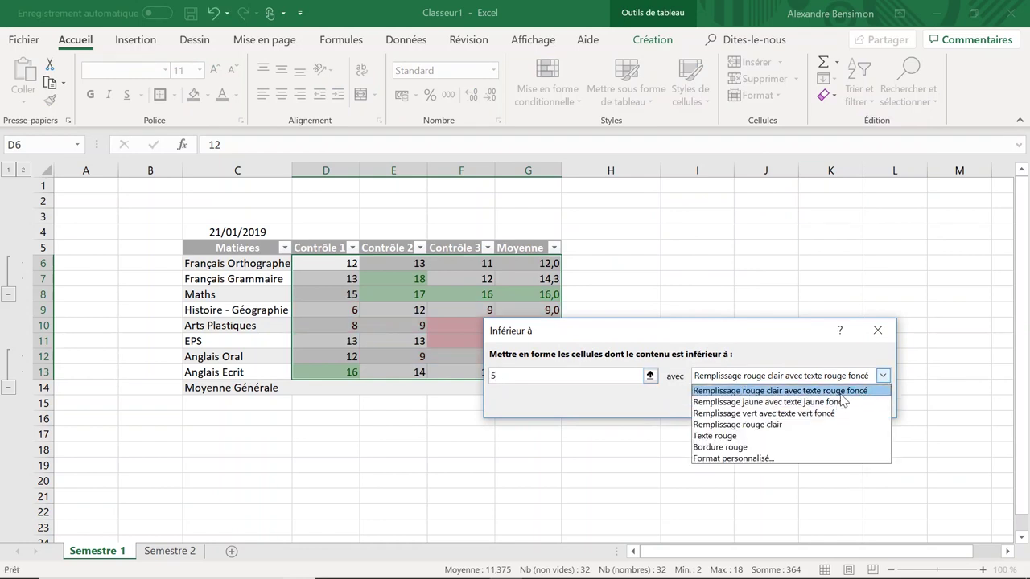
{"action": "left_click", "coordinate": [840, 391]}
{"action": "left_click", "coordinate": [793, 400]}
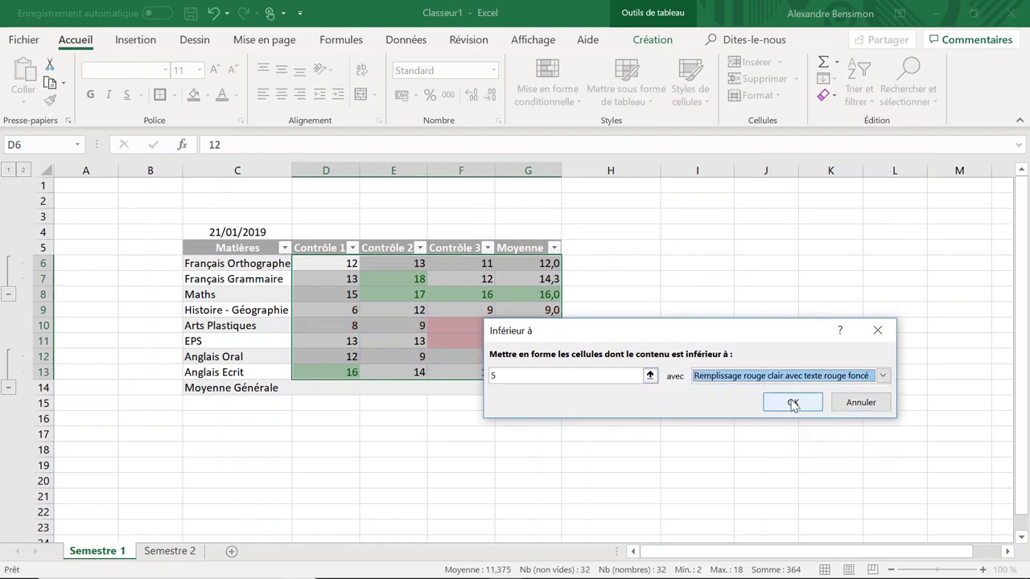
{"action": "left_click", "coordinate": [684, 354]}
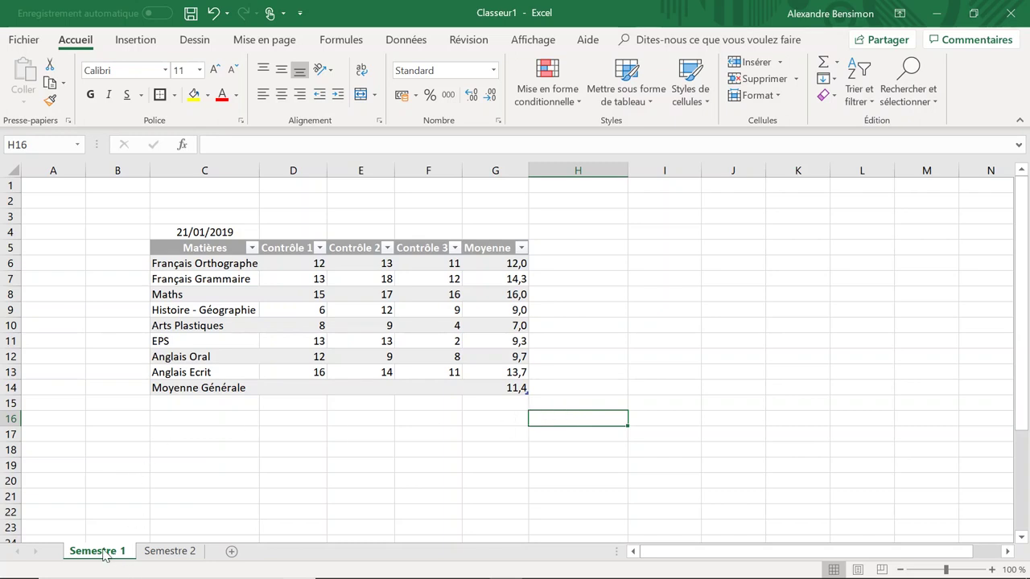
Copy the dated table B3:H17 from Semestre 1 and paste it at B3 on Semestre 2
{"action": "left_click", "coordinate": [170, 554]}
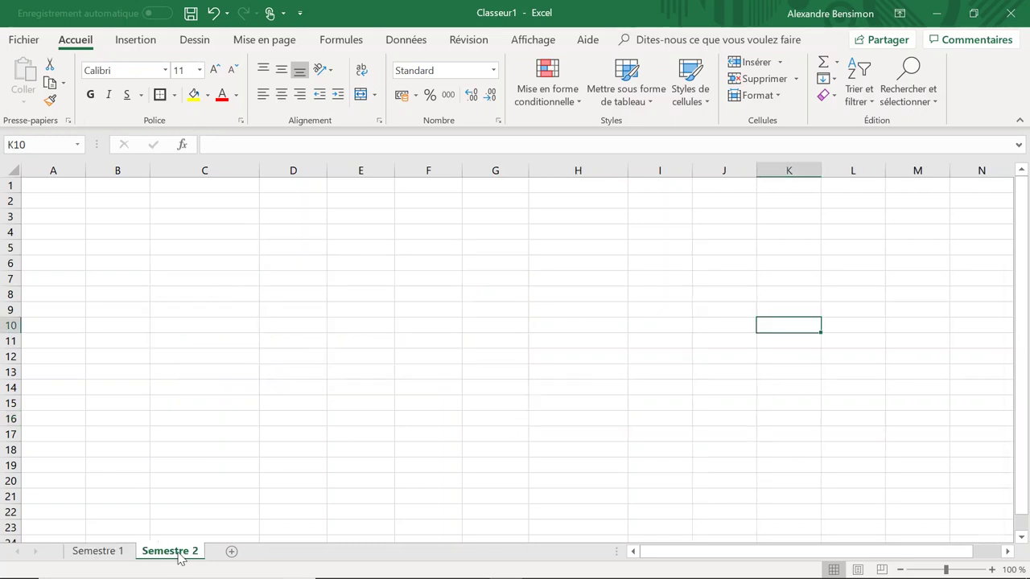
{"action": "left_click", "coordinate": [111, 554]}
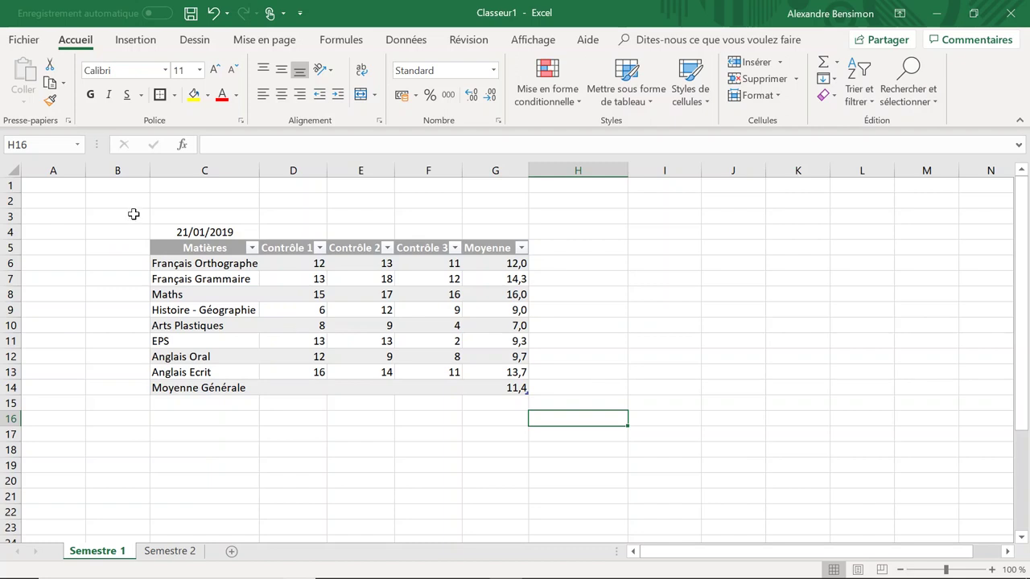
{"action": "left_click_drag", "start_coordinate": [133, 214], "coordinate": [605, 432]}
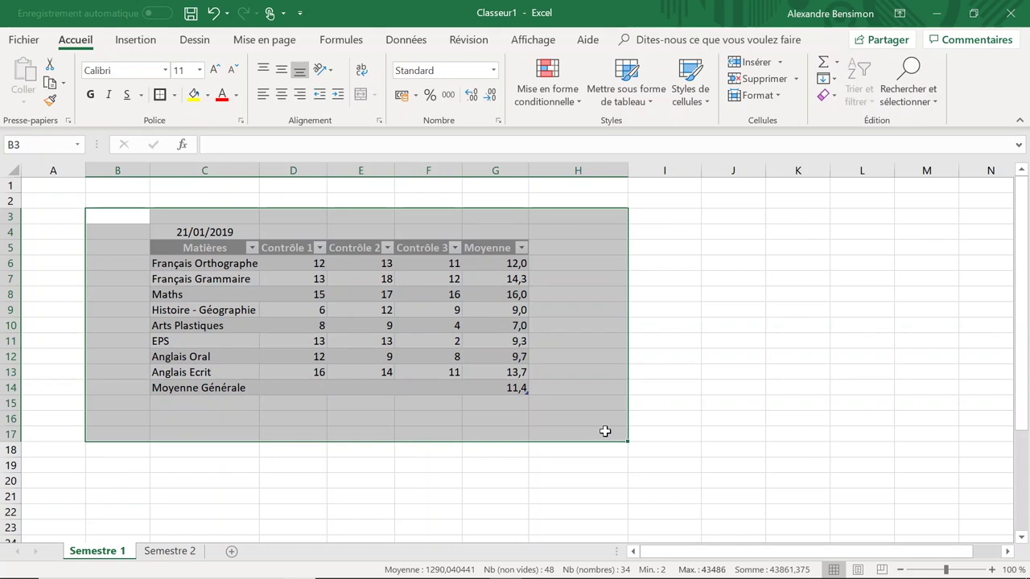
{"action": "key", "text": "ctrl+c"}
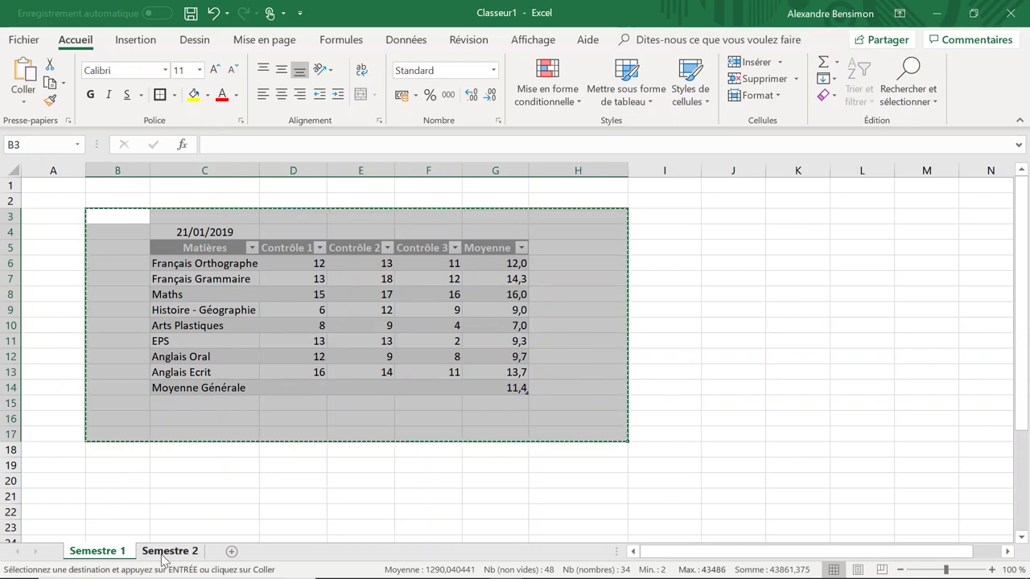
{"action": "left_click", "coordinate": [167, 554]}
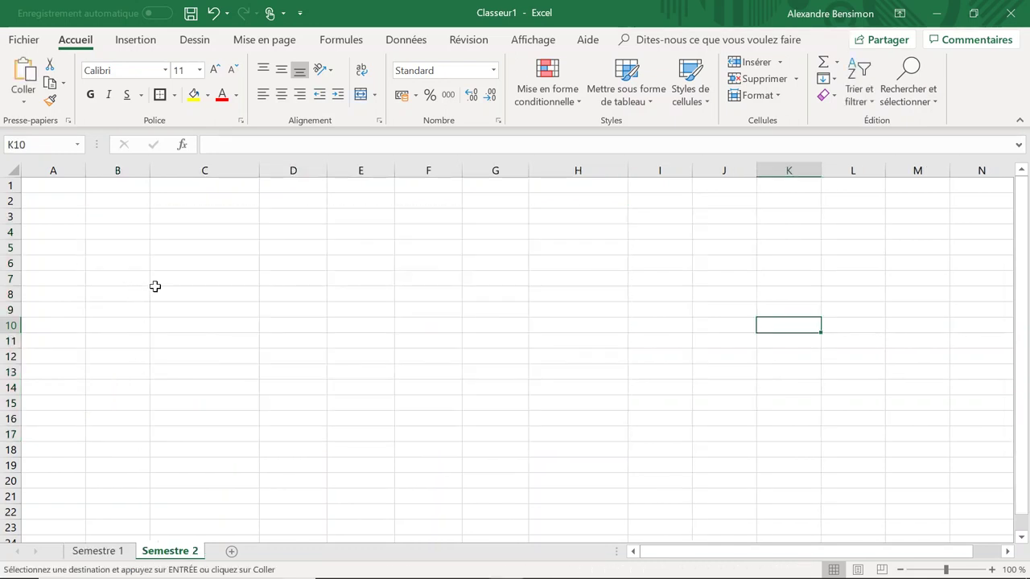
{"action": "left_click", "coordinate": [134, 219]}
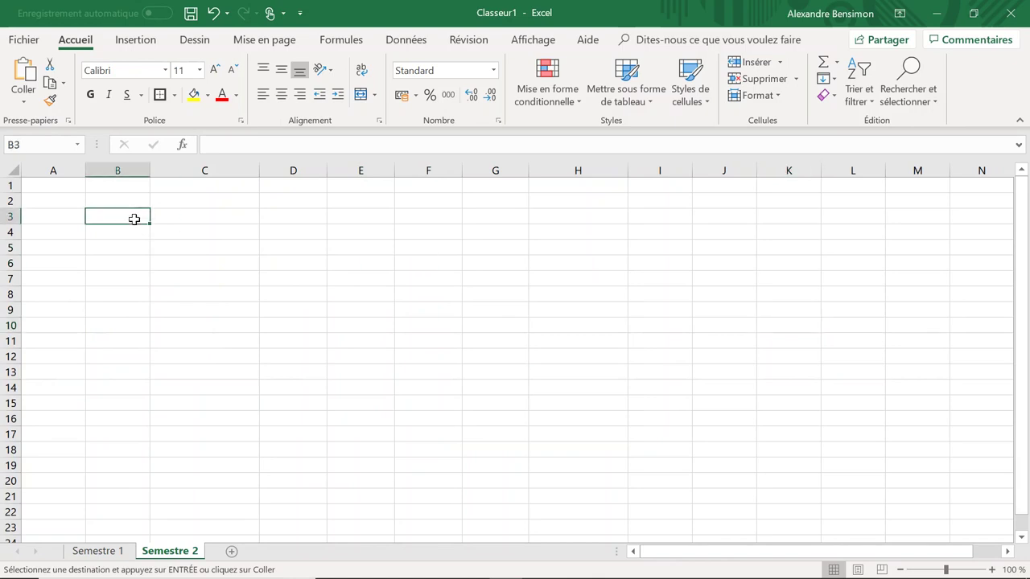
{"action": "key", "text": "ctrl+v"}
{"action": "left_click", "coordinate": [599, 399]}
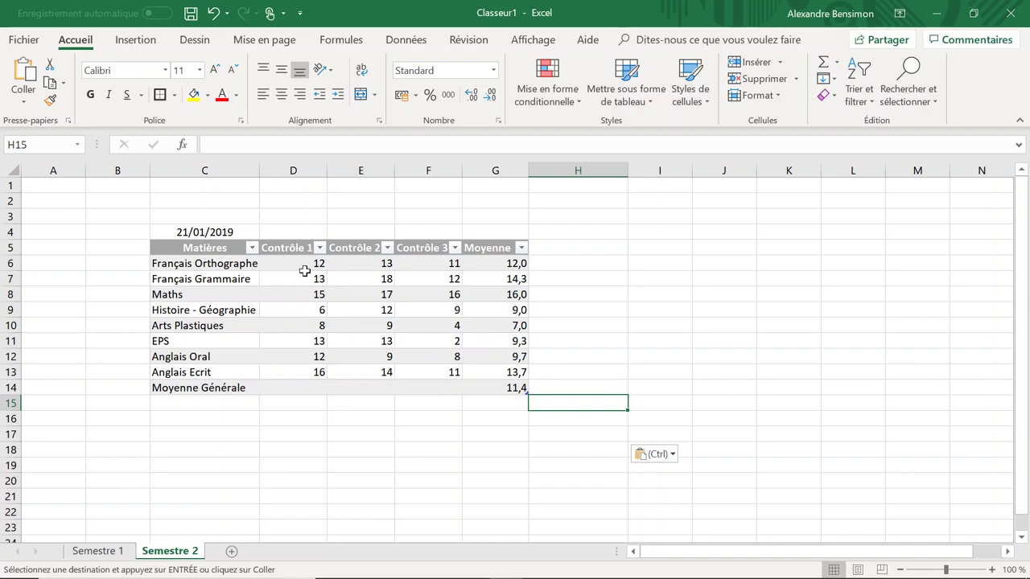
Check Semestre 2's subject averages and Moyenne Générale (12,0) formulas, then go back to Semestre 1
{"action": "left_click", "coordinate": [306, 268]}
{"action": "left_click", "coordinate": [607, 375]}
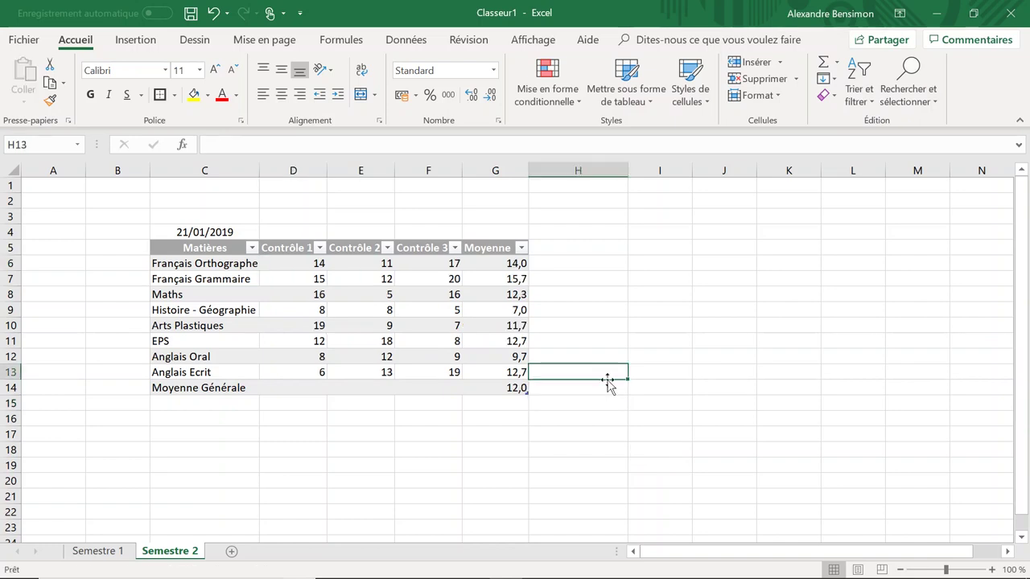
{"action": "left_click", "coordinate": [510, 265]}
{"action": "left_click", "coordinate": [510, 275]}
{"action": "left_click", "coordinate": [511, 387]}
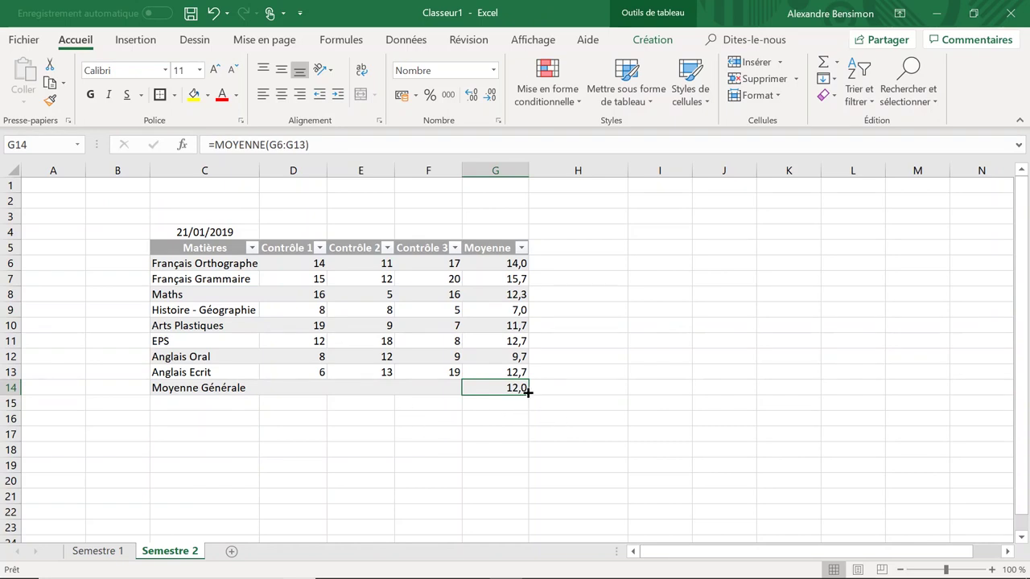
{"action": "left_click", "coordinate": [97, 551]}
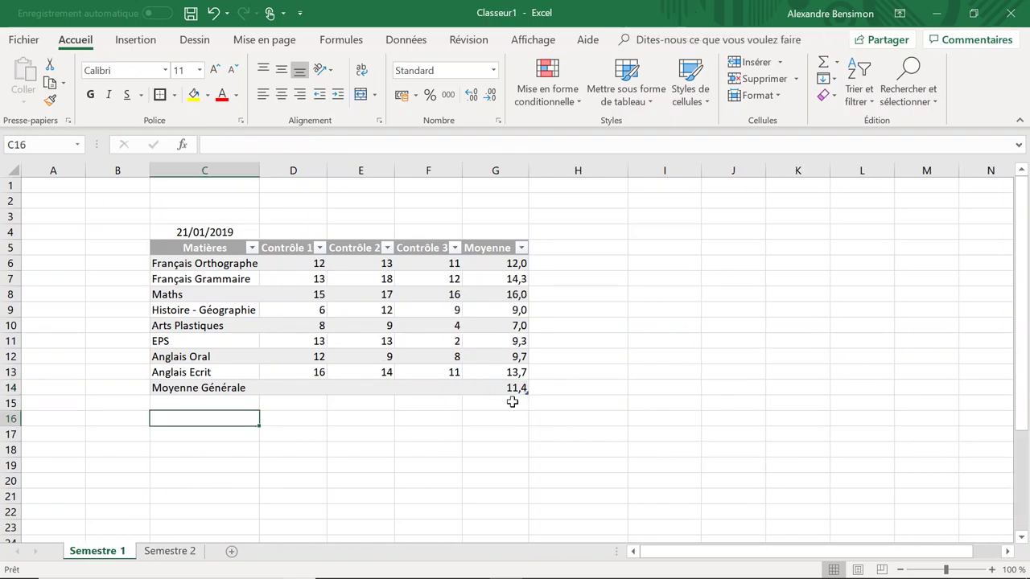